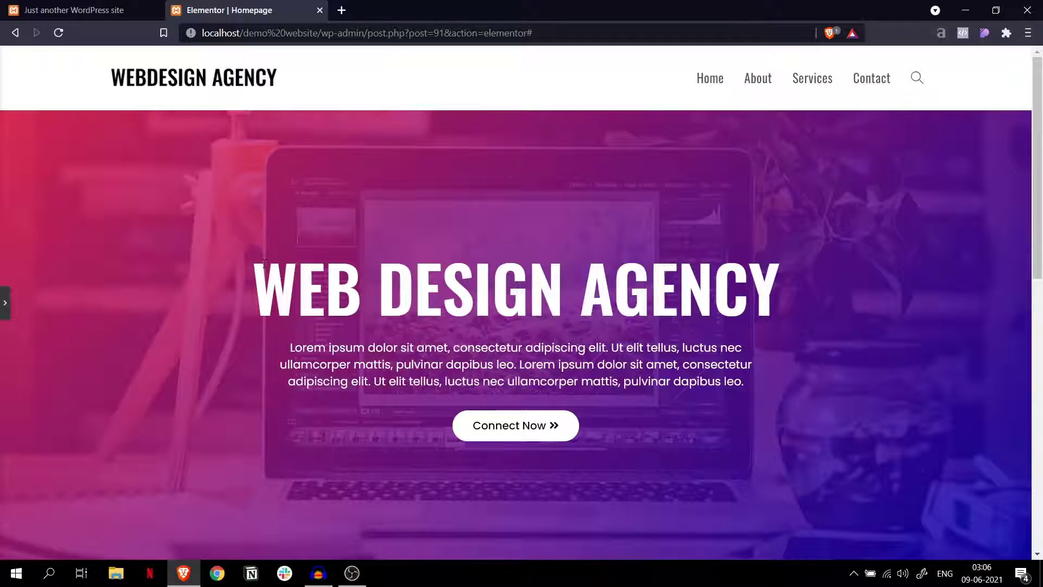
Review the homepage built so far and locate the blue quote section on the reference site.
scroll(264, 264, "down", 2)
scroll(264, 264, "down", 5)
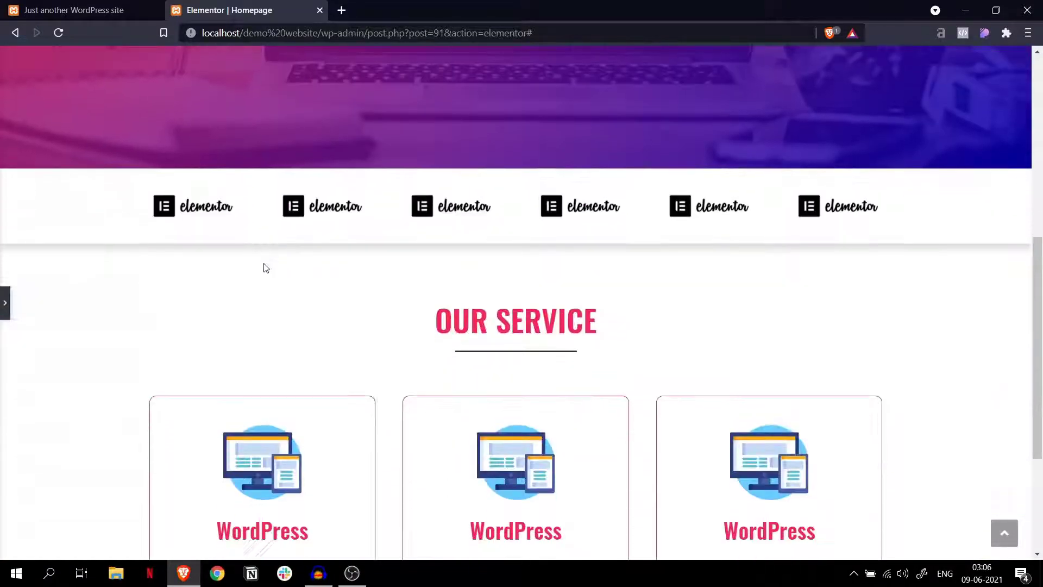
scroll(264, 264, "down", 4)
left_click(3, 299)
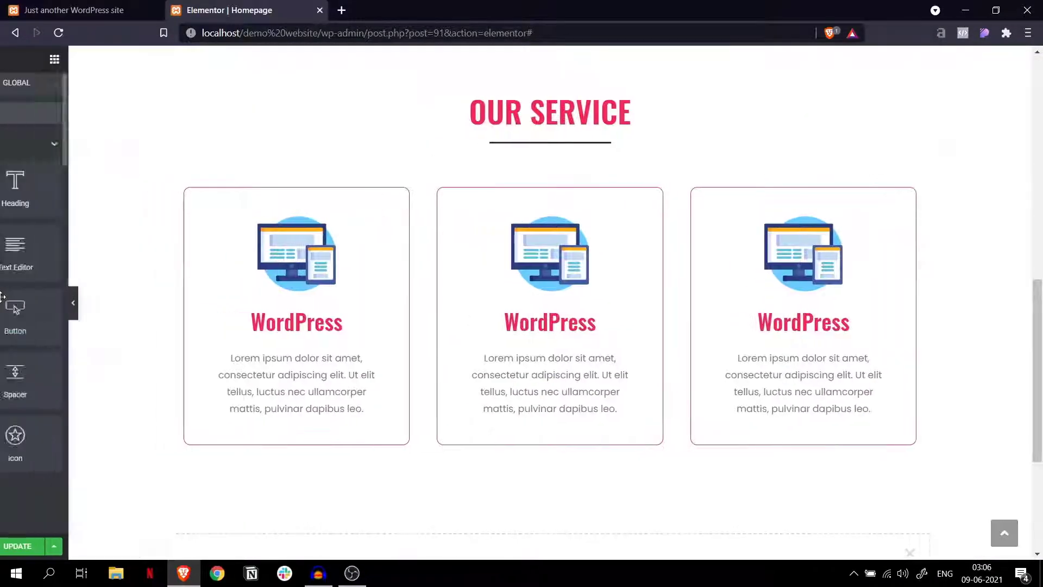
scroll(554, 281, "down", 5)
left_click(77, 10)
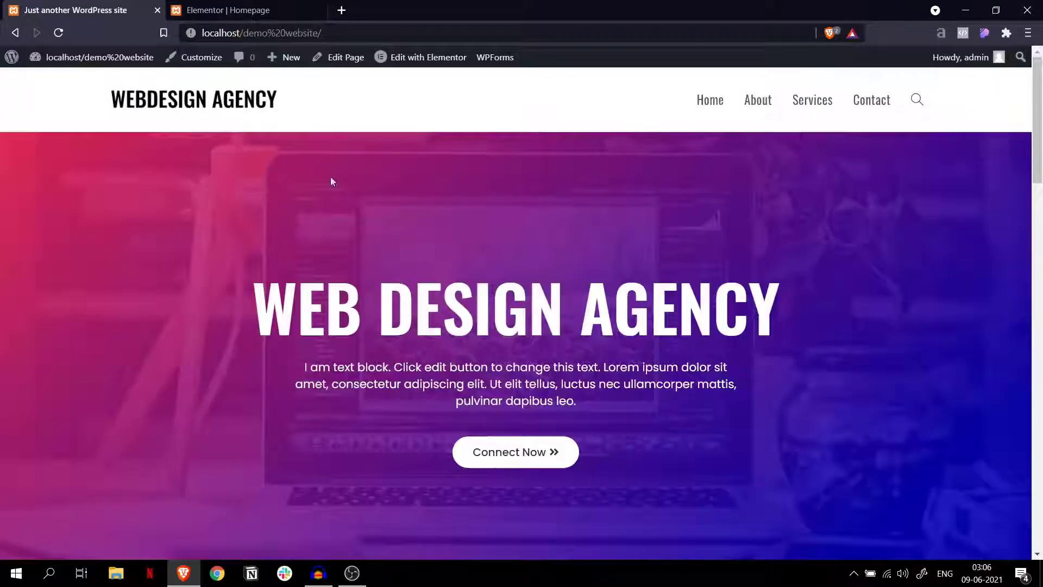
scroll(489, 296, "down", 10)
scroll(491, 292, "up", 3)
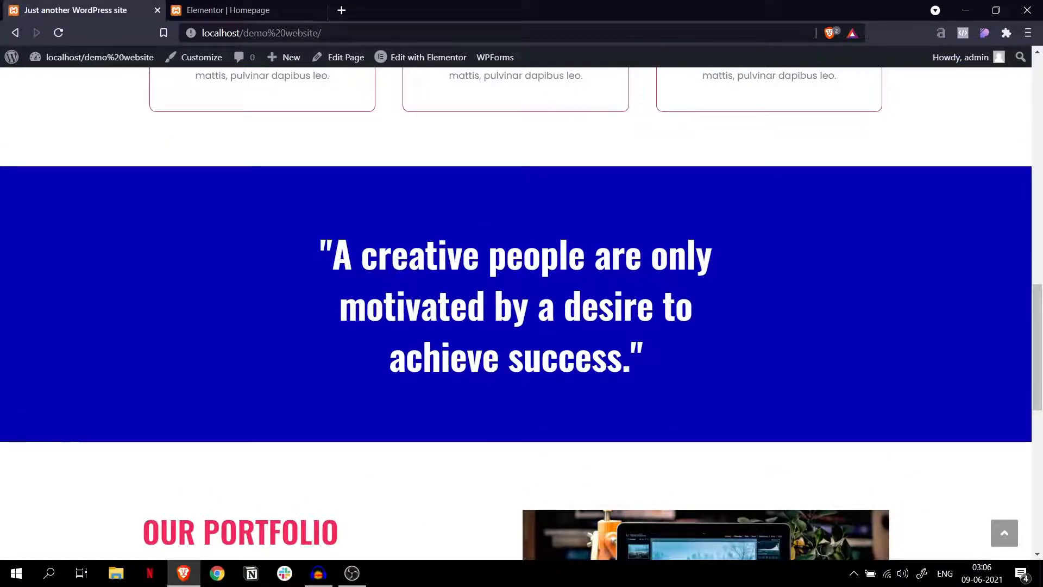
Add a single-column section below the service cards on the Elementor homepage.
left_click(228, 10)
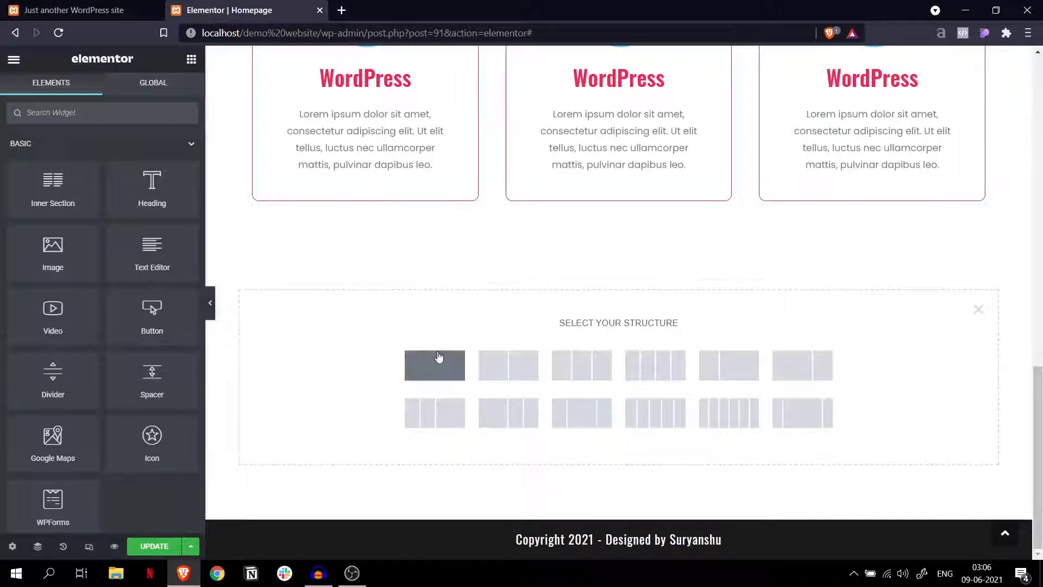
left_click(436, 361)
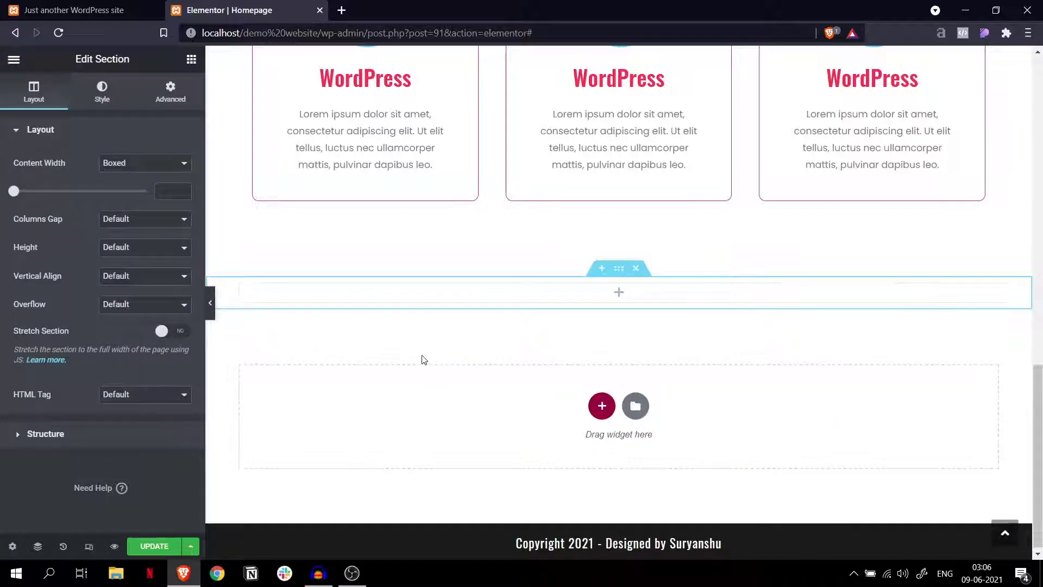
Inspect the reference site's quote section and copy its background colour, #0300b4.
left_click(109, 10)
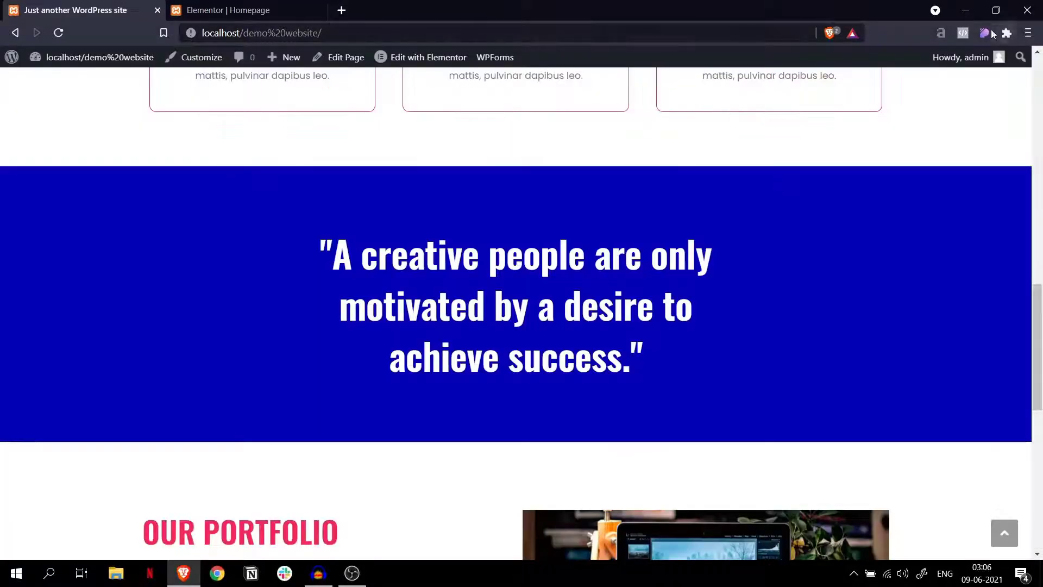
left_click(984, 37)
left_click(659, 190)
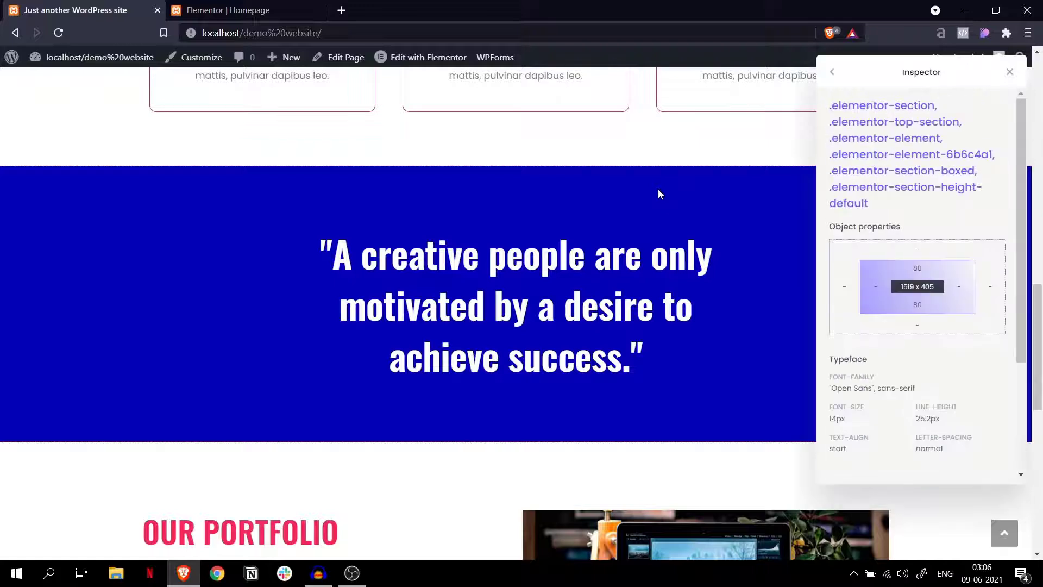
scroll(828, 232, "down", 3)
mouse_move(976, 432)
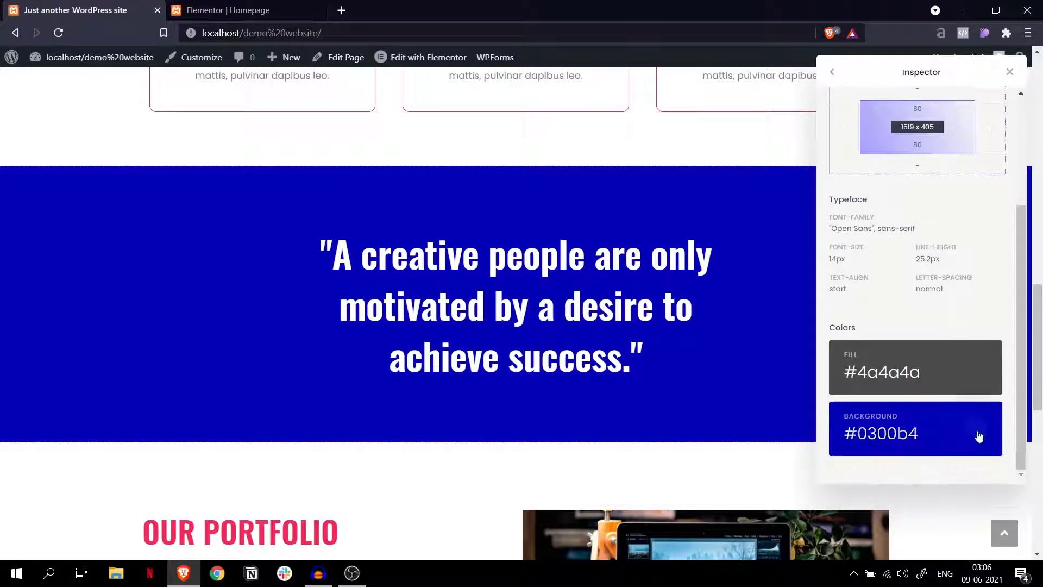
Give the new empty section on the Elementor homepage a classic background with the colour #0300b4.
left_click(229, 9)
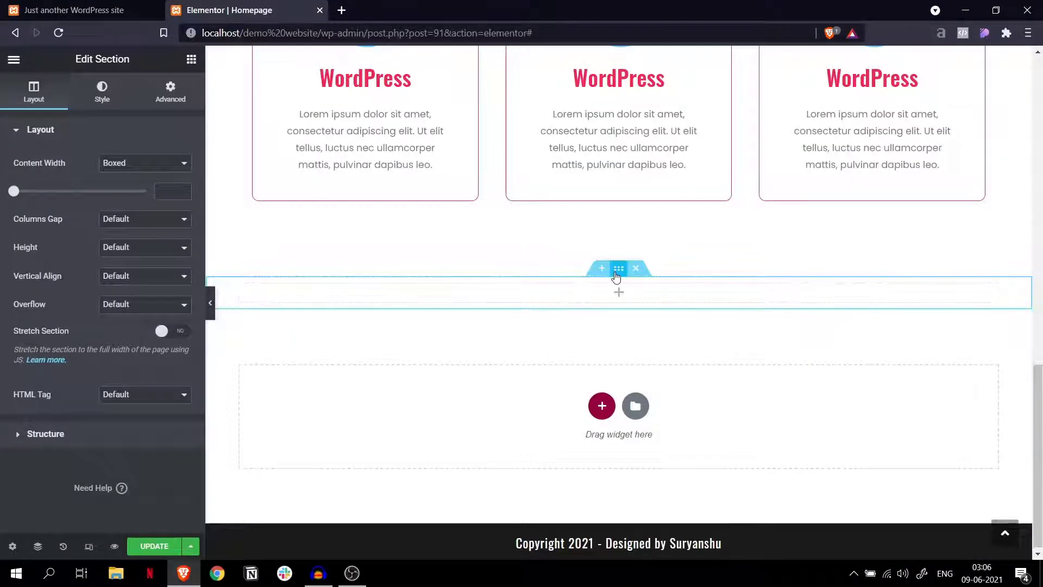
left_click(103, 92)
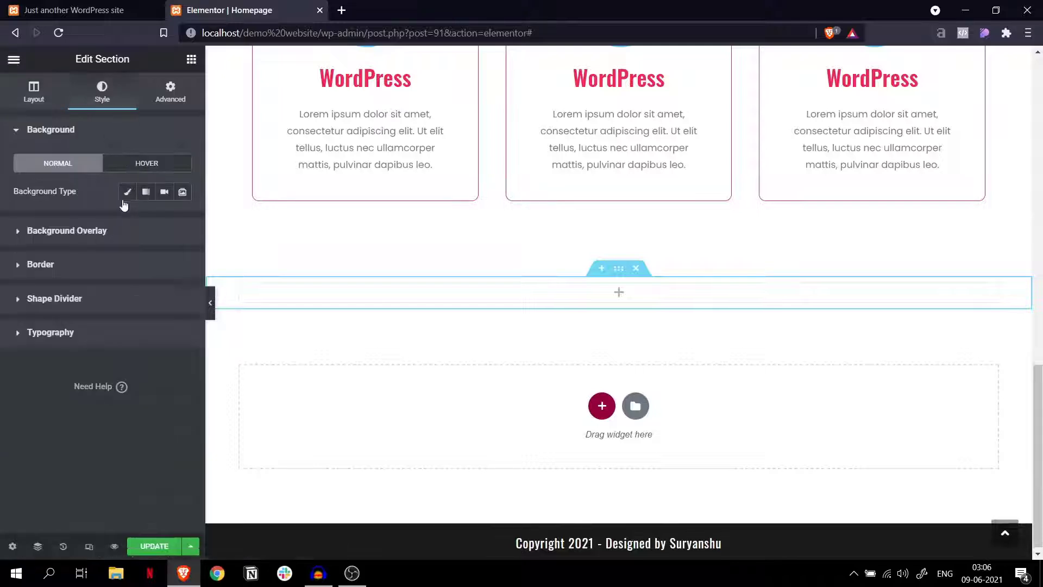
left_click(127, 191)
left_click(183, 222)
key("ctrl+v")
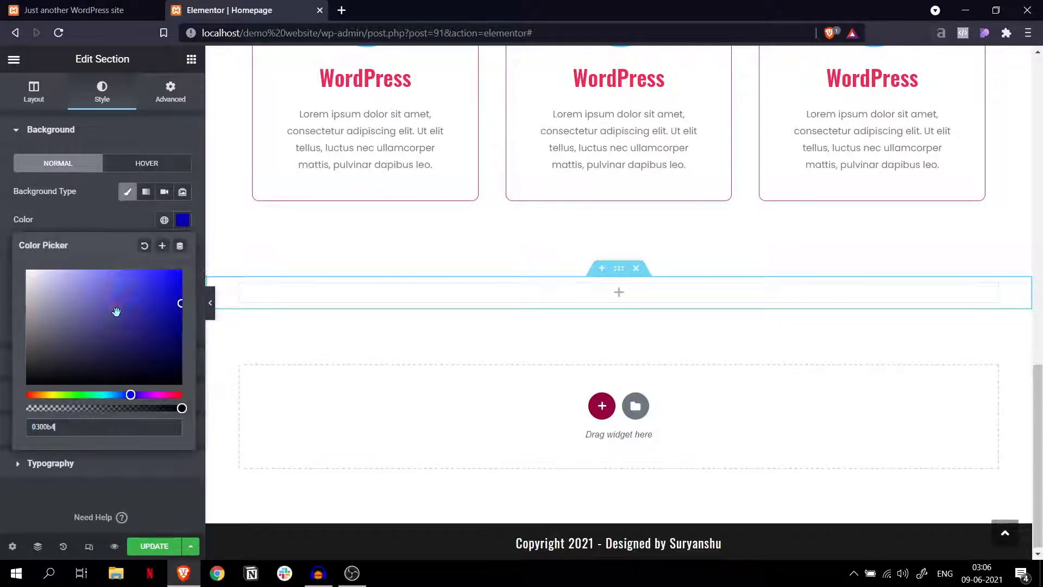
left_click(86, 218)
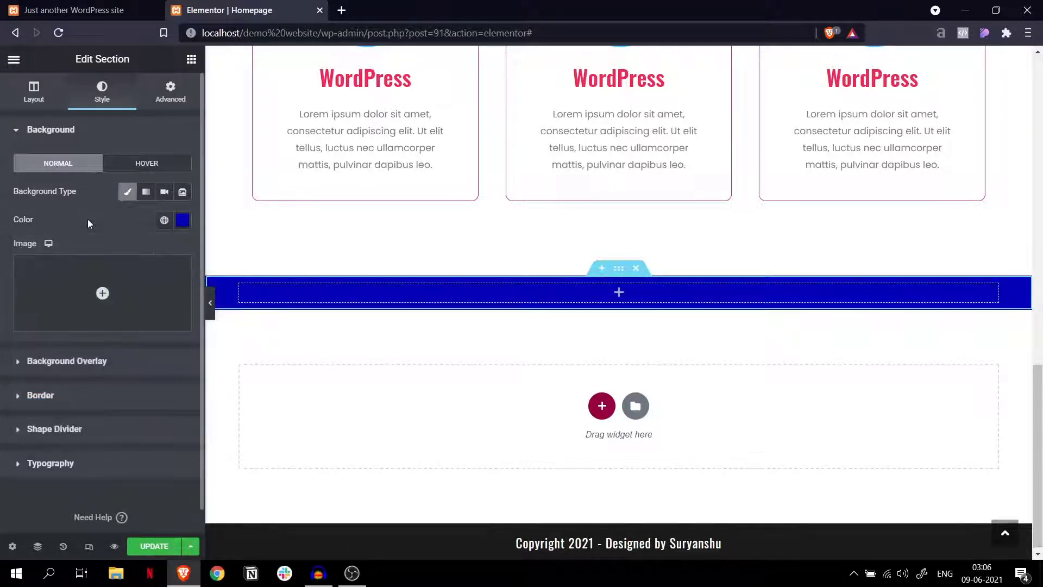
Inspect the reference quote's typography, and paste a copy of the hero's Web Design Agency heading into the blue section.
left_click(91, 6)
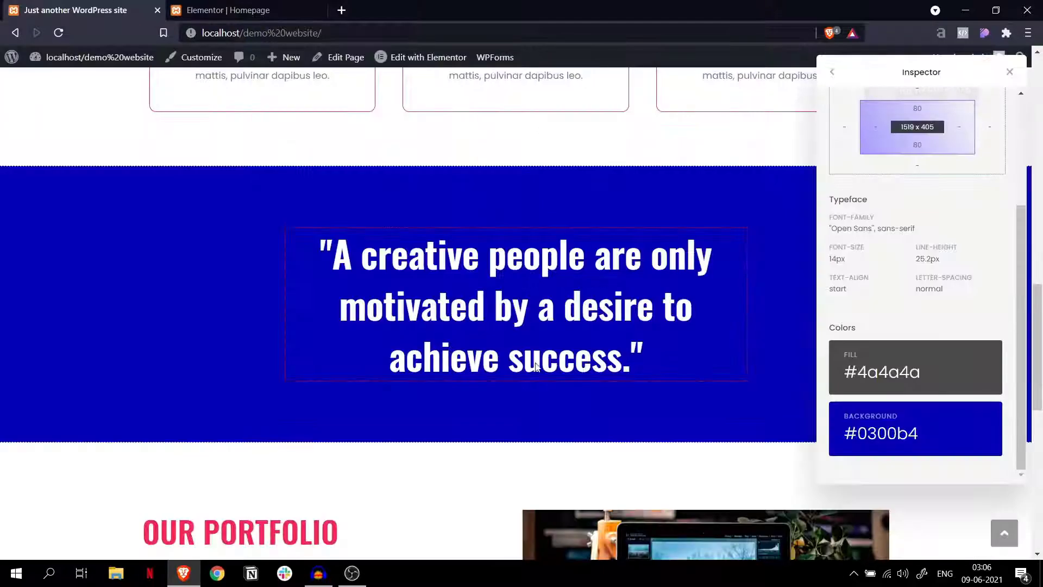
left_click(501, 279)
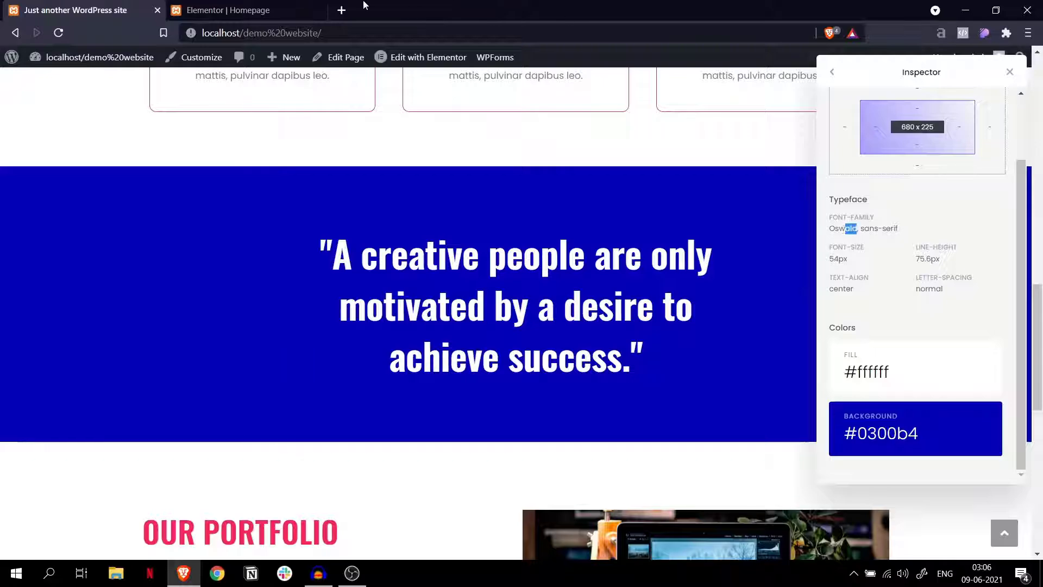
left_click(250, 9)
scroll(354, 221, "up", 10)
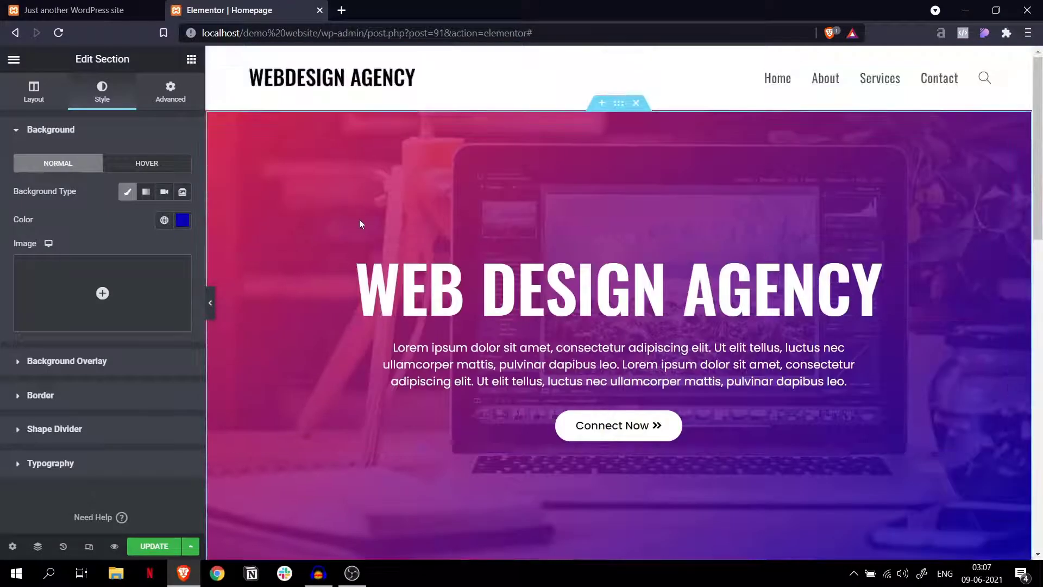
scroll(397, 239, "down", 4)
scroll(397, 239, "up", 3)
right_click(598, 210)
left_click(620, 265)
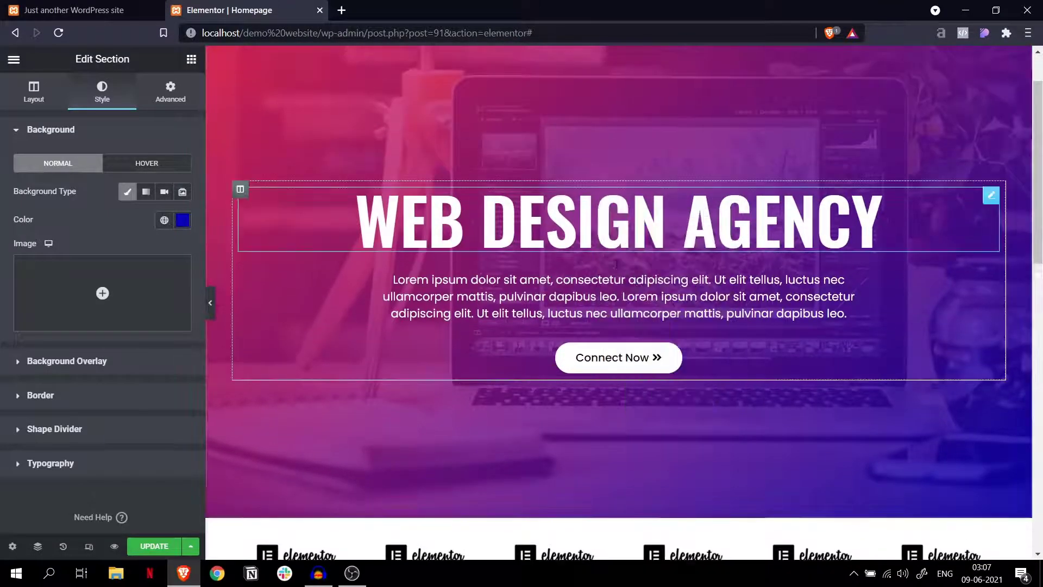
scroll(618, 266, "down", 10)
right_click(523, 429)
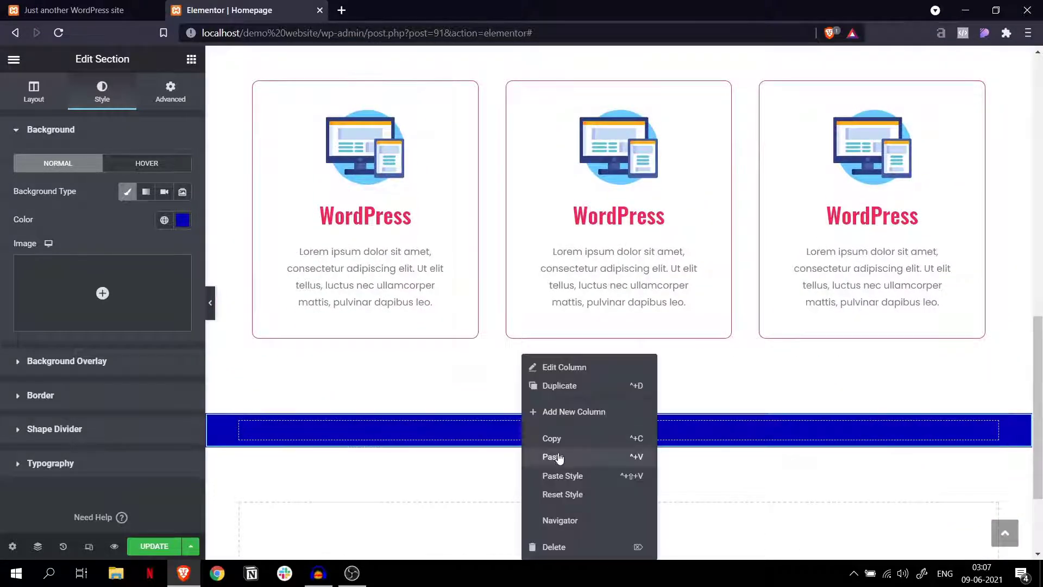
left_click(559, 459)
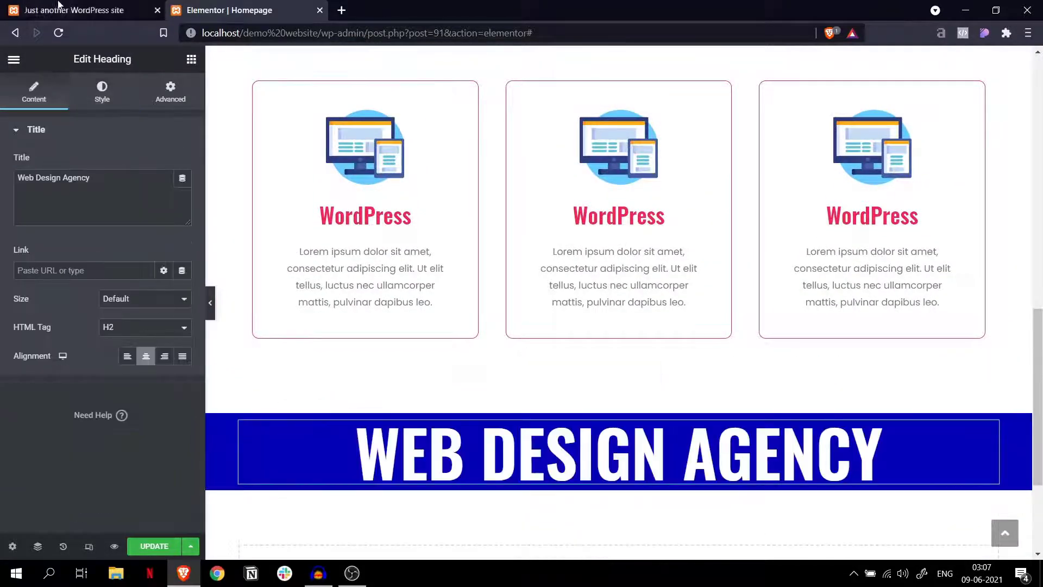
Replace the pasted heading's title with the reference site's quote, "A creative people are only motivated by a desire to achieve success.".
left_click(76, 9)
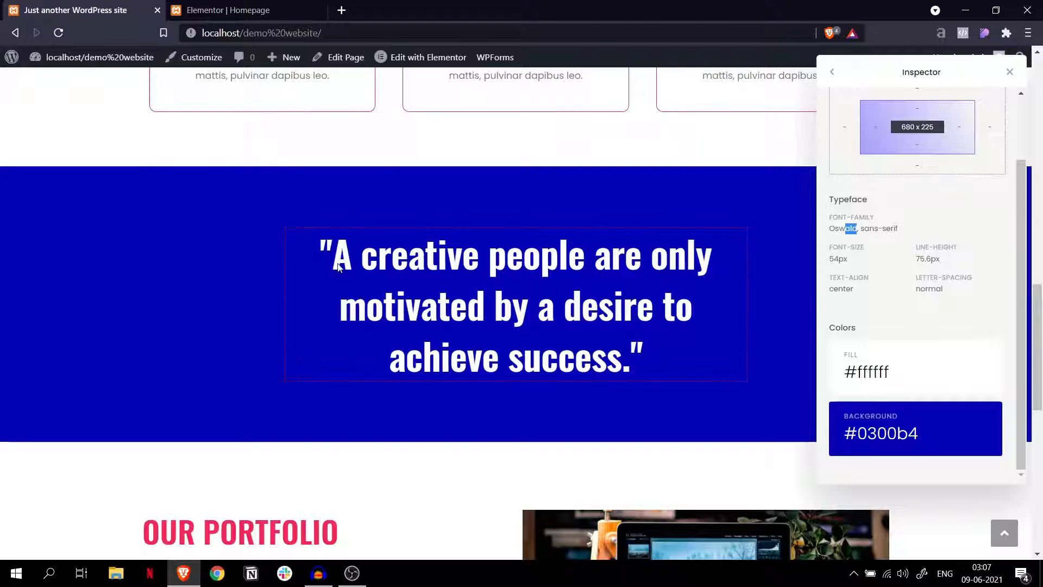
left_click(380, 268)
key("F5")
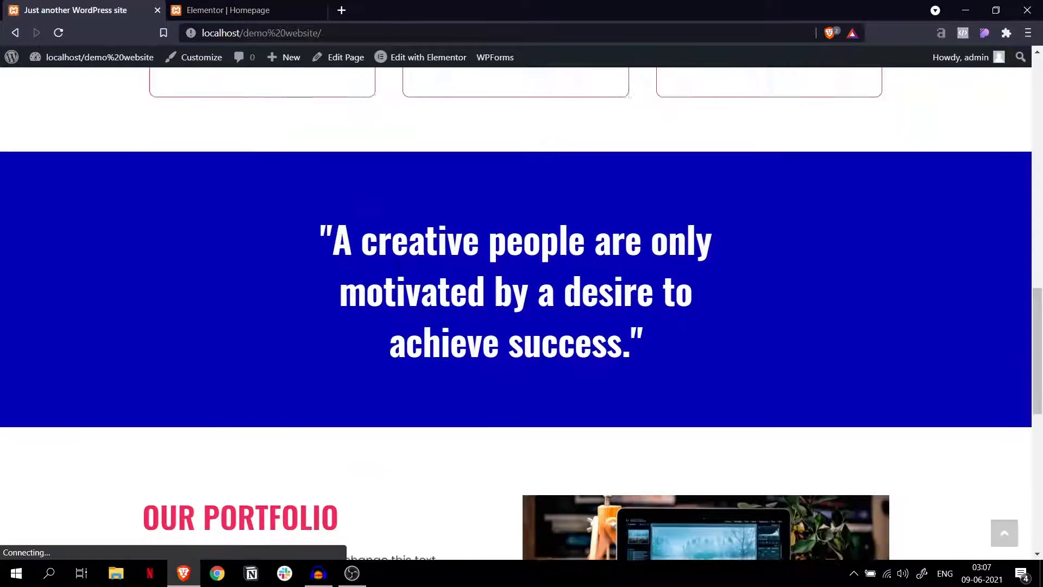
left_click_drag(321, 218, 644, 343)
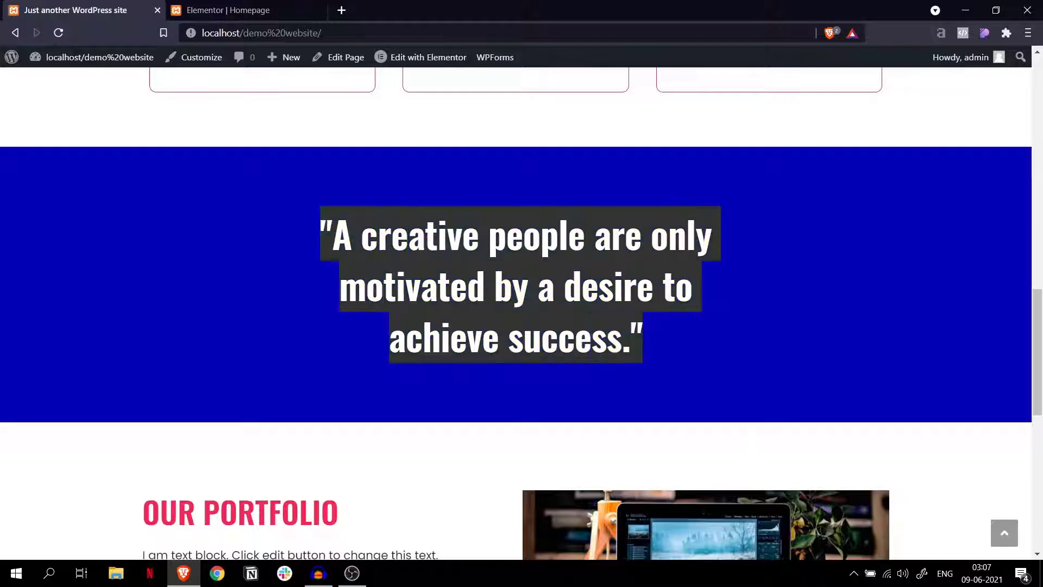
right_click(590, 280)
left_click(600, 287)
left_click(229, 10)
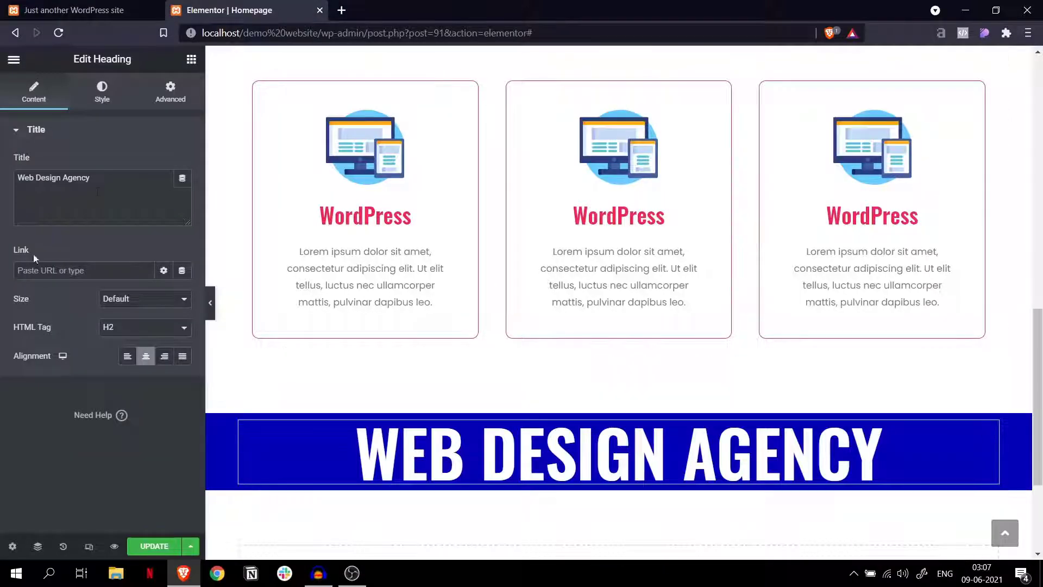
key("ctrl+a")
key("ctrl+v")
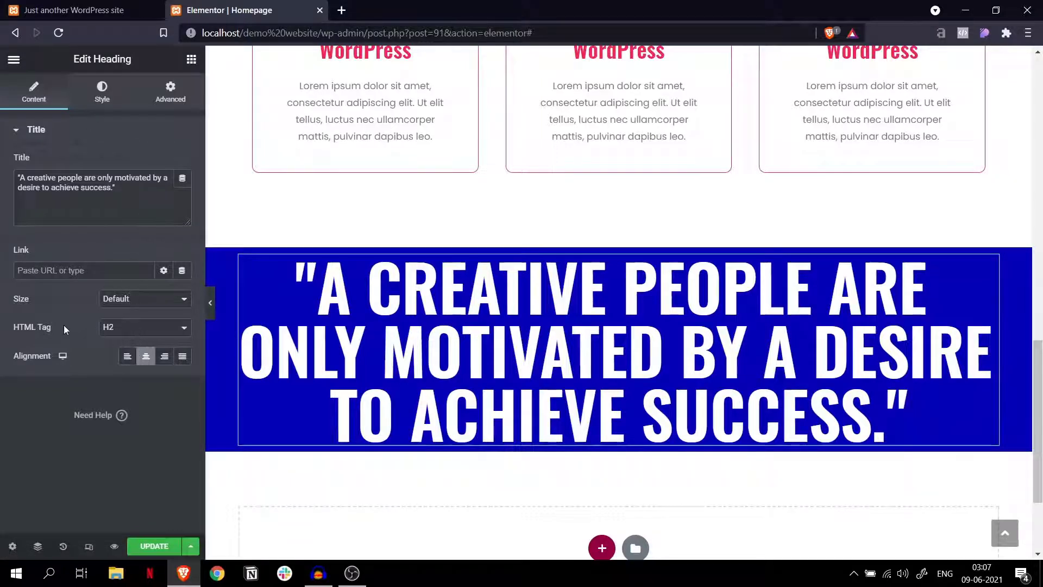
Set the quote heading's HTML tag to p and reduce its font size to 51 px.
left_click(152, 334)
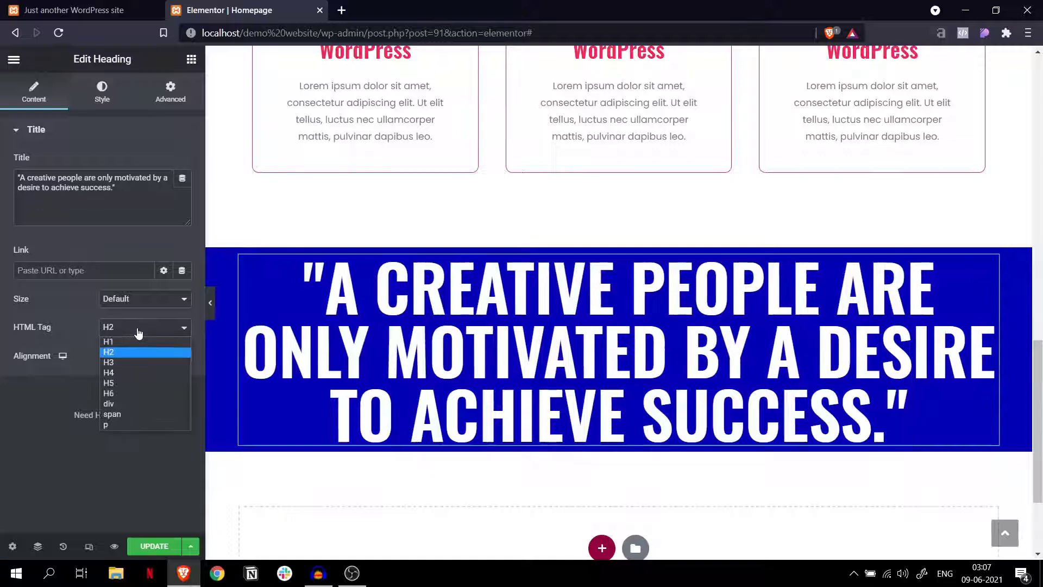
left_click(121, 425)
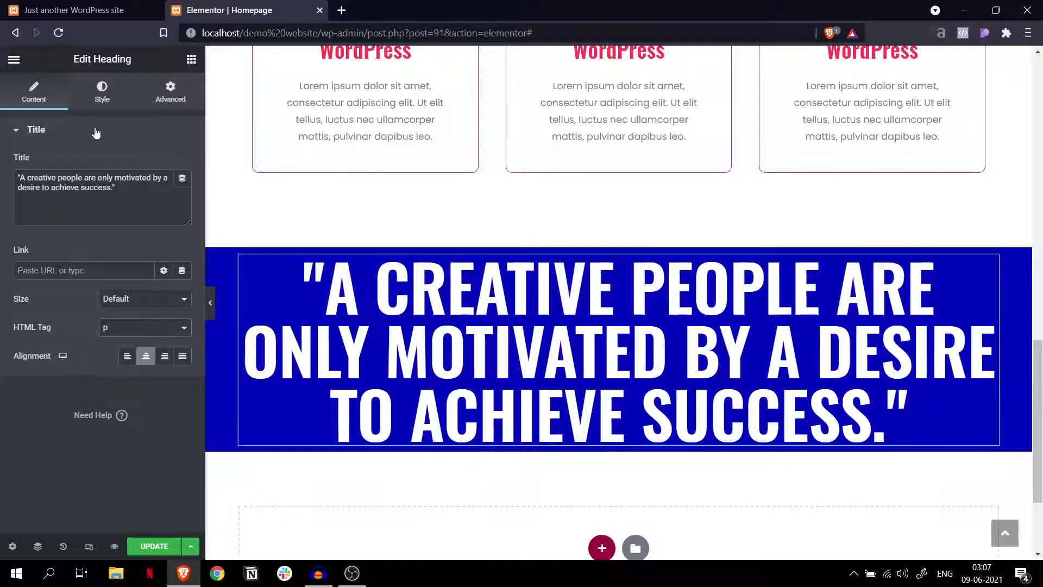
left_click(102, 93)
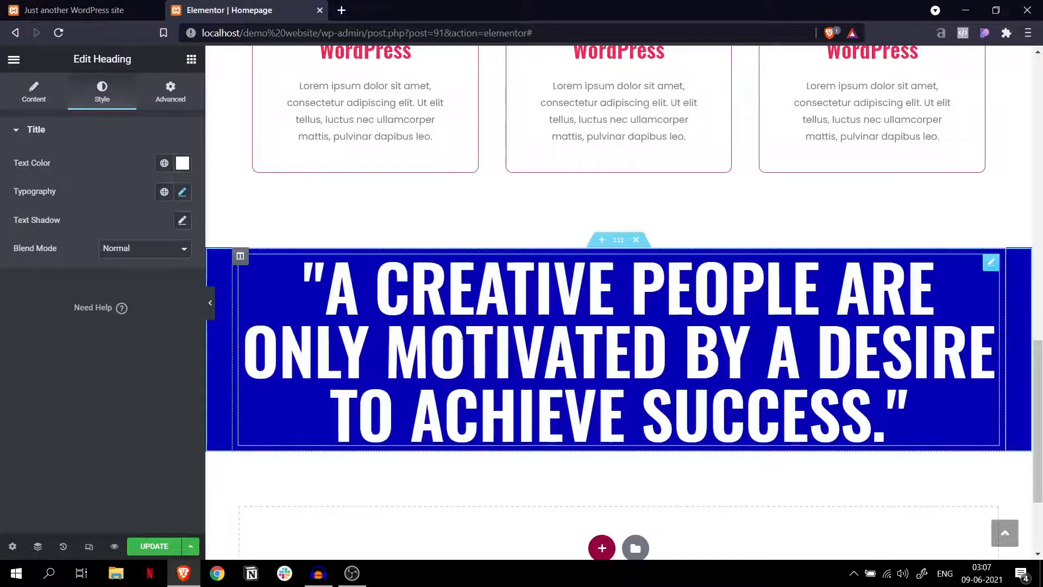
left_click(183, 193)
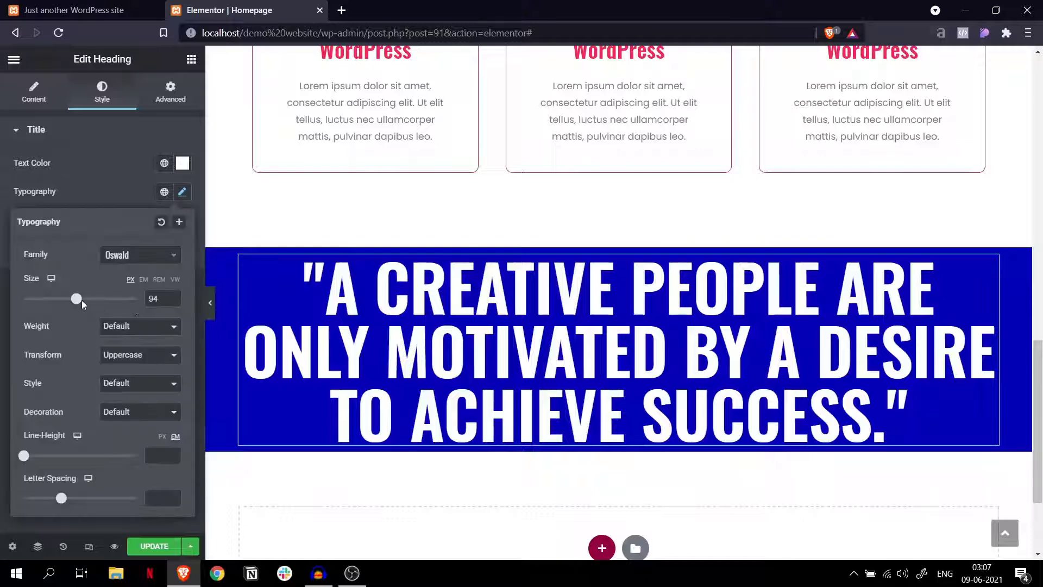
left_click_drag(82, 302, 52, 303)
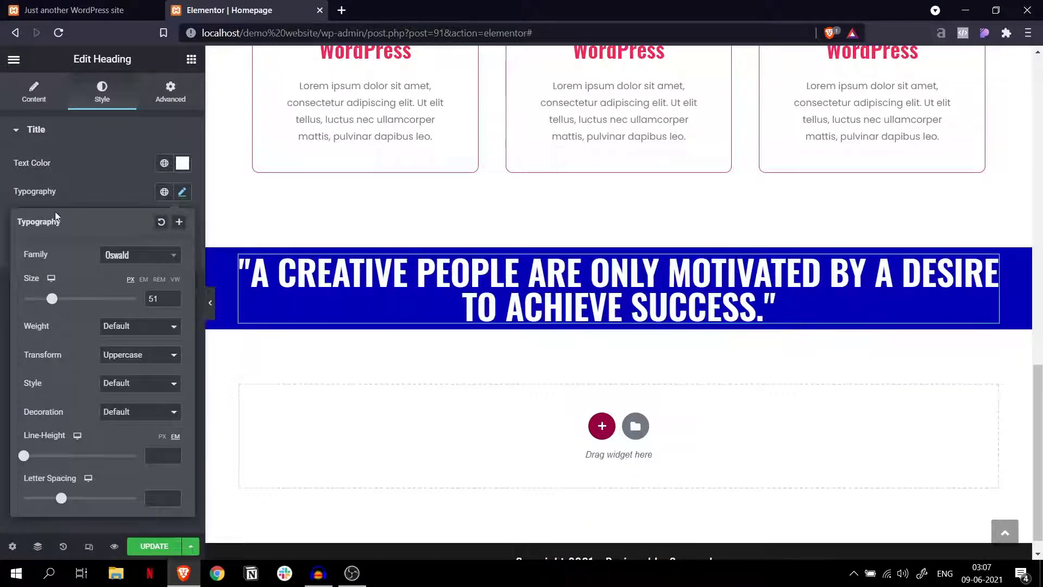
Inspect the reference quote's typography, and set the quote heading's font size to 54 px and line height to 1.4 em.
left_click(74, 10)
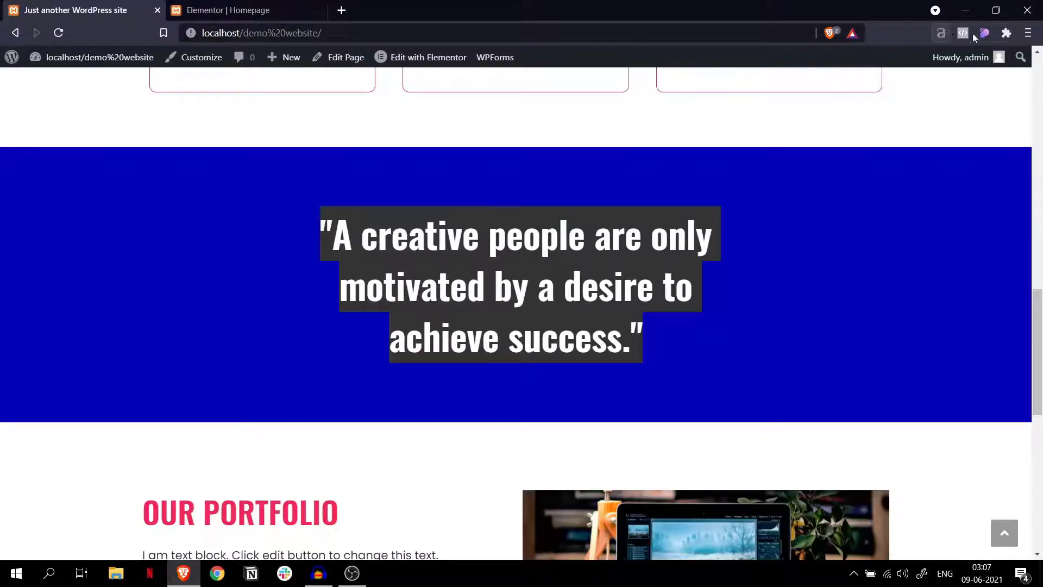
left_click(988, 34)
left_click(617, 267)
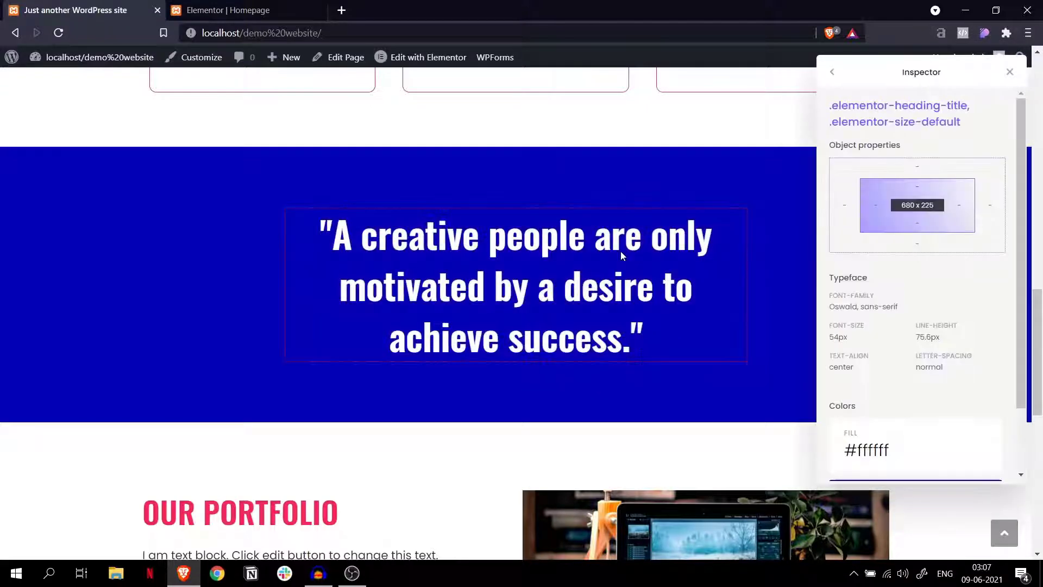
left_click(228, 10)
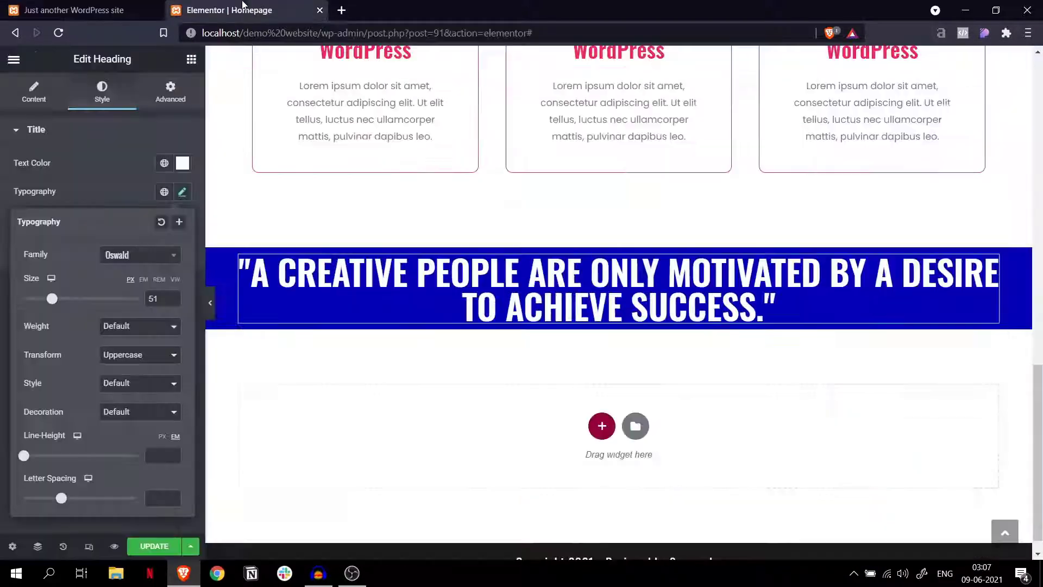
left_click(169, 297)
left_click(169, 298)
left_click(168, 298)
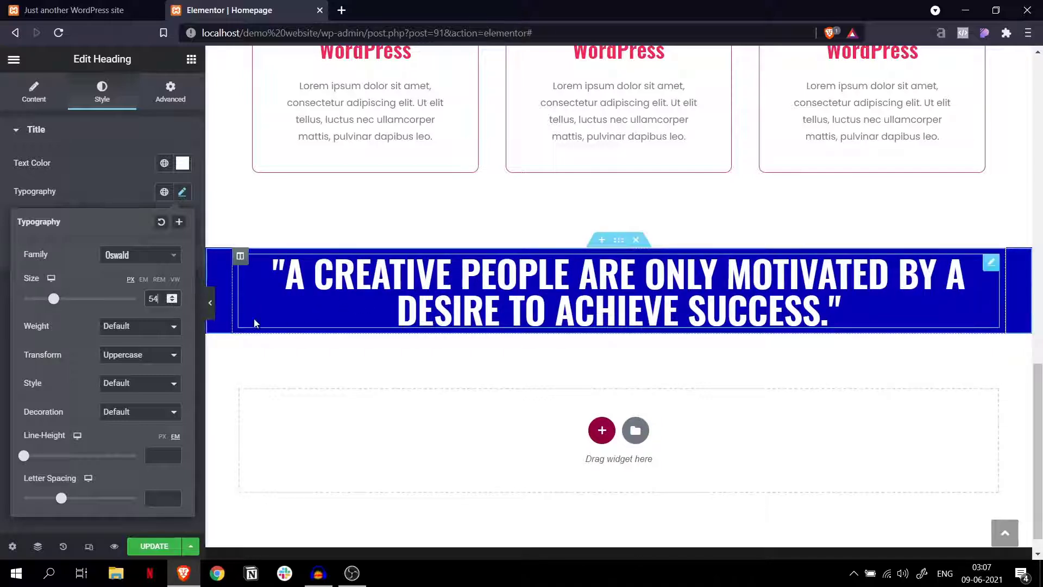
left_click_drag(28, 461, 40, 462)
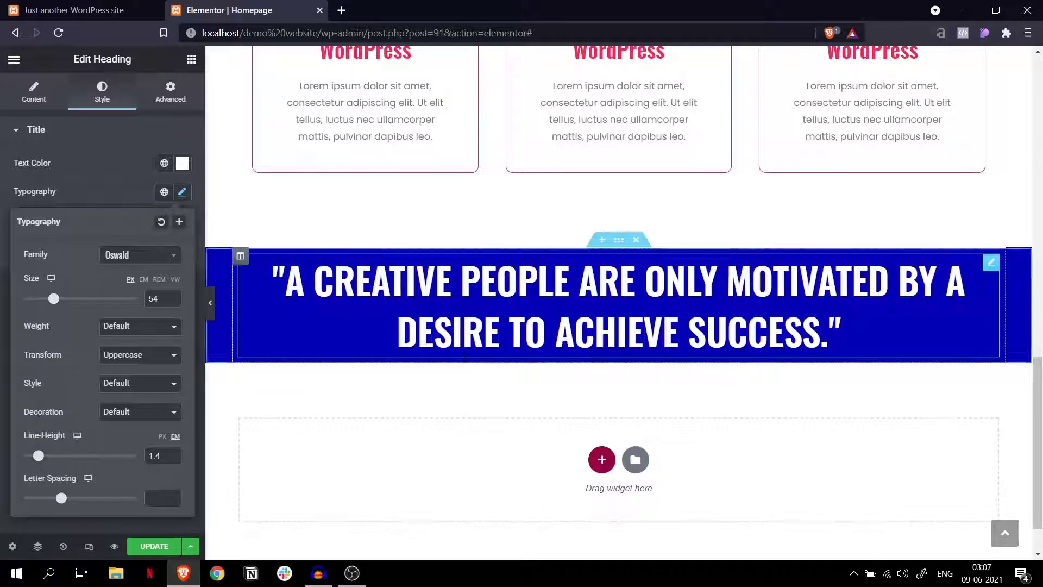
Set the blue quote section's boxed content width to 750 and its height to Min Height of 400 px, checking the reference quote section.
left_click(81, 10)
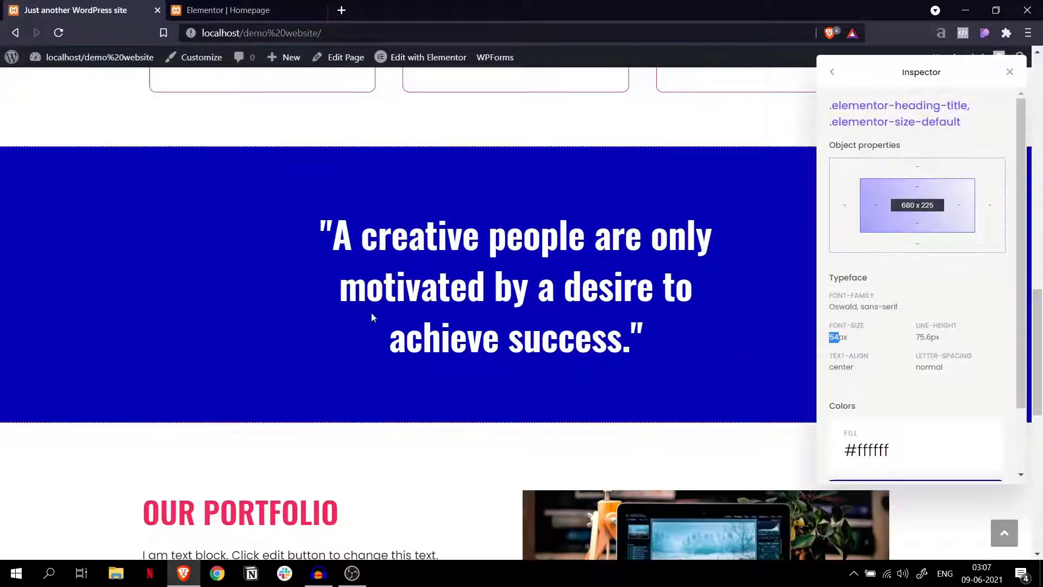
left_click(228, 10)
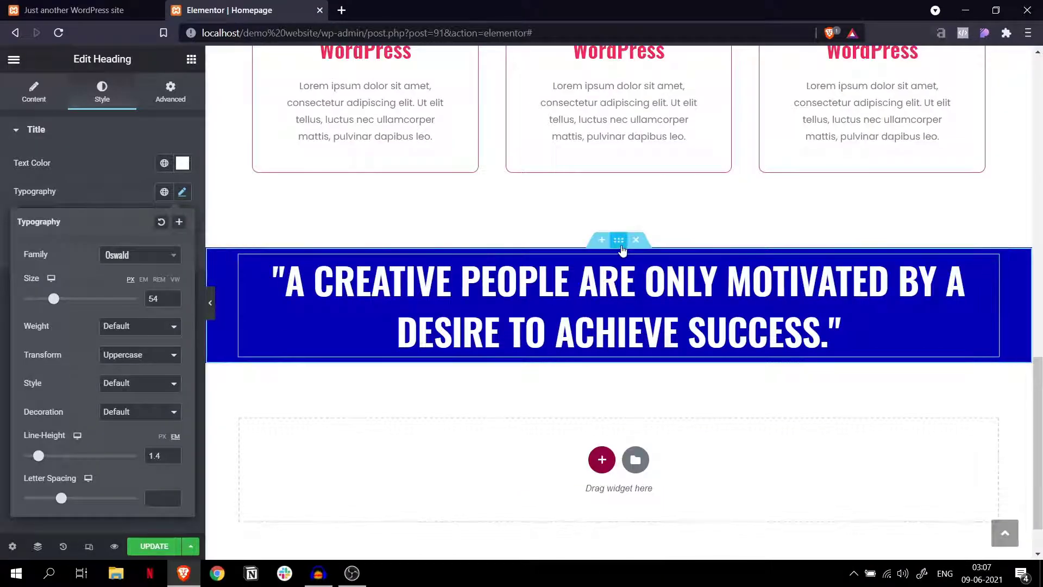
left_click(625, 250)
left_click(49, 102)
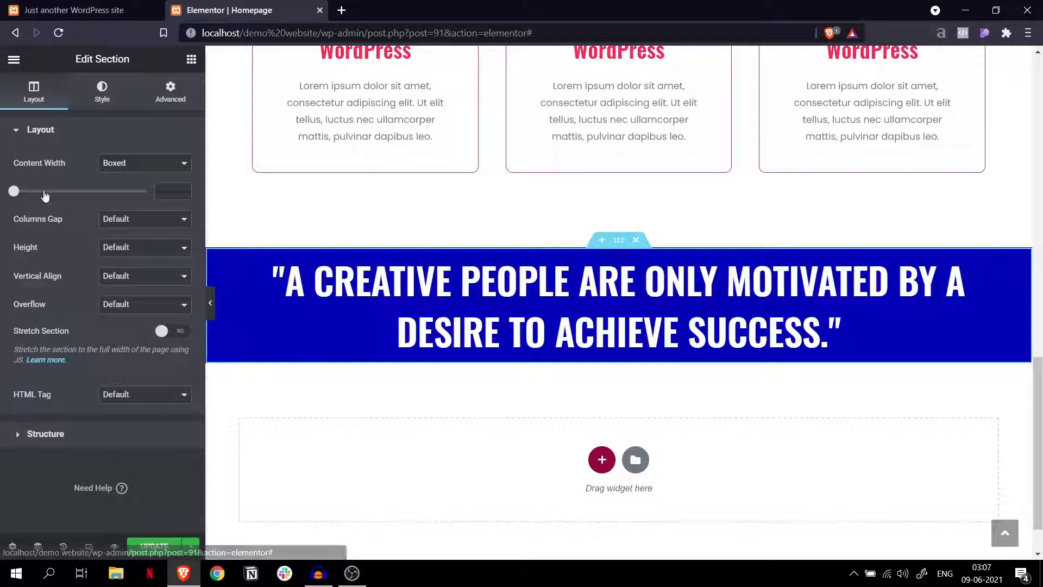
left_click_drag(14, 192, 35, 192)
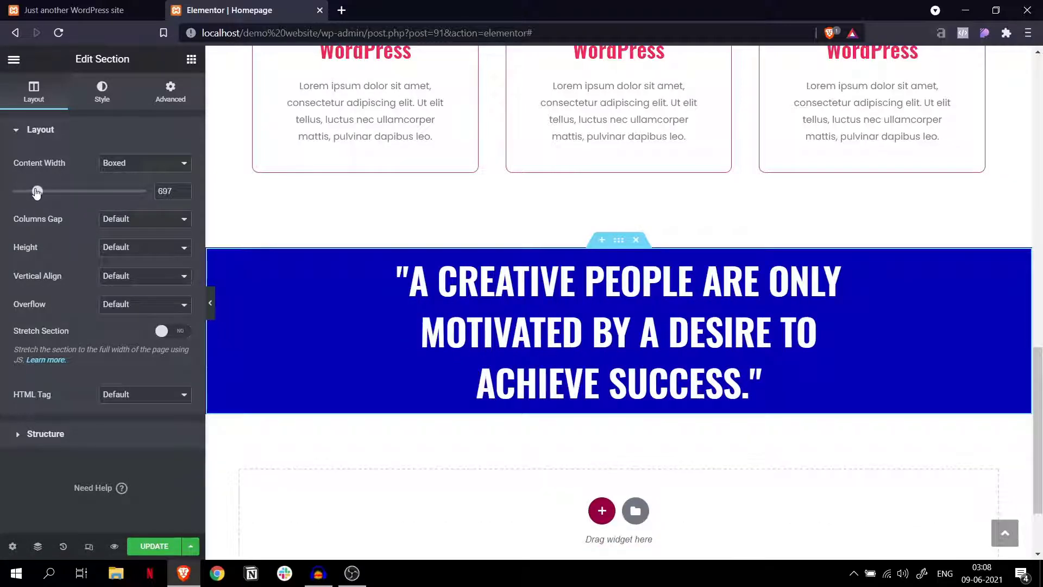
left_click_drag(34, 192, 43, 193)
left_click(185, 194)
left_click(185, 193)
left_click(185, 193)
left_click(111, 248)
left_click(112, 282)
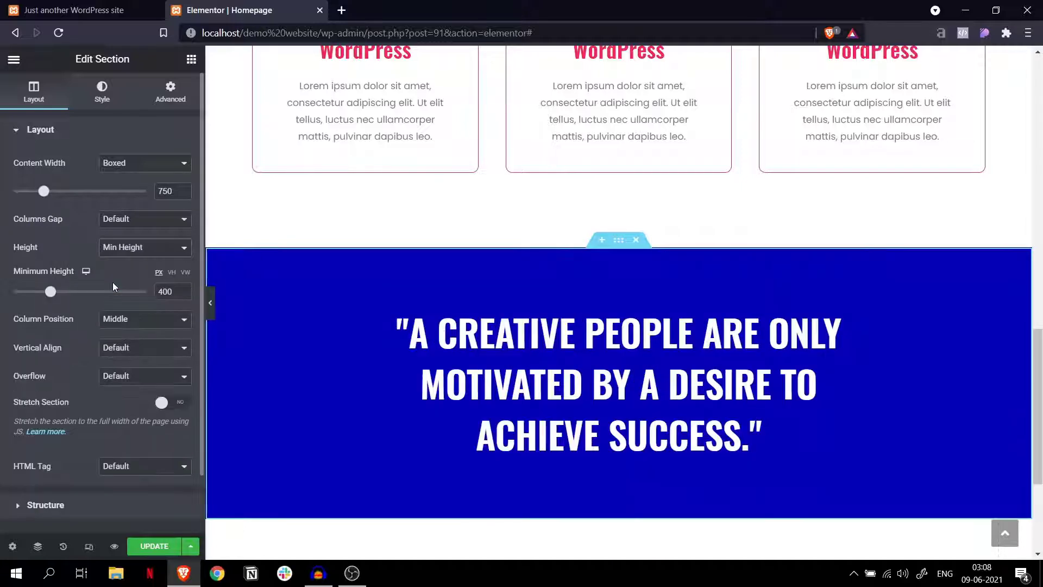
Preview the quote section without the editing panel and compare it with the reference site's quote and portfolio sections.
scroll(615, 278, "down", 4)
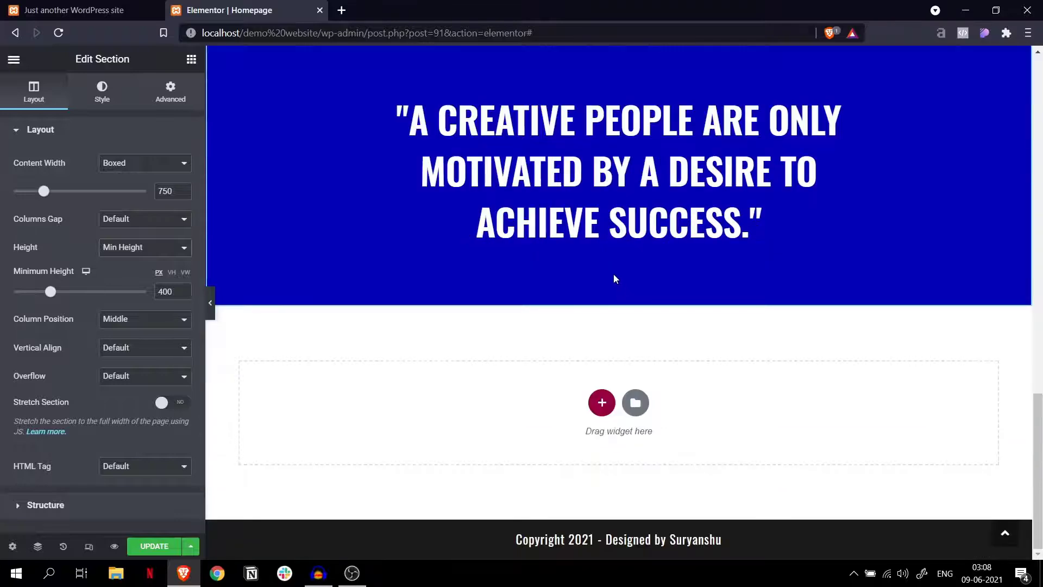
left_click(211, 303)
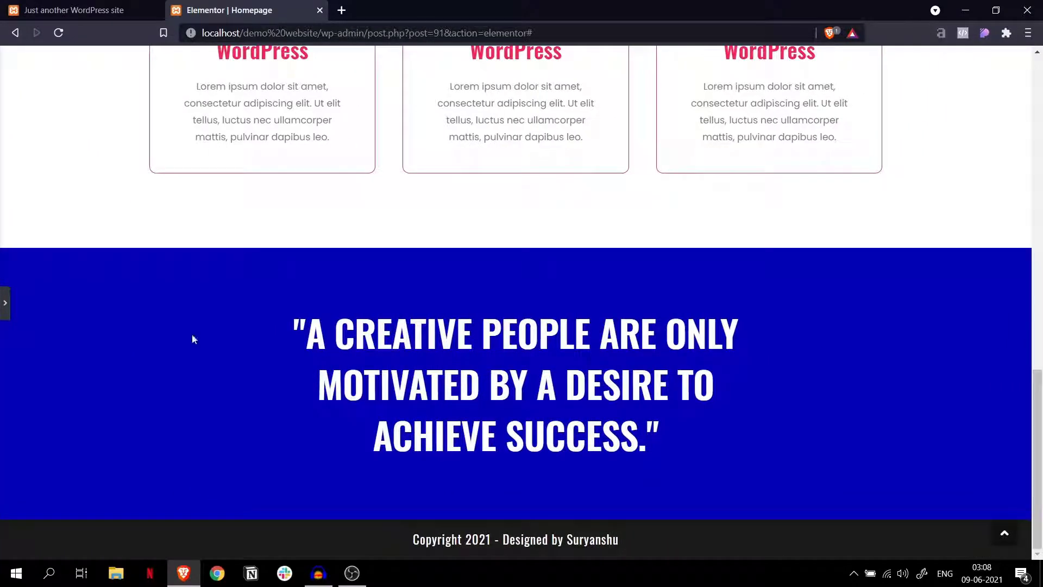
left_click(4, 319)
left_click(77, 7)
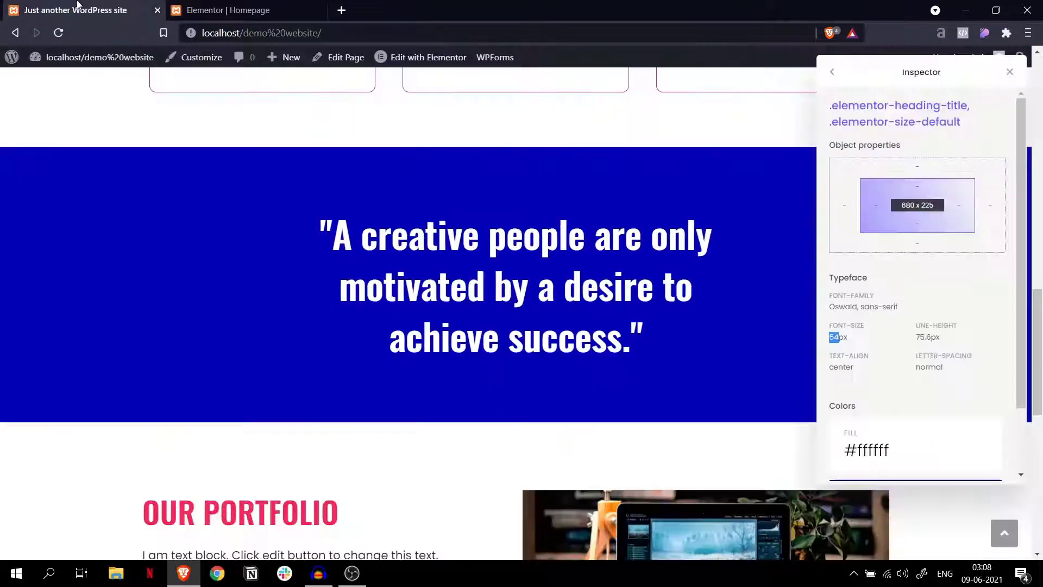
scroll(452, 319, "down", 6)
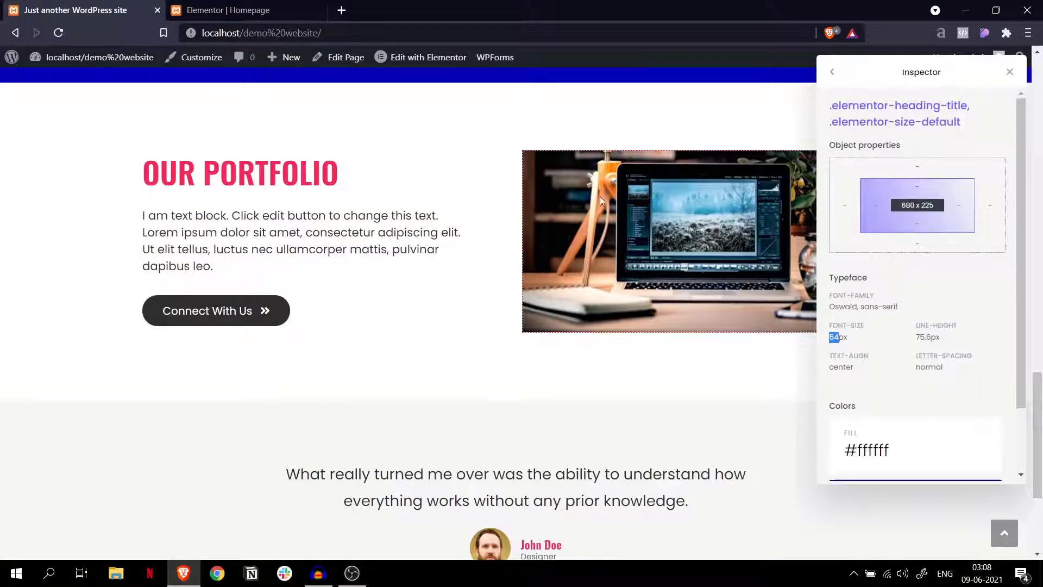
left_click(260, 10)
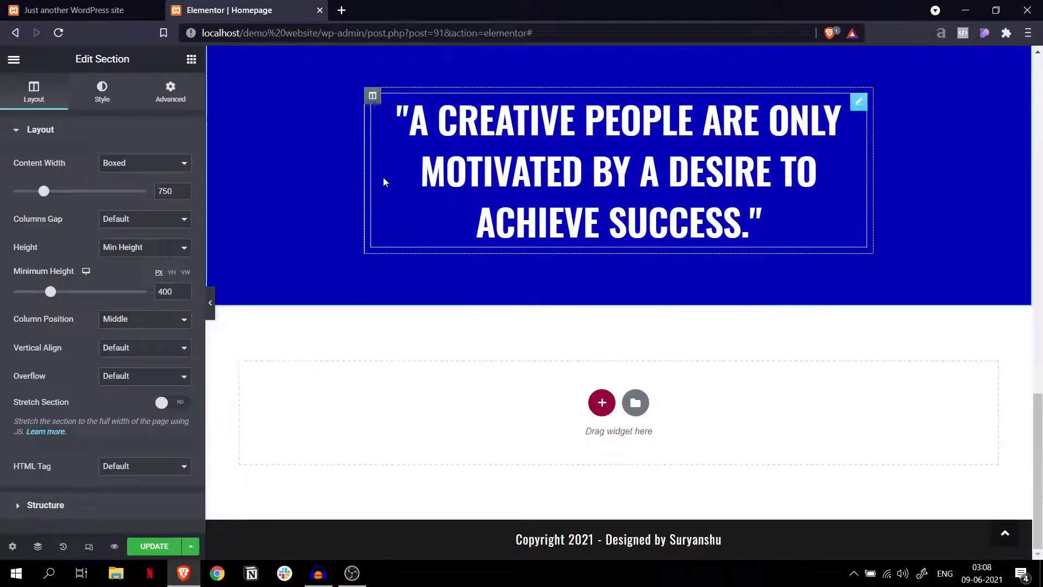
left_click(76, 10)
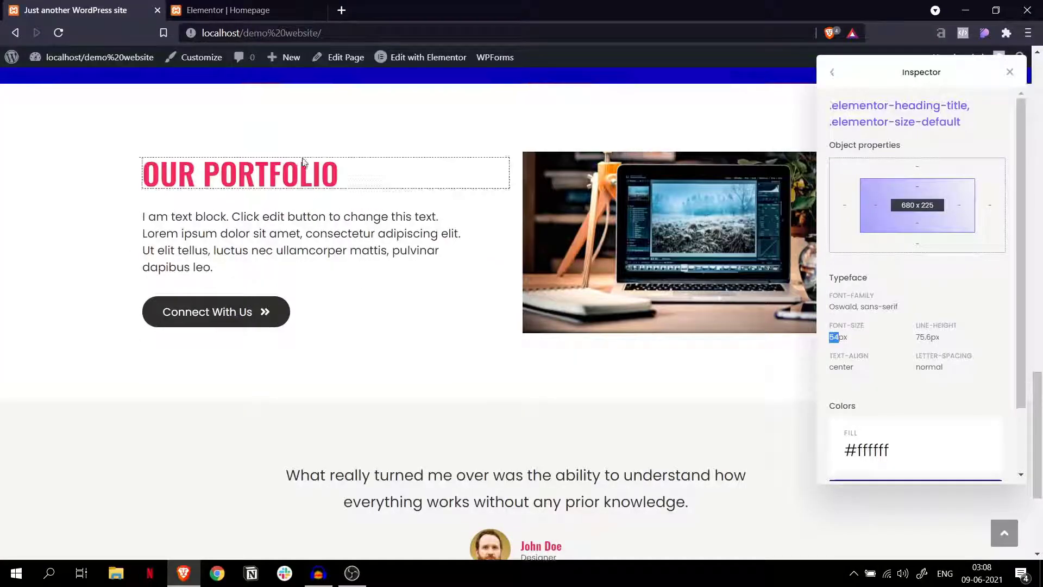
scroll(542, 409, "up", 6)
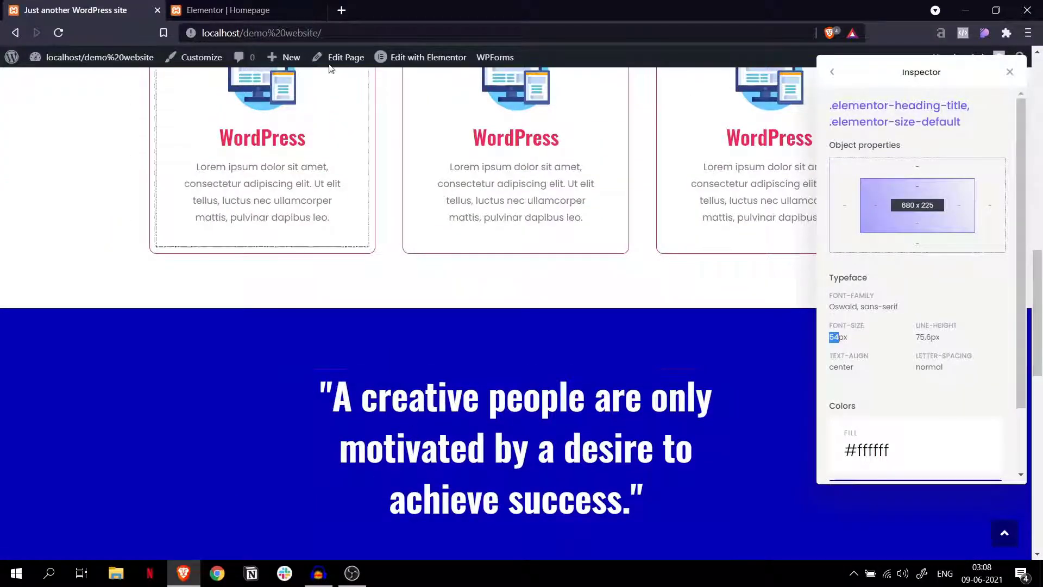
Try the Default and Capitalize text transforms on the quote heading and return it to Uppercase.
left_click(255, 10)
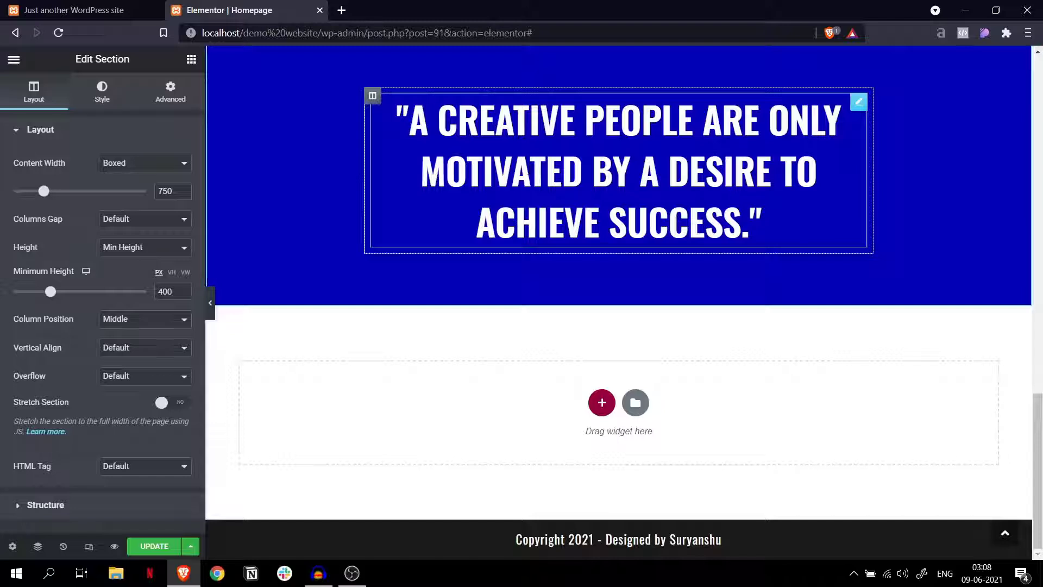
left_click(526, 170)
left_click(102, 91)
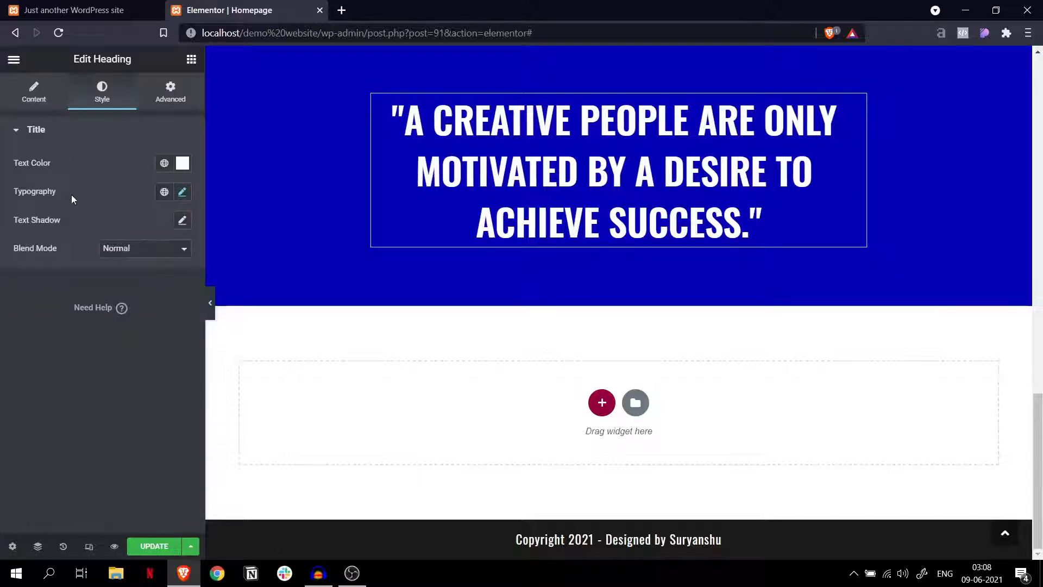
left_click(183, 192)
left_click(123, 362)
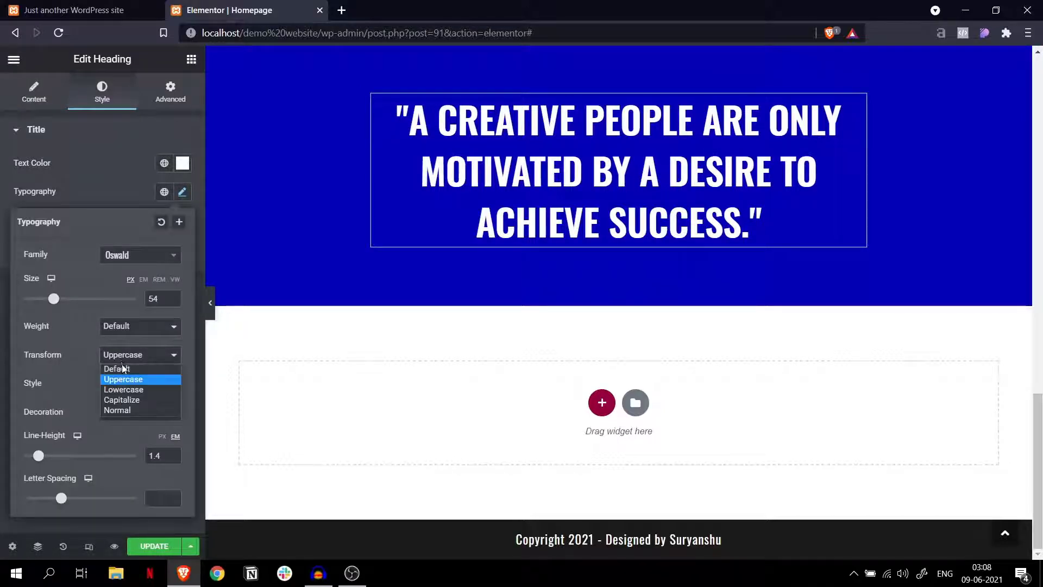
left_click(118, 370)
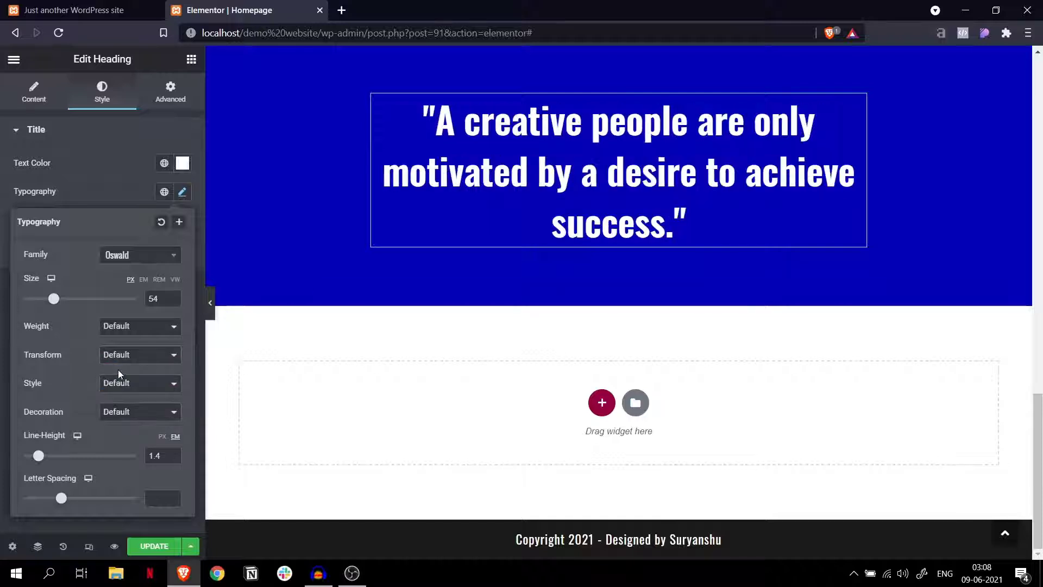
left_click(137, 348)
left_click(130, 396)
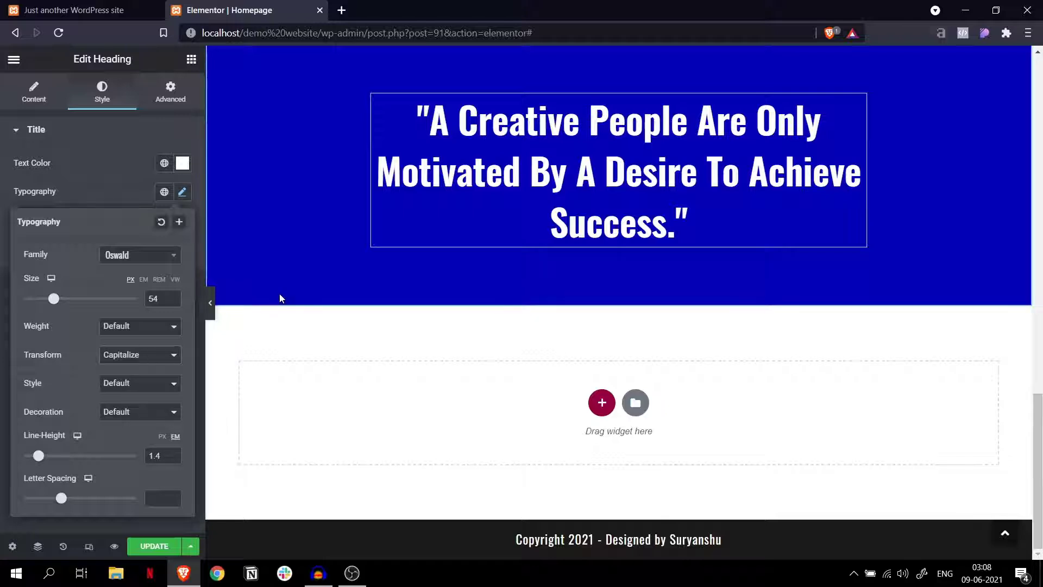
left_click(124, 356)
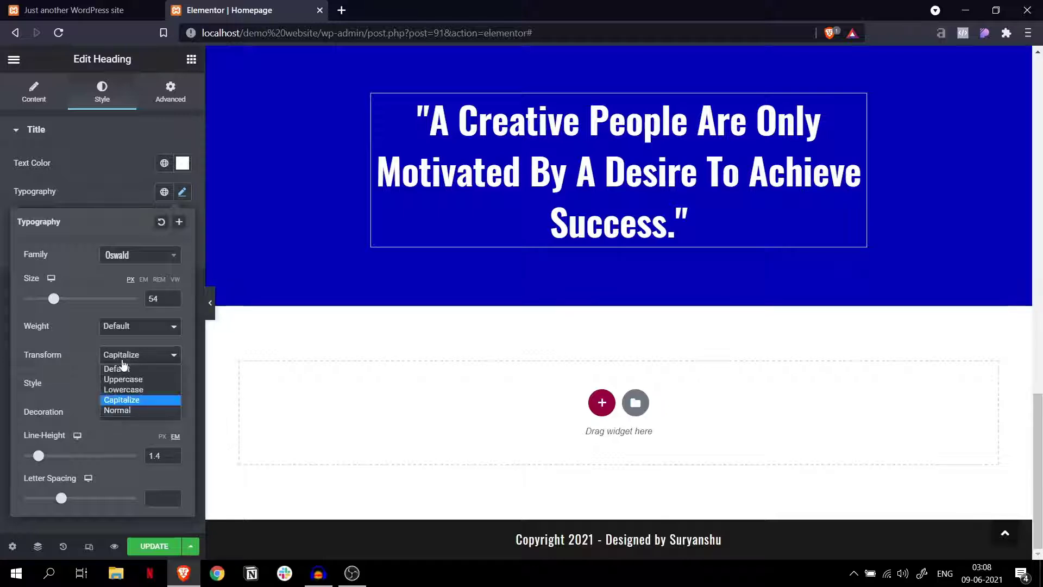
left_click(127, 380)
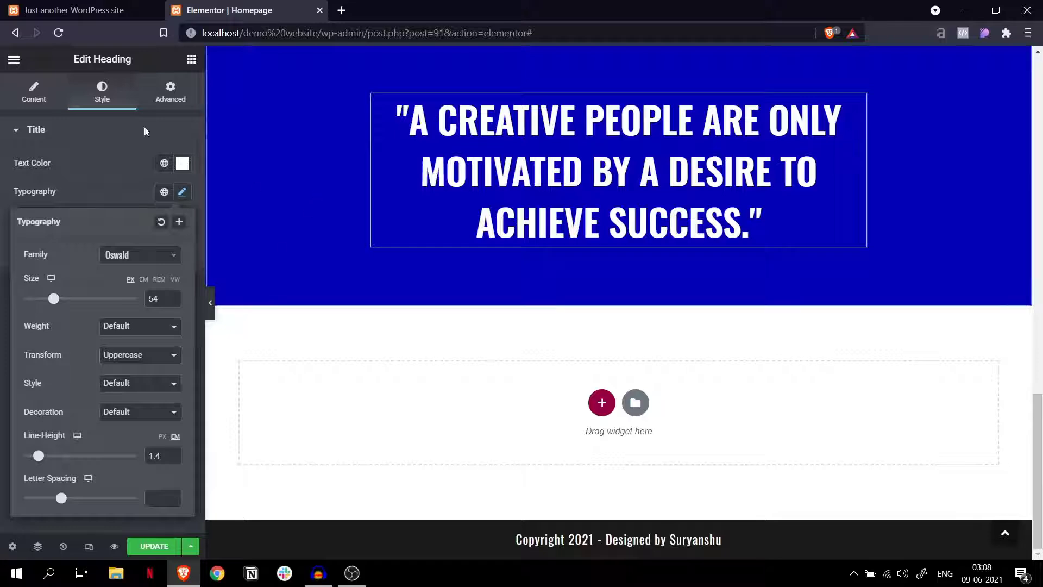
Check the reference site's Our Portfolio section and add a section with two equal columns below the blue quote section.
left_click(118, 6)
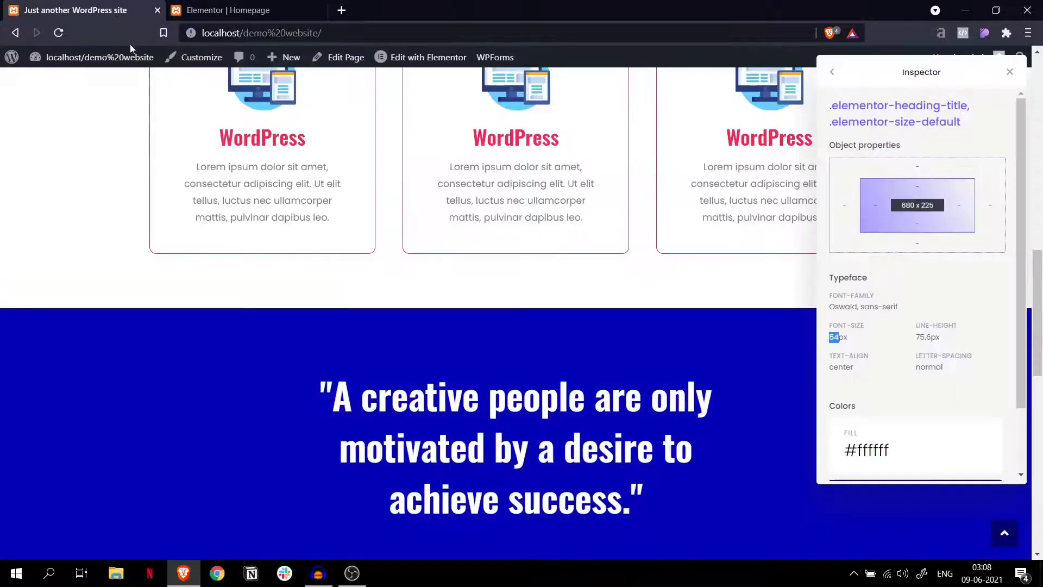
scroll(441, 289, "down", 6)
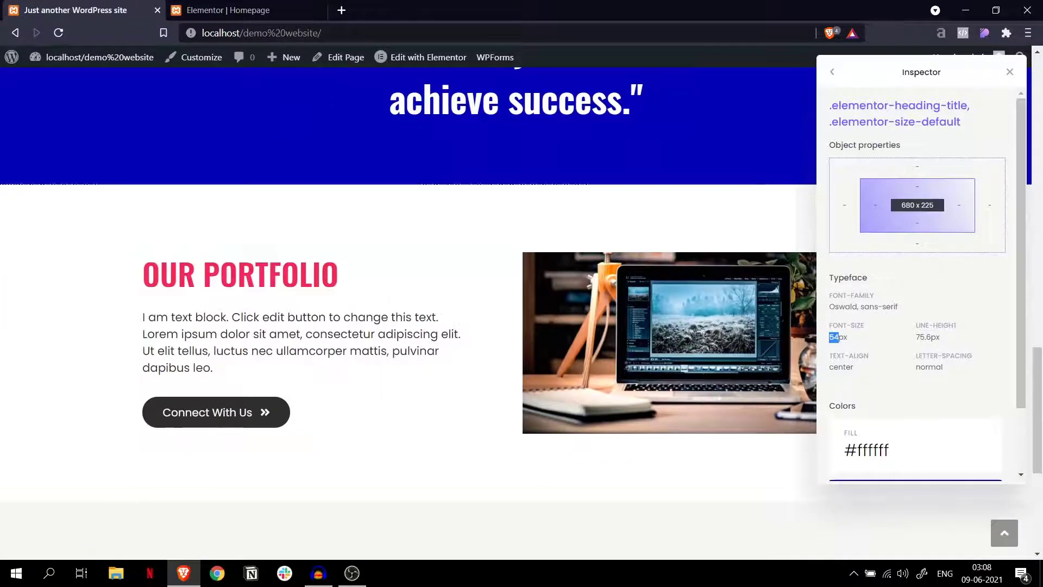
left_click(307, 9)
left_click(602, 403)
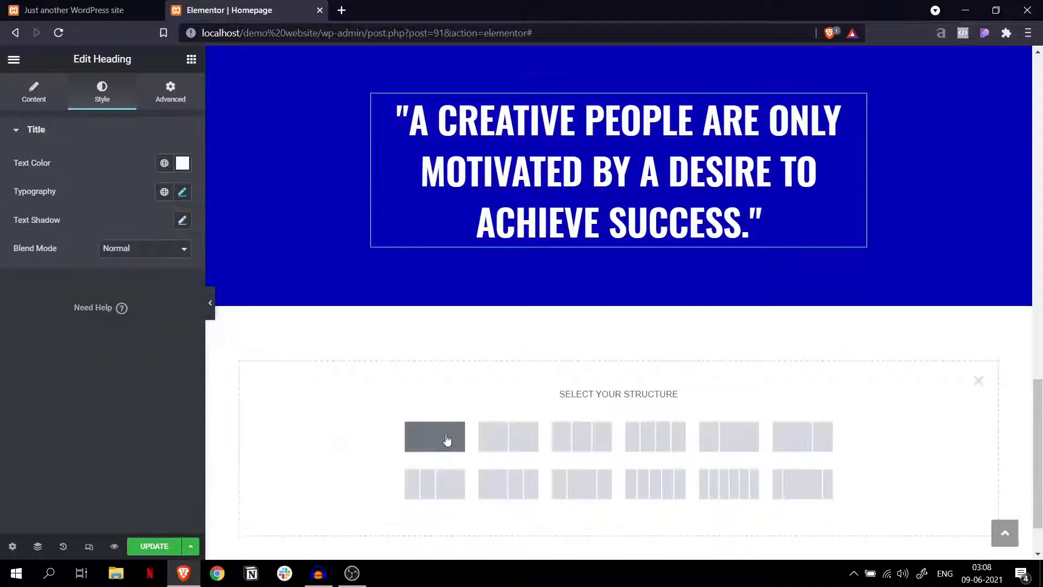
left_click(512, 444)
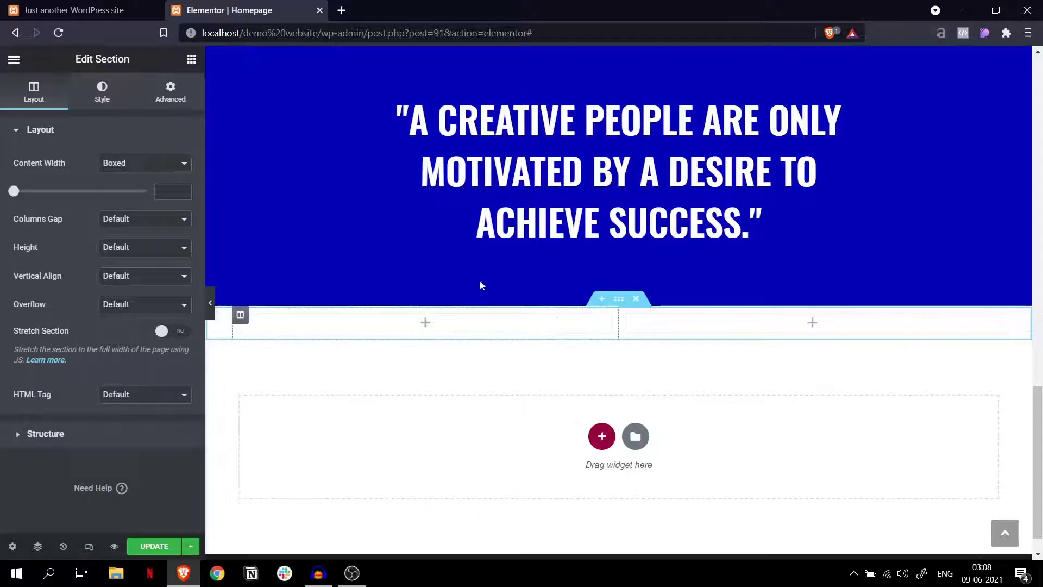
Place a Heading widget in the new section's left column and an Image widget in its right column.
left_click(192, 59)
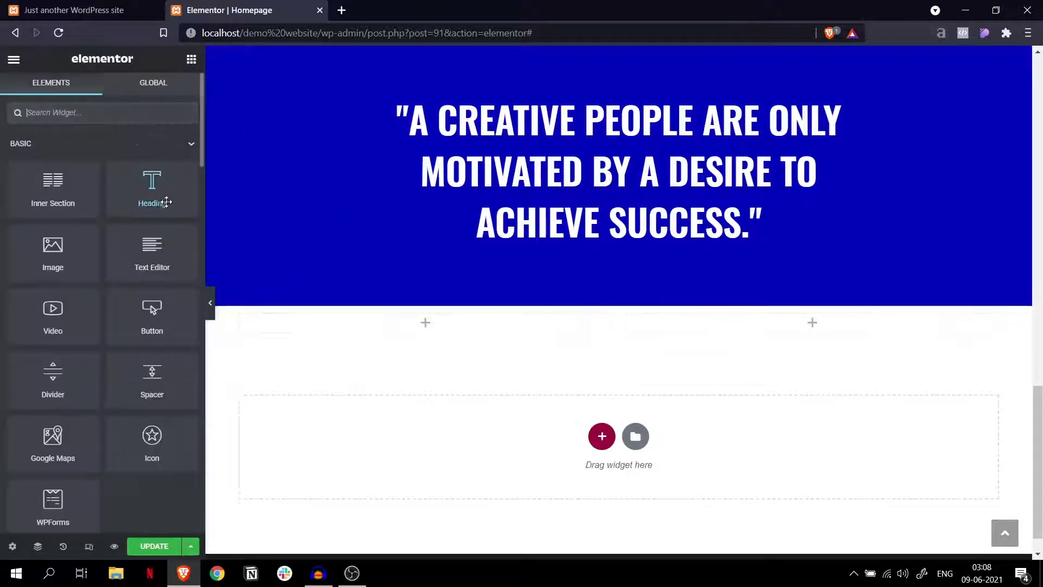
left_click_drag(144, 194, 423, 328)
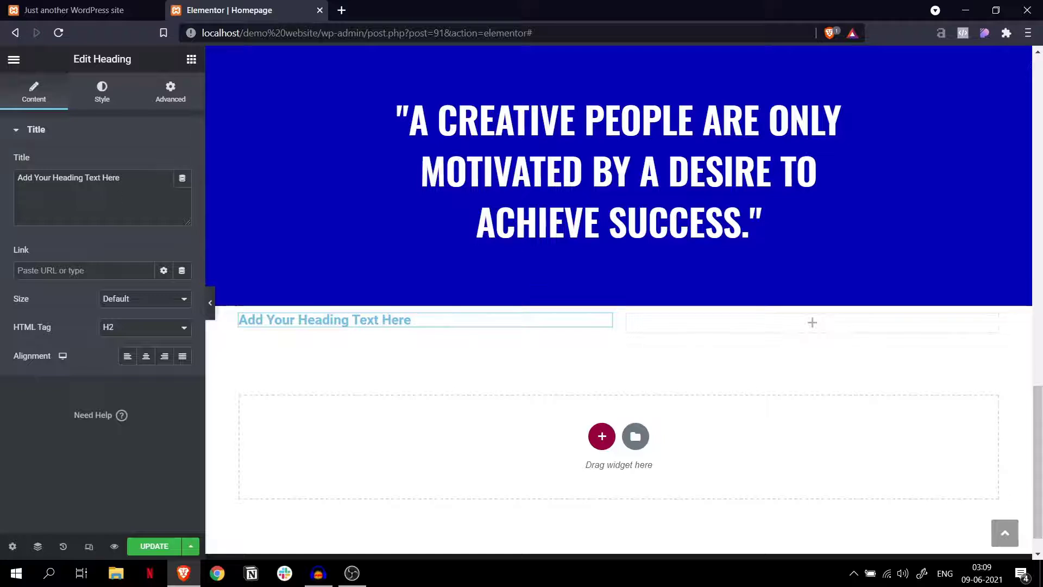
left_click(191, 59)
left_click_drag(64, 252, 696, 319)
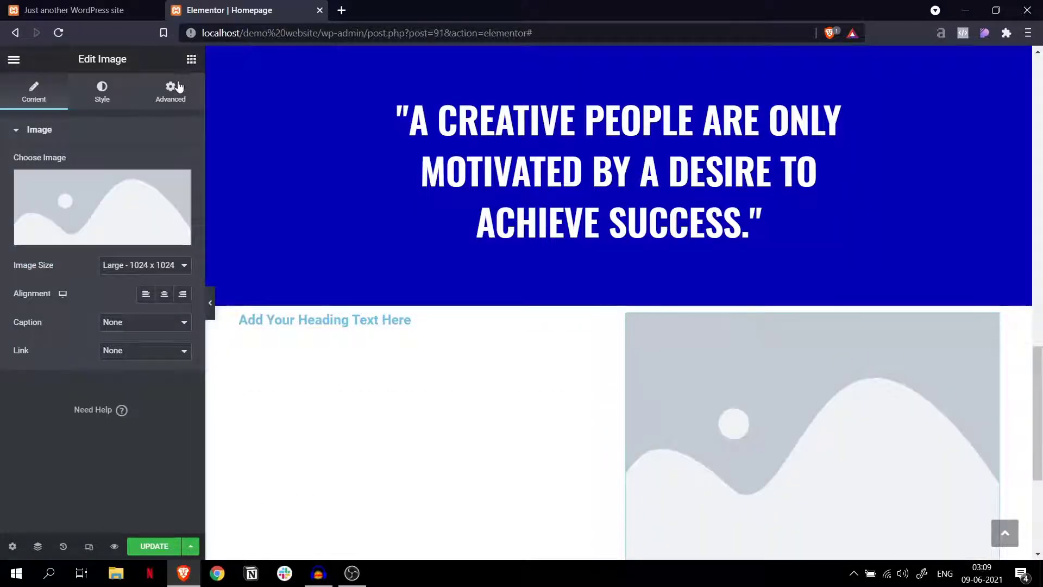
Remove the two-column section with the placeholder heading and image below the quote section.
left_click(192, 59)
left_click_drag(152, 186, 592, 306)
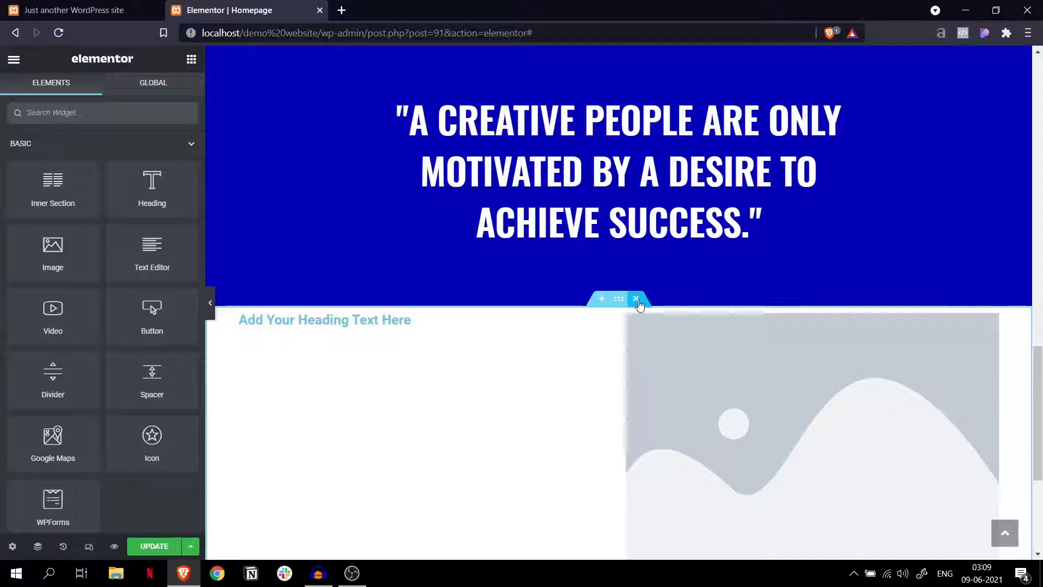
key("ctrl+z")
Add a single-column section below the quote section and place a two-column Inner Section widget inside it.
left_click(603, 397)
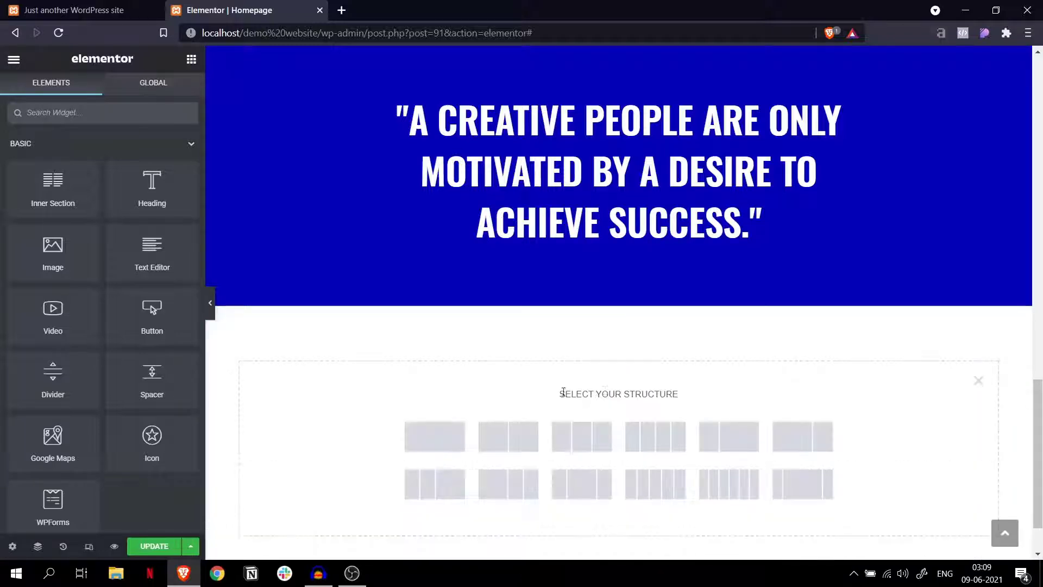
left_click(435, 438)
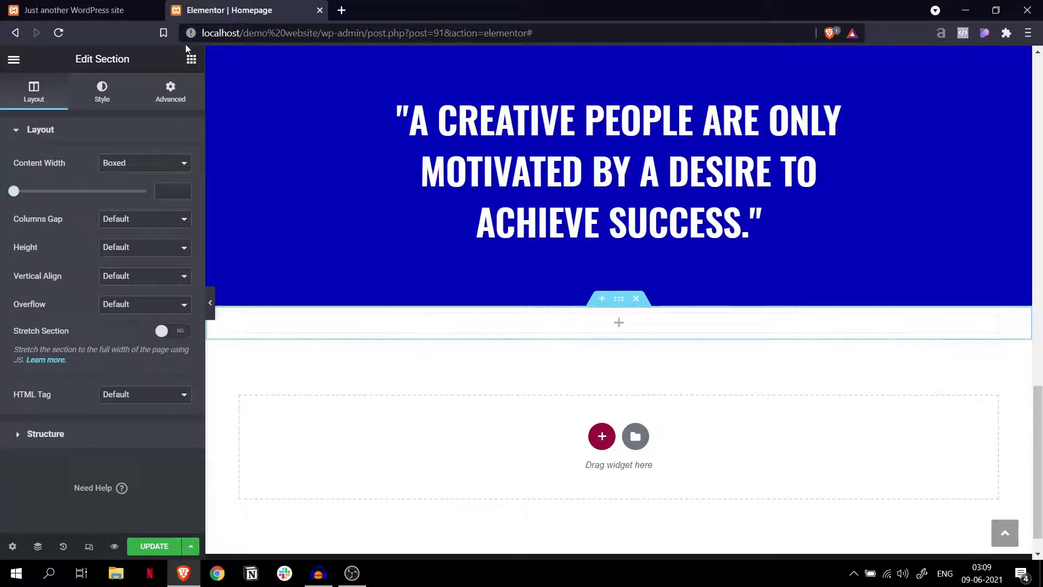
left_click(191, 59)
left_click_drag(49, 185, 598, 328)
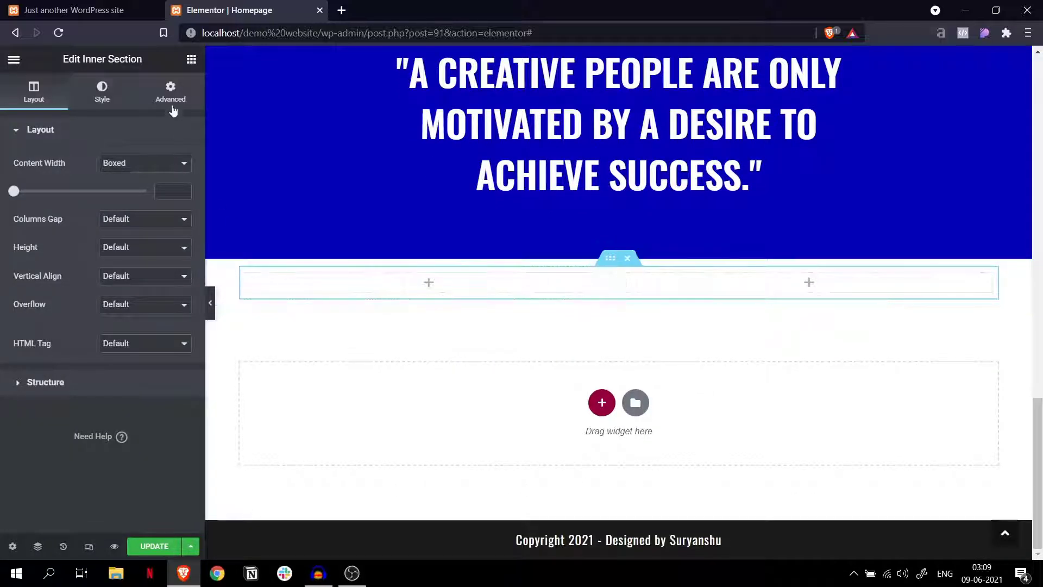
Copy the Our Service heading and paste it into the left column of the inner section below the blue quote.
left_click(190, 63)
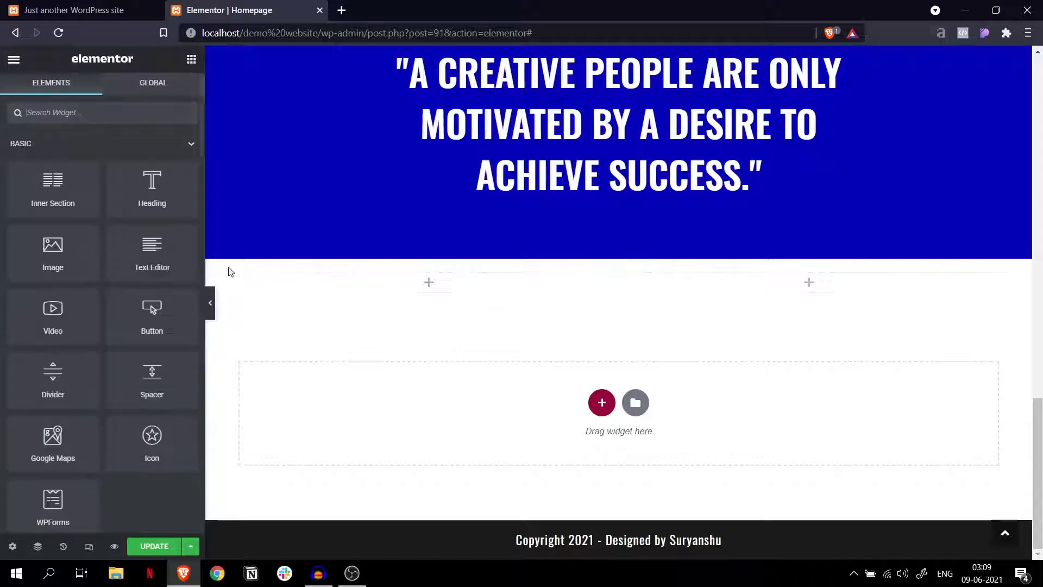
left_click(134, 8)
left_click(228, 10)
scroll(633, 225, "up", 6)
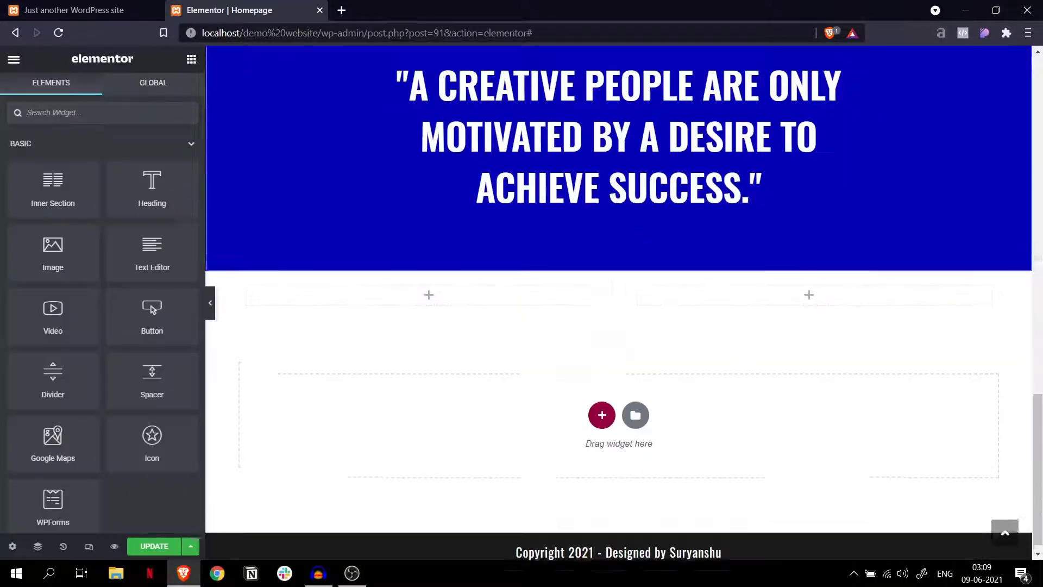
scroll(633, 225, "up", 7)
right_click(580, 357)
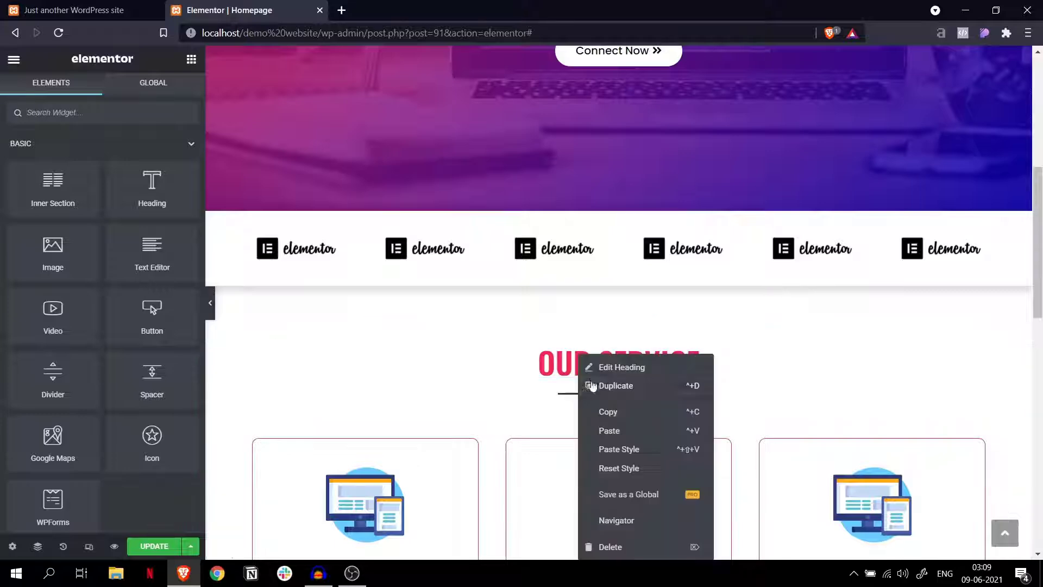
left_click(605, 413)
scroll(407, 317, "down", 10)
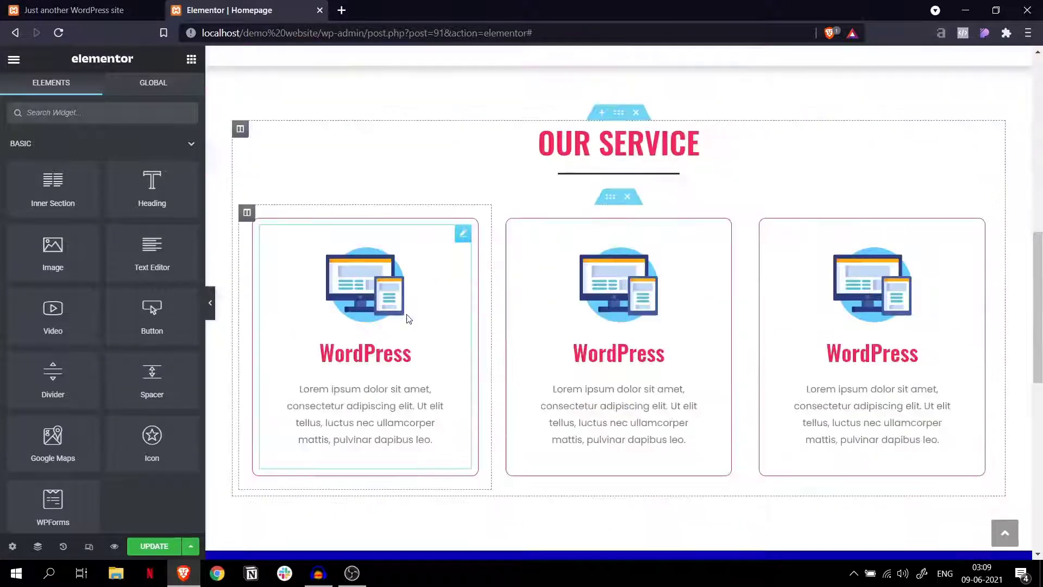
right_click(385, 284)
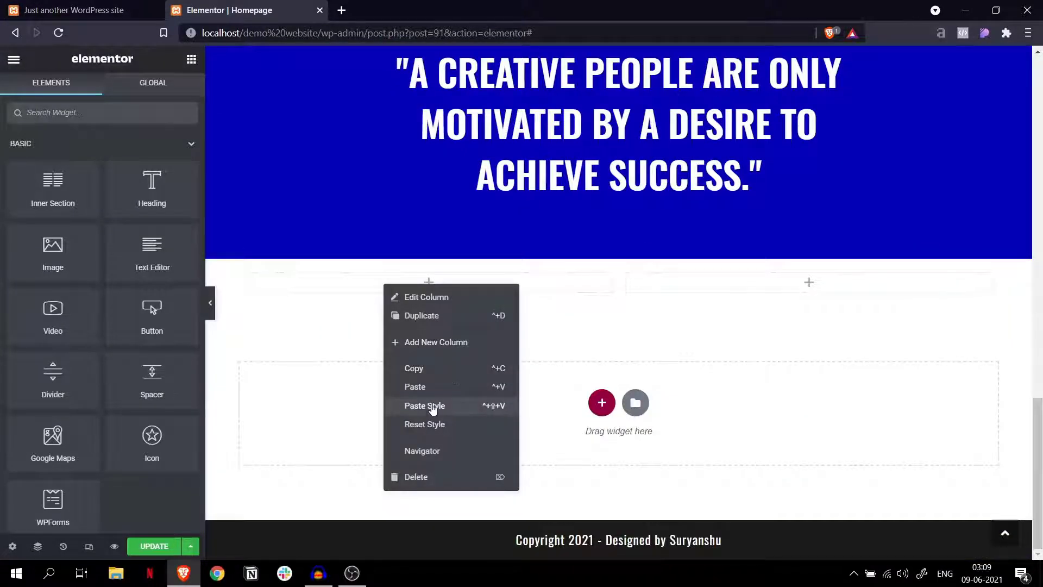
left_click(425, 396)
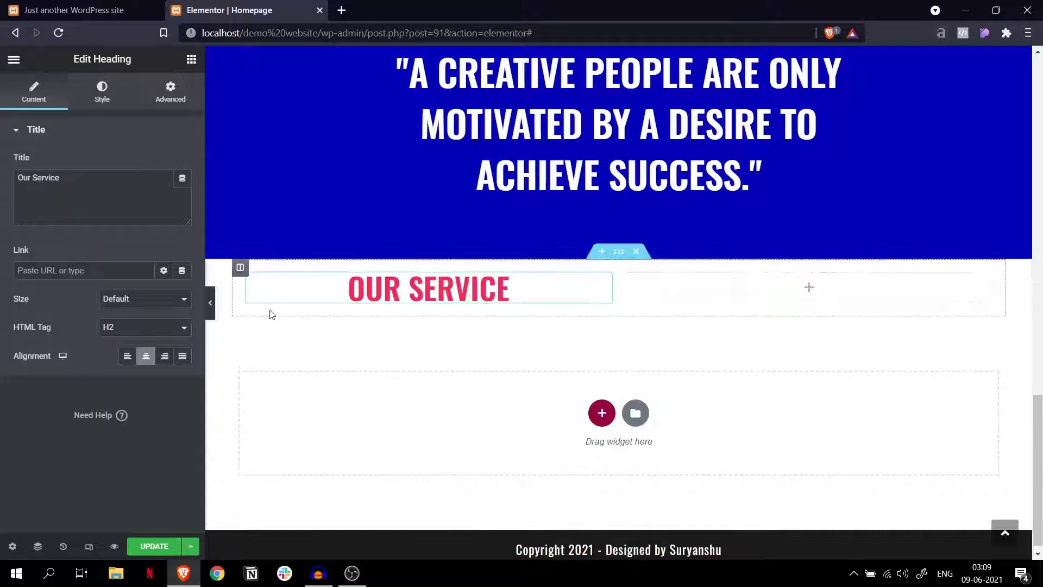
Left-align the pasted heading and change its text to "Our Portfolio", matching the reference site.
left_click(128, 359)
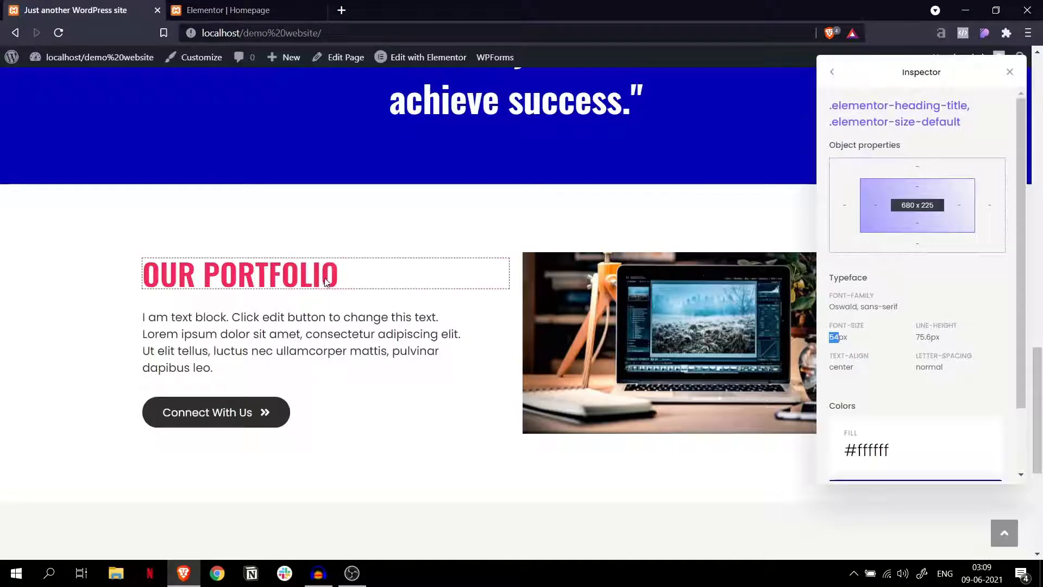
left_click(228, 10)
left_click_drag(310, 285, 414, 286)
type("{")
key("BackSpace")
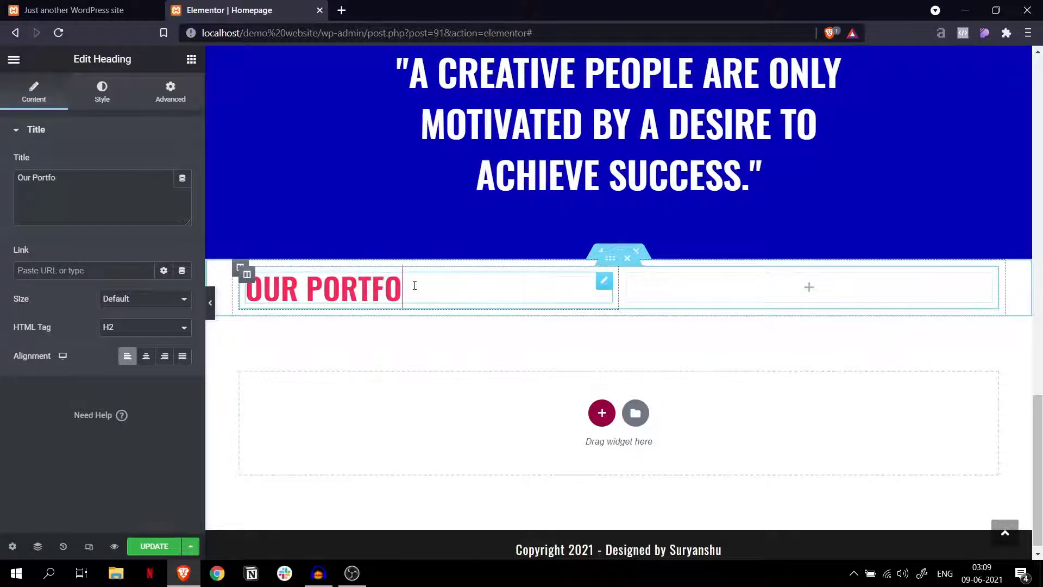
Copy the hero section's lorem ipsum paragraph and paste it below the Our Portfolio heading.
scroll(541, 204, "up", 10)
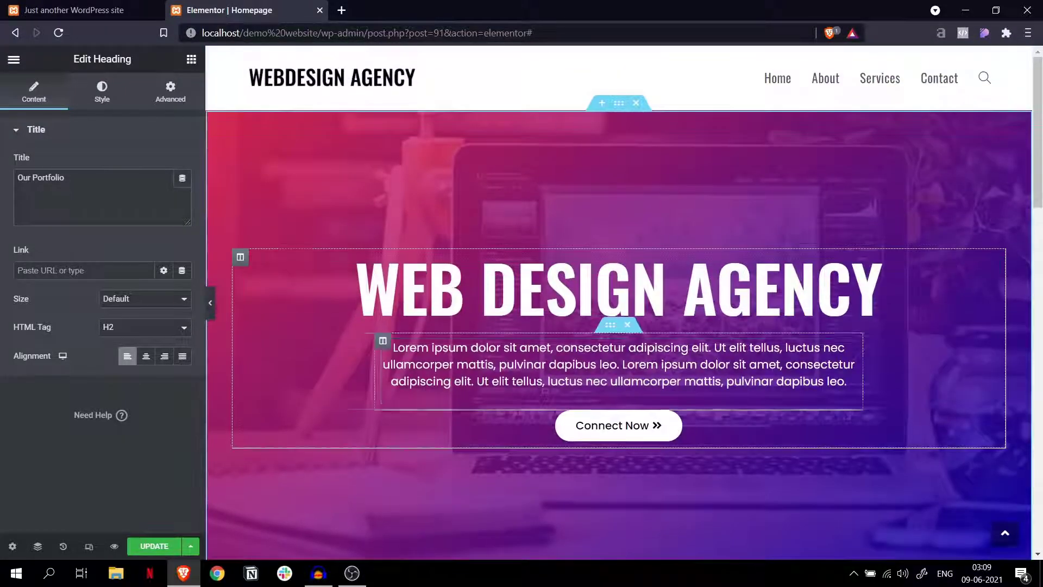
right_click(465, 360)
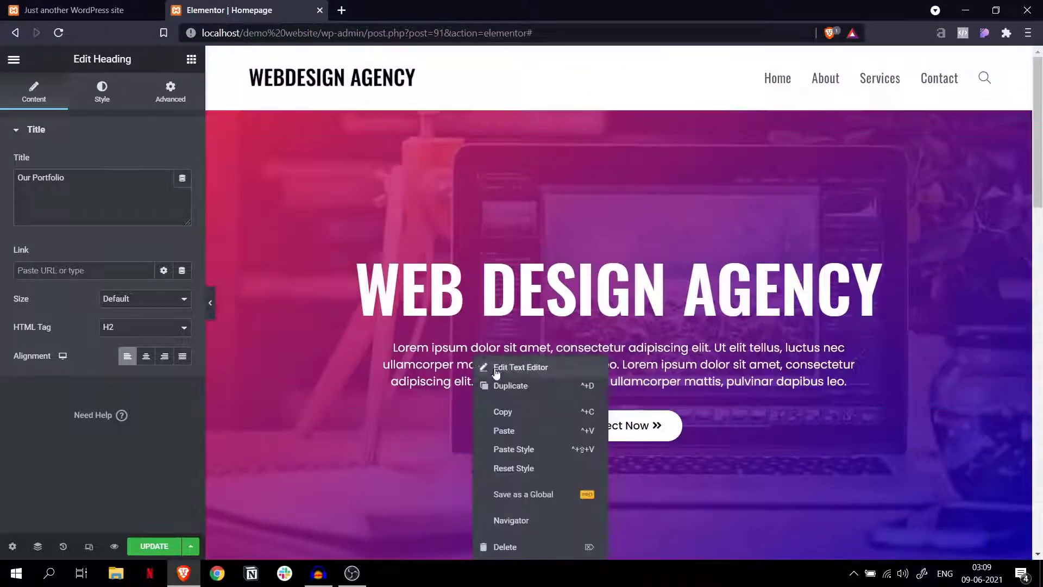
left_click(511, 409)
scroll(491, 373, "down", 5)
scroll(490, 373, "down", 5)
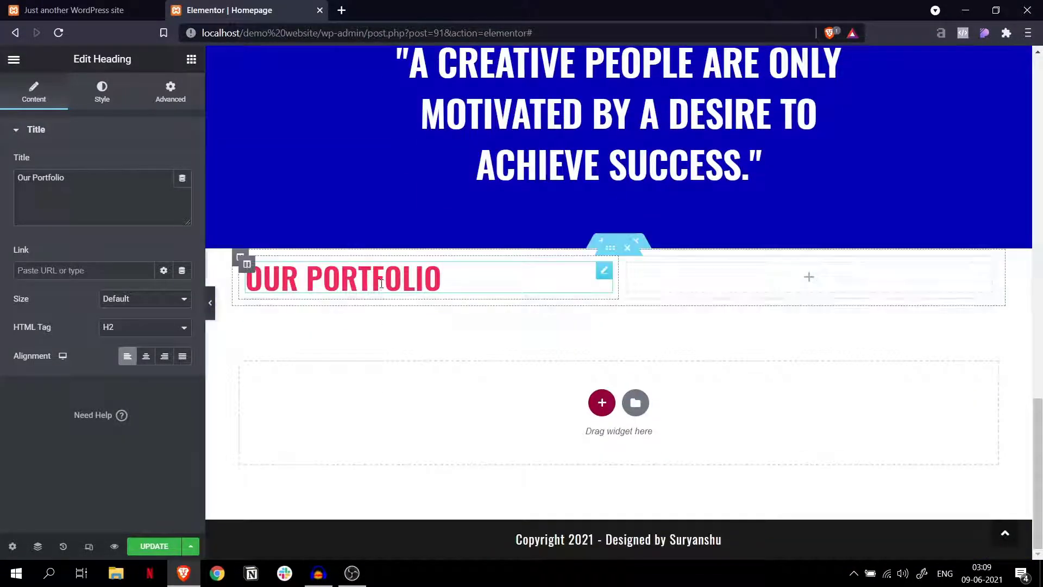
right_click(384, 283)
left_click(428, 361)
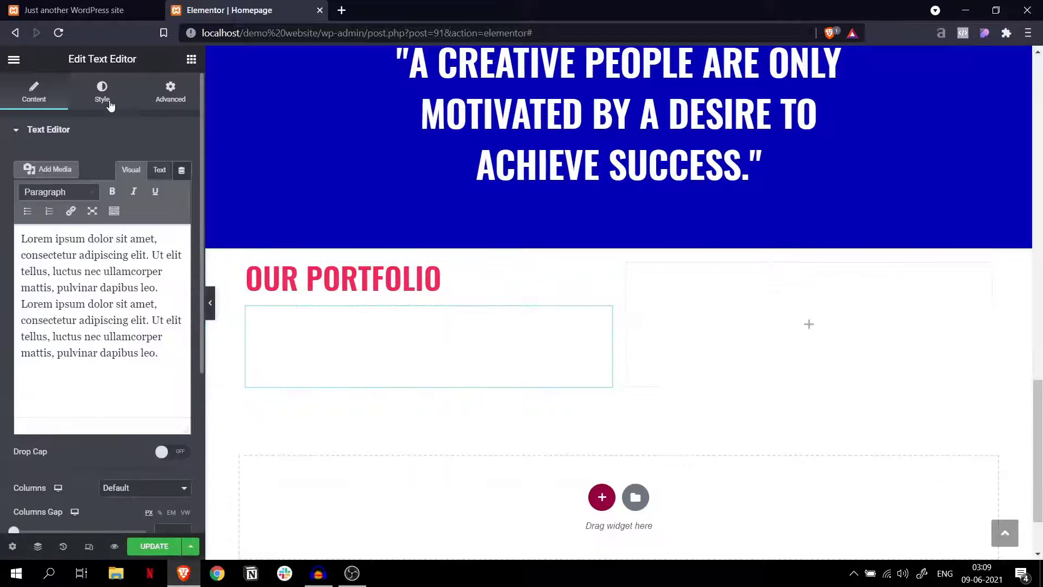
Set the pasted paragraph's text color to black and align it left.
left_click(104, 93)
left_click(183, 192)
left_click_drag(23, 292, 24, 367)
left_click(128, 164)
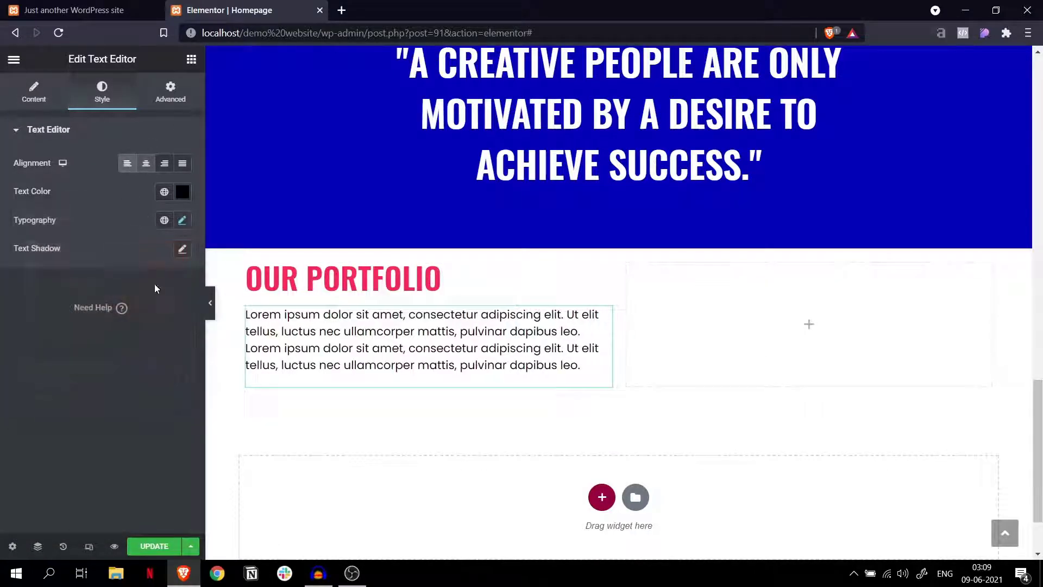
Copy the hero section's Connect Now button and paste it below the portfolio paragraph.
scroll(573, 253, "up", 14)
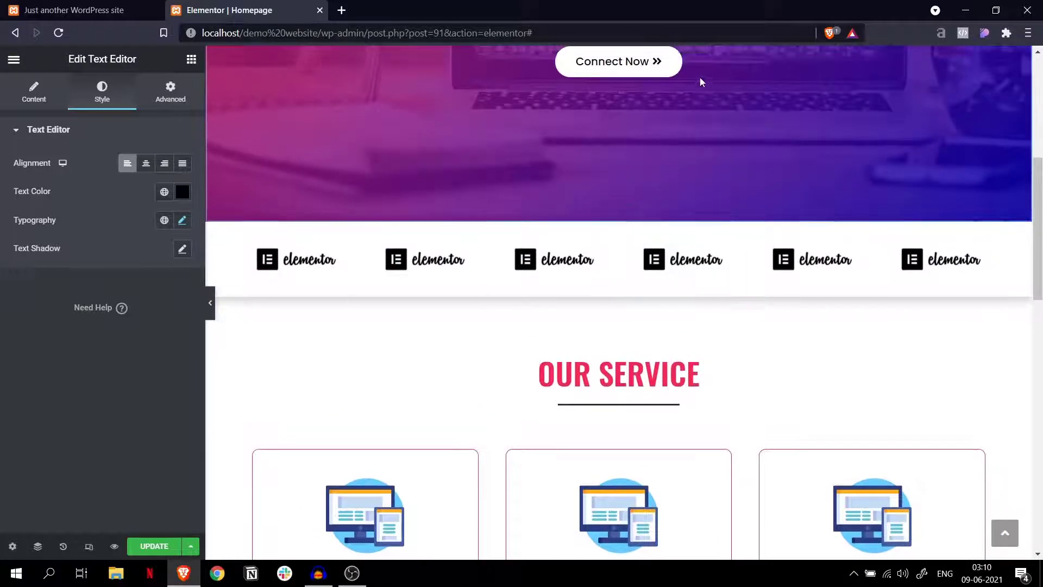
right_click(703, 63)
left_click(733, 120)
scroll(454, 192, "down", 6)
scroll(455, 191, "down", 8)
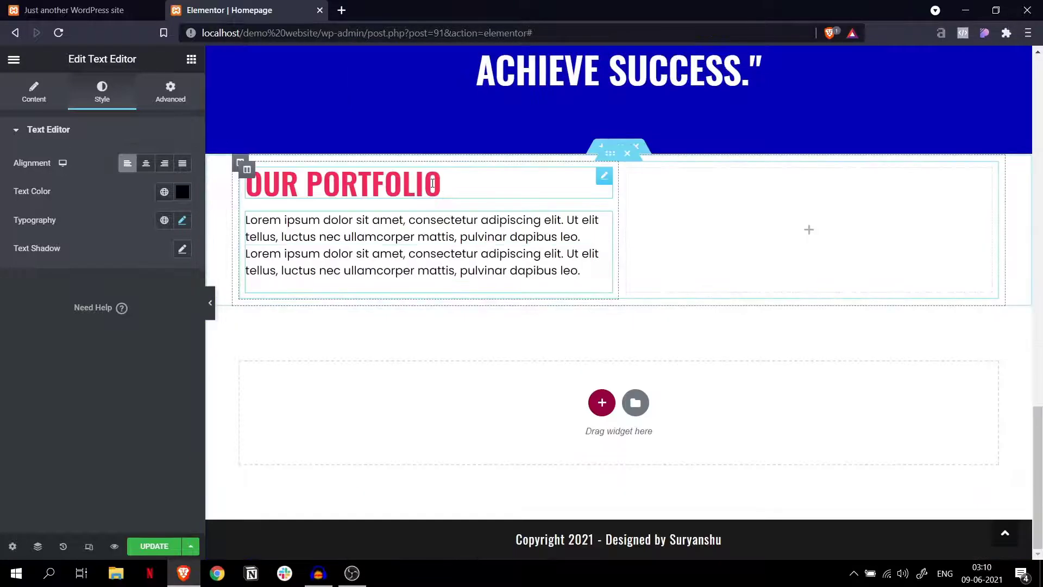
right_click(339, 265)
left_click(365, 335)
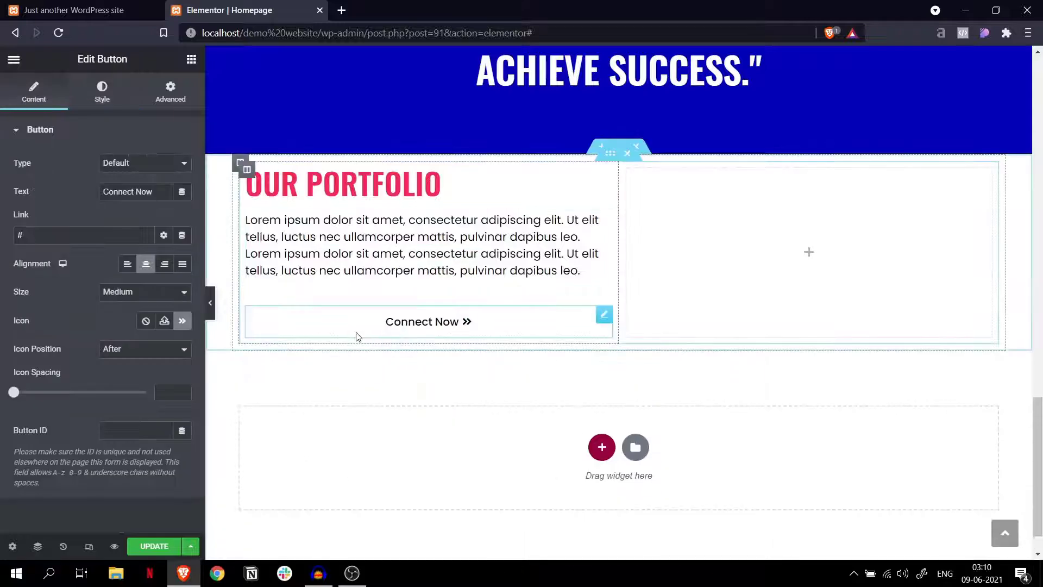
Left-align the pasted Connect Now button and give it a black background with #FFFFFF text.
left_click(126, 264)
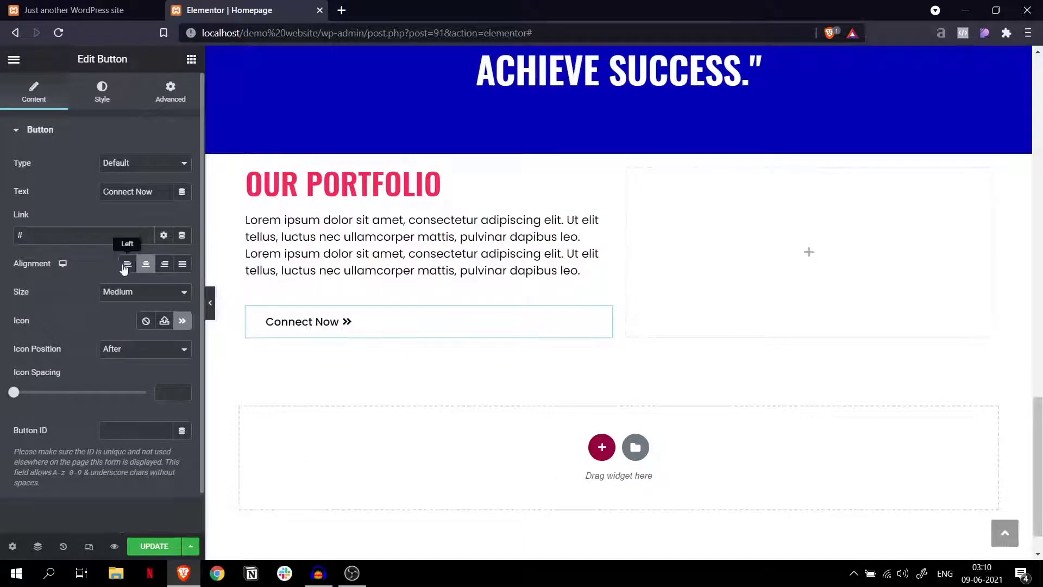
left_click(102, 92)
left_click(182, 248)
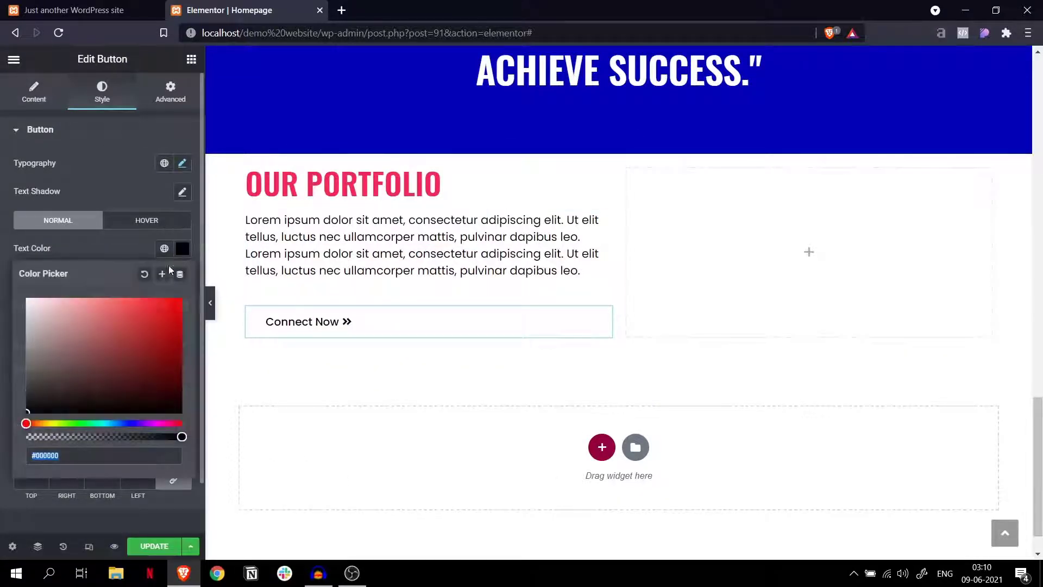
left_click(110, 254)
left_click(182, 306)
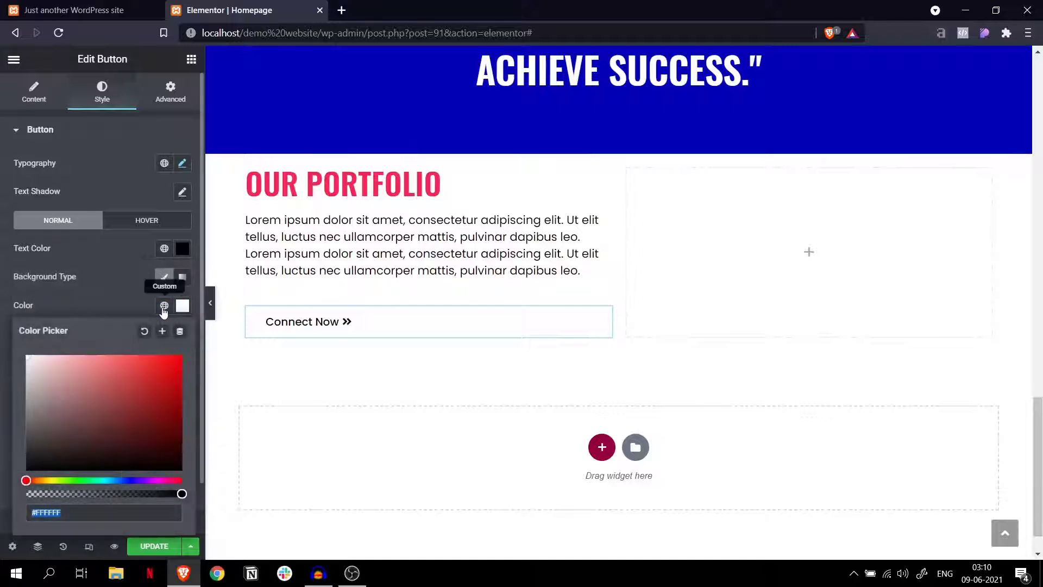
left_click(182, 248)
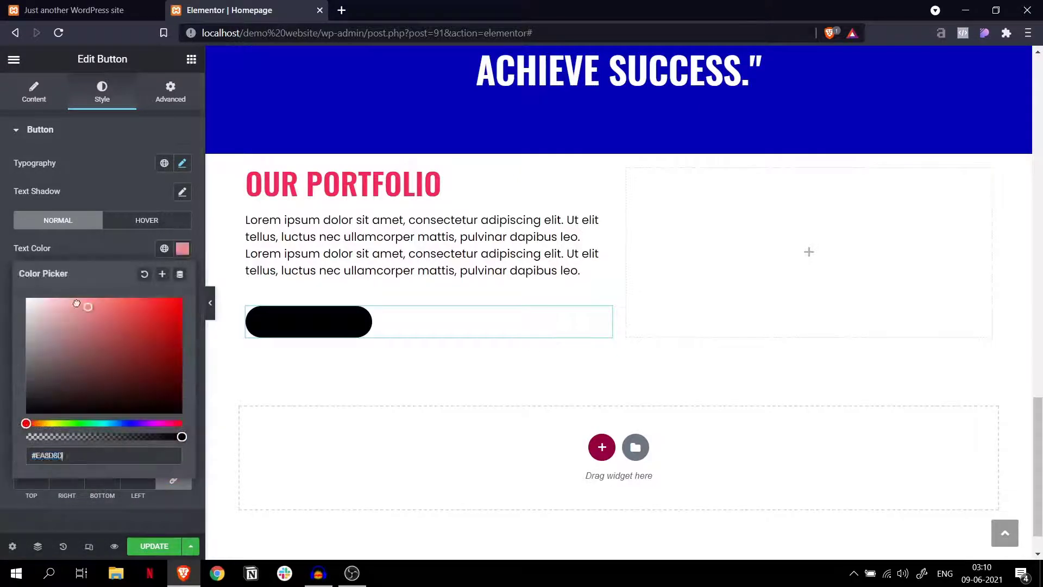
left_click(27, 299)
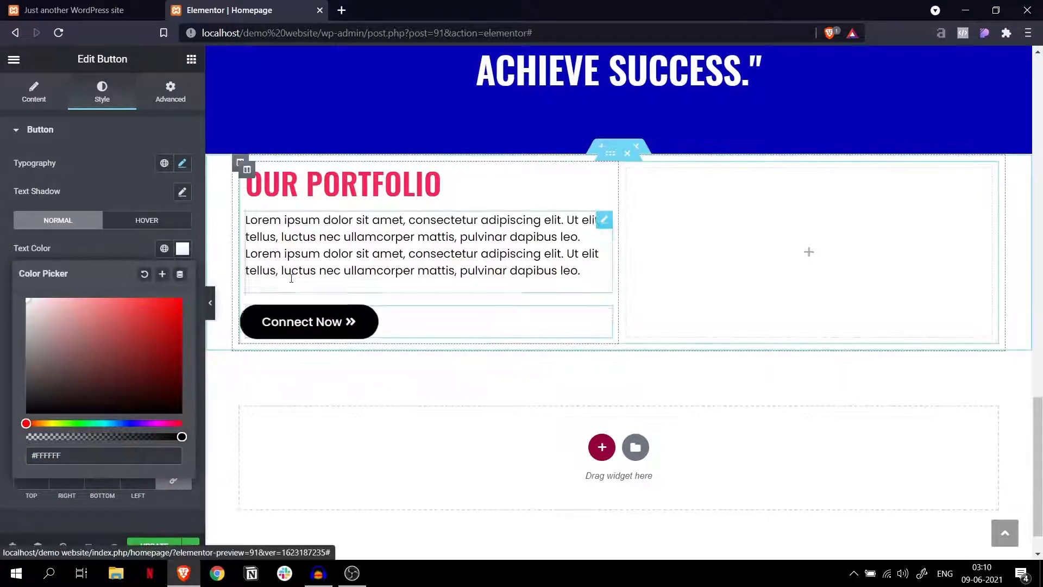
Compare the layout with the reference site and set the Connect Now button's top margin to -20 px, with the margin sides unlinked.
left_click(67, 8)
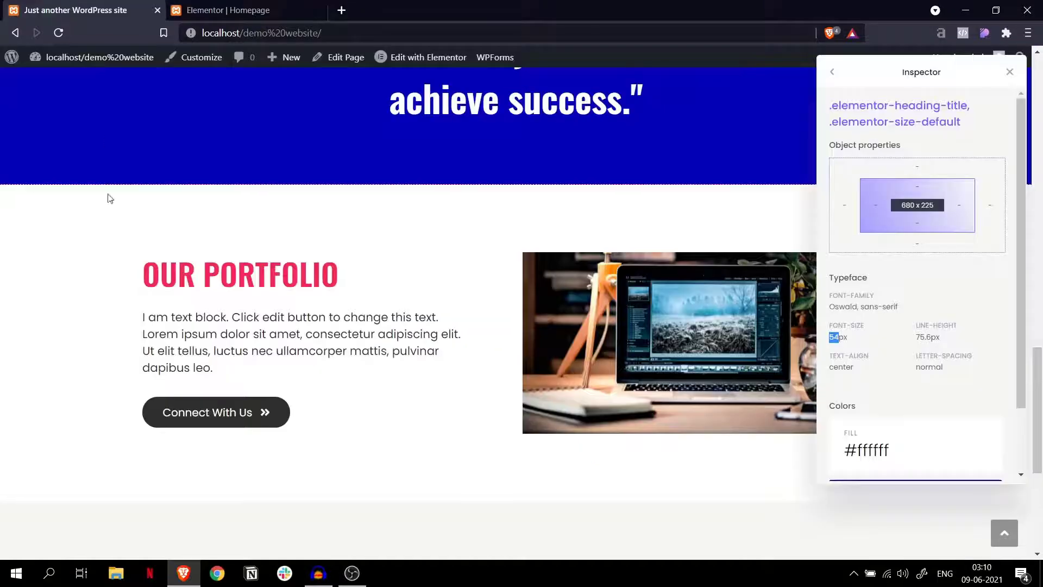
left_click(282, 5)
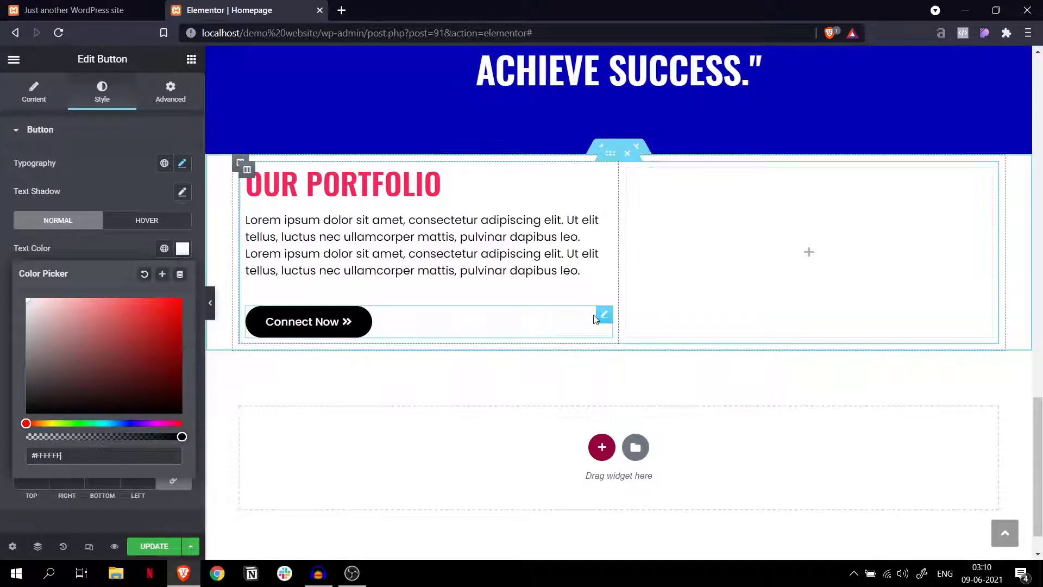
left_click(170, 93)
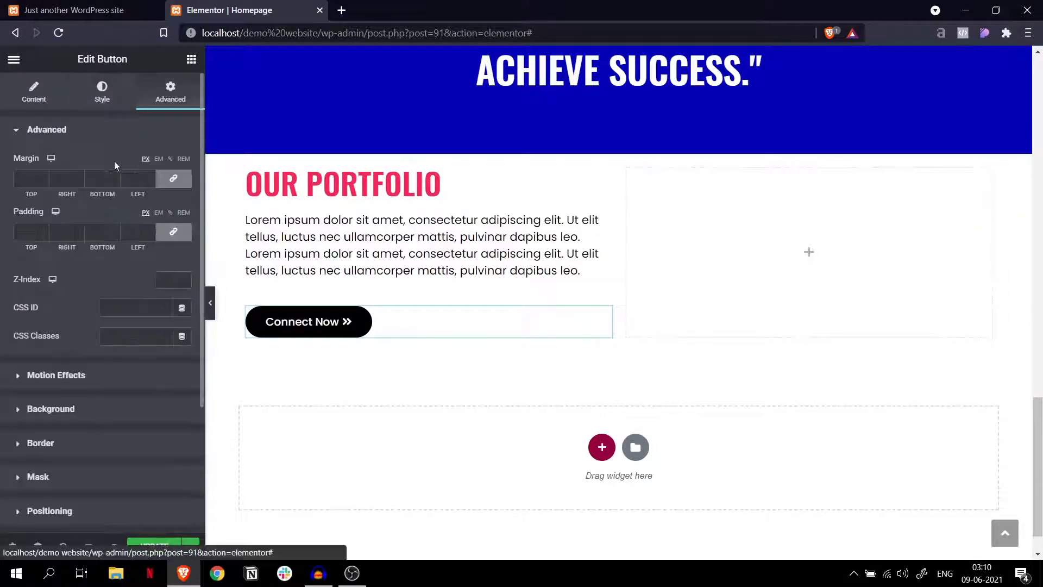
left_click(173, 179)
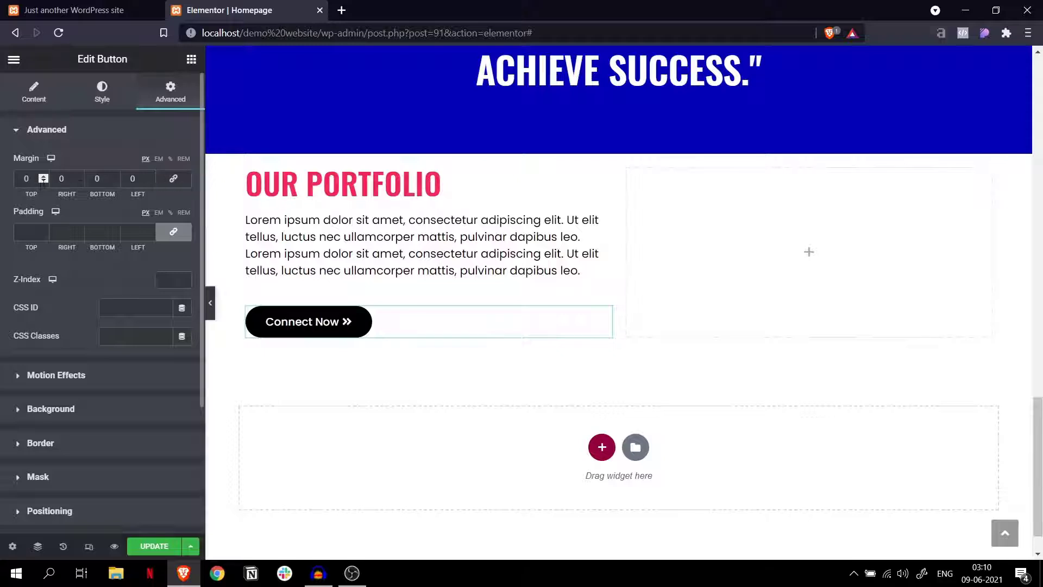
left_click(46, 181)
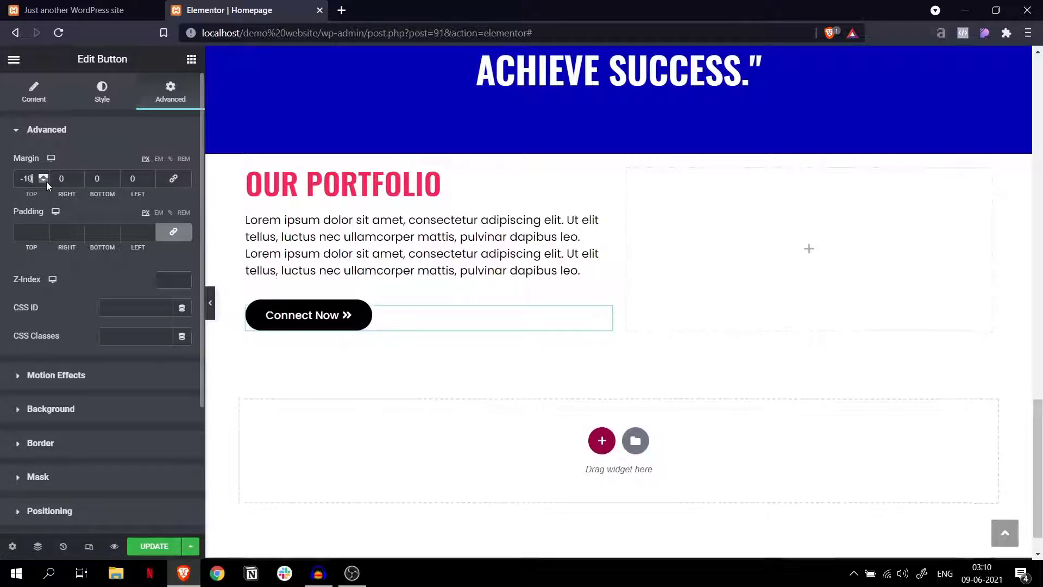
left_click(47, 181)
left_click(47, 182)
left_click(47, 181)
left_click(46, 182)
left_click(47, 181)
left_click(47, 181)
left_click(47, 181)
left_click(47, 181)
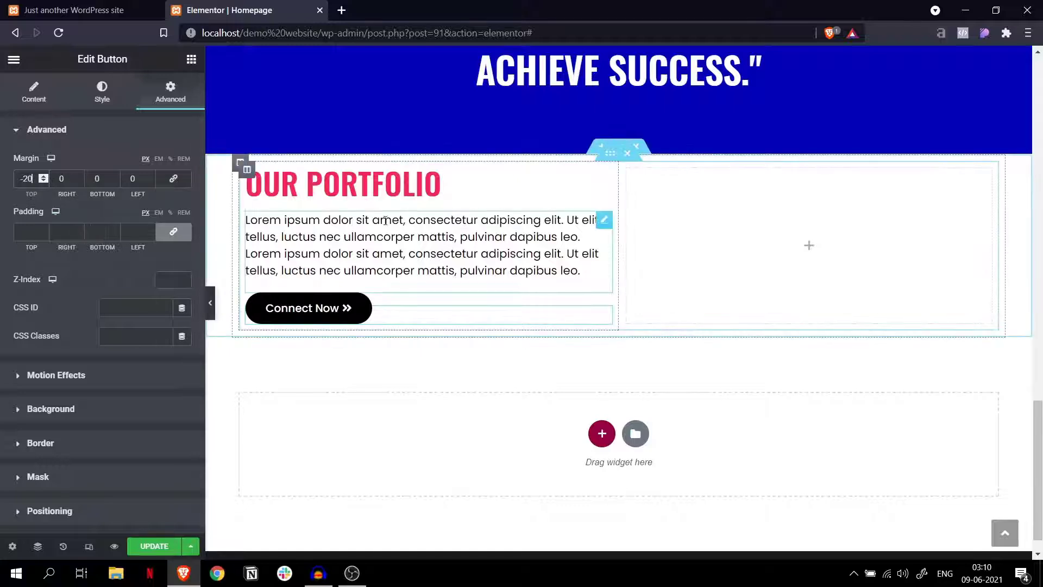
Place an Image widget in the empty right column and insert the desk laptop photo from the media library.
left_click(687, 242)
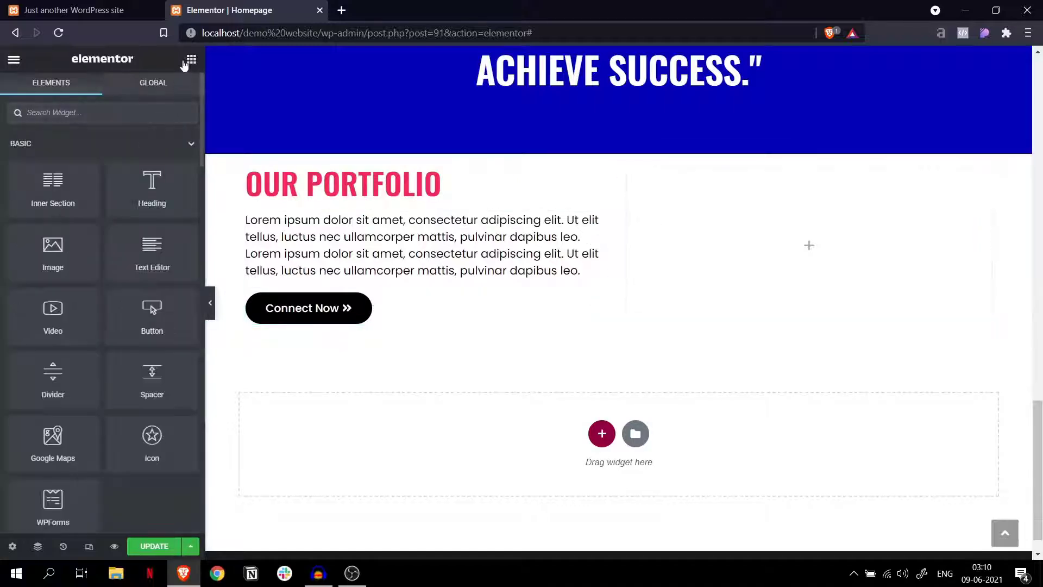
left_click_drag(40, 250, 791, 240)
left_click(175, 205)
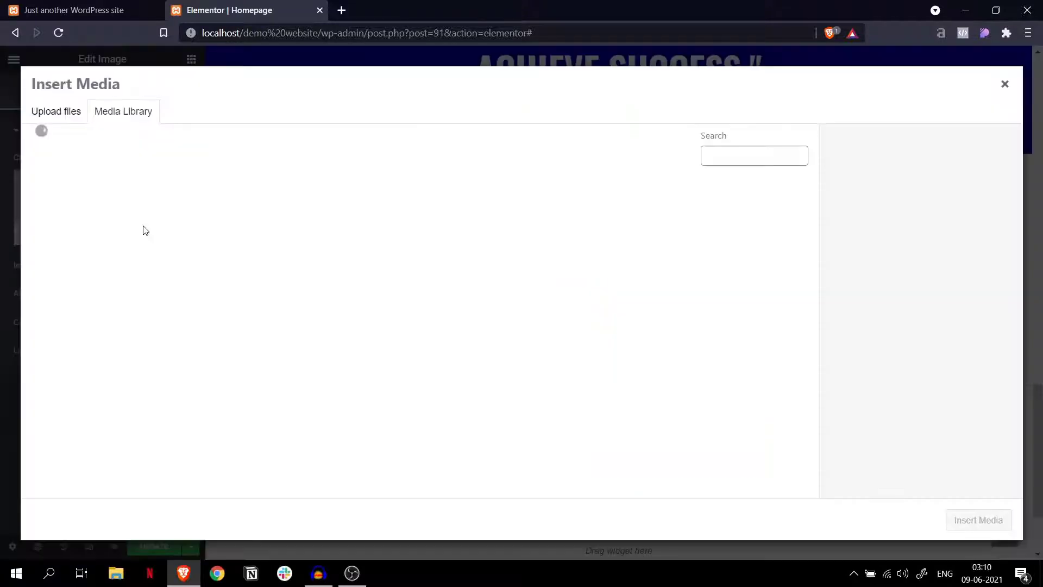
left_click(145, 309)
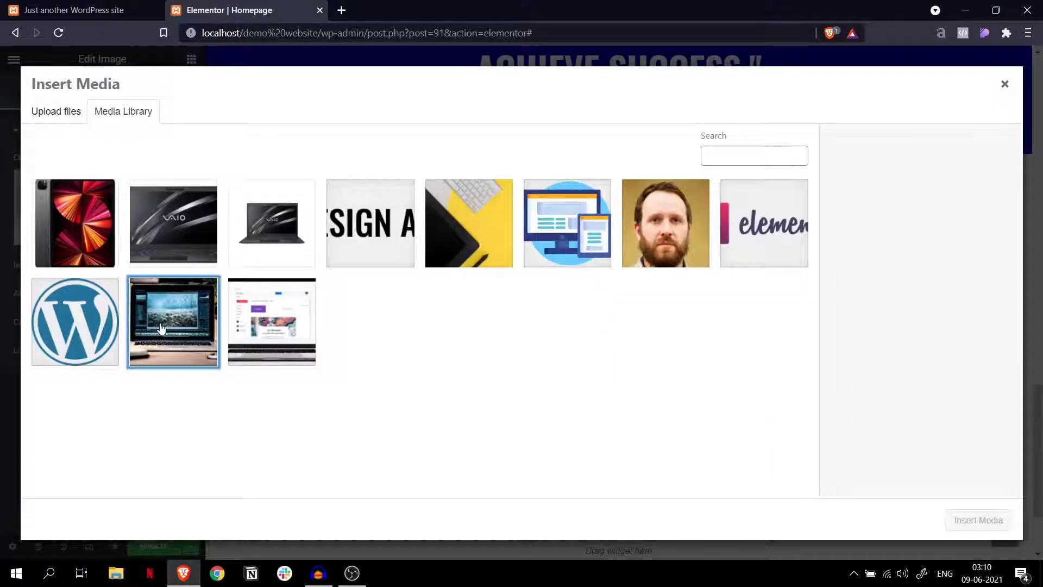
left_click(958, 513)
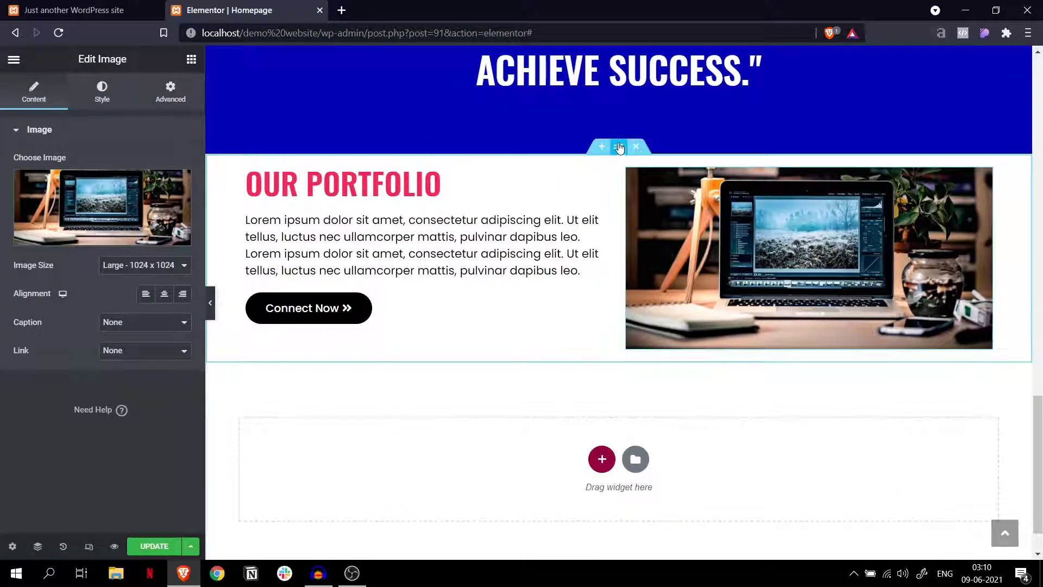
Set the portfolio section's height to Min Height at 400 px and preview the page without the editing panel.
left_click(619, 146)
left_click(145, 247)
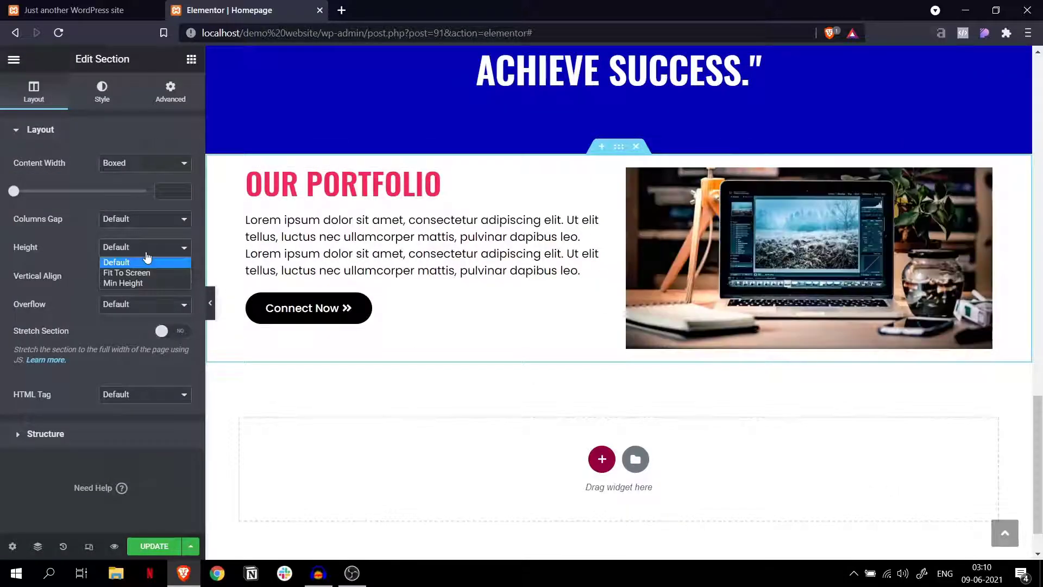
left_click(129, 283)
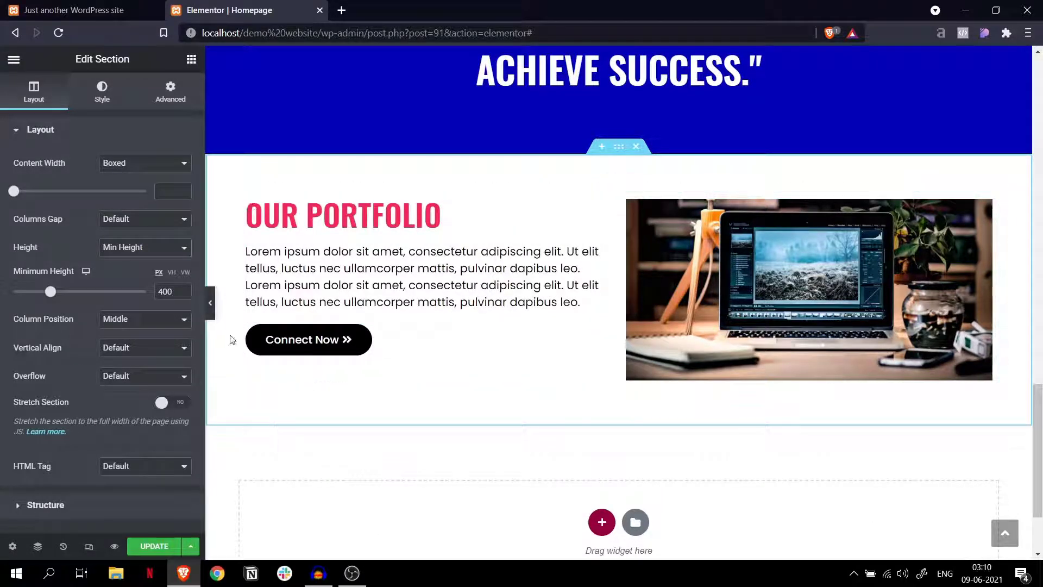
left_click(209, 304)
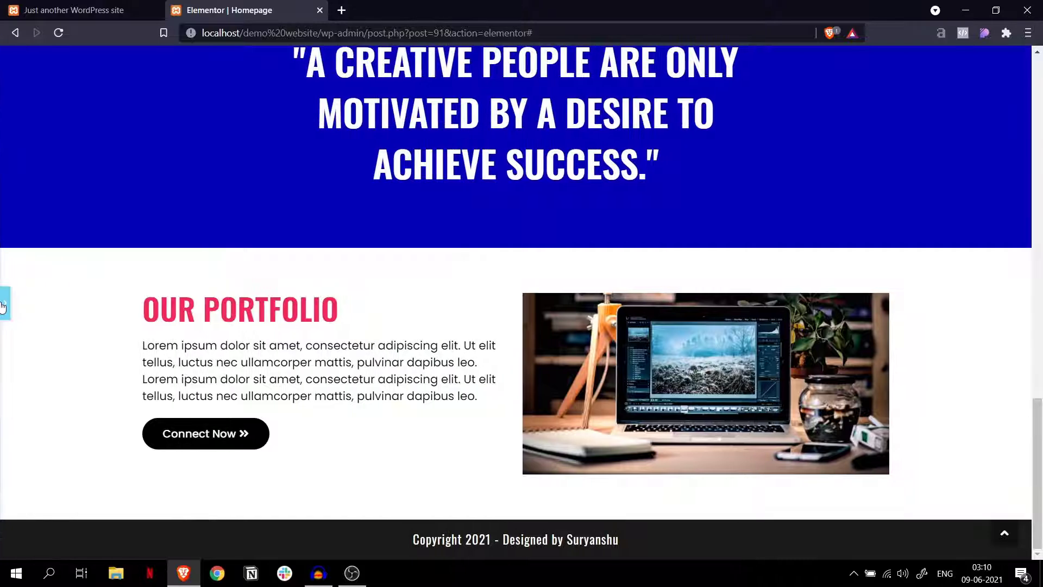
left_click(7, 303)
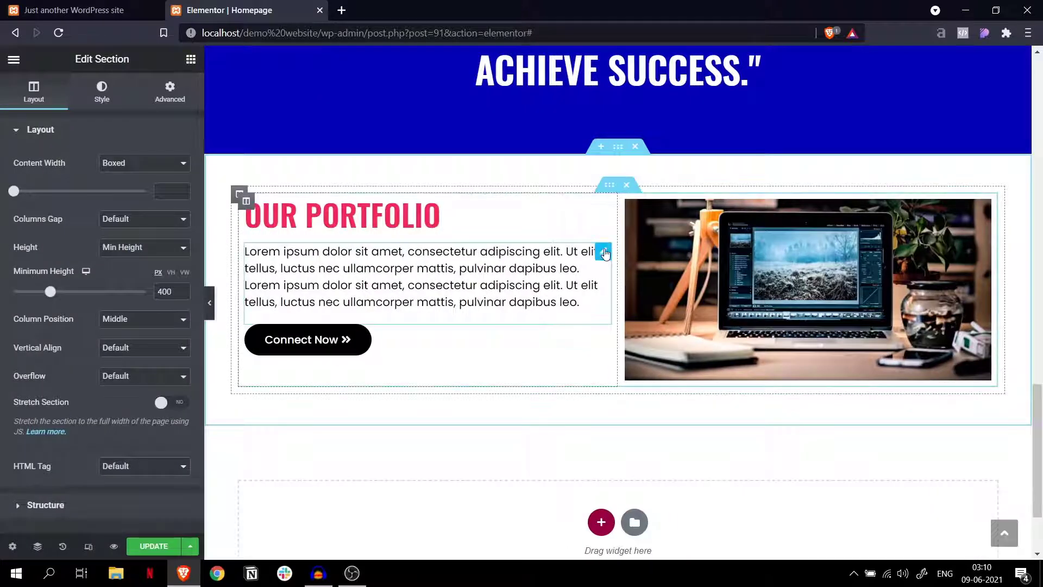
Give the portfolio paragraph a right padding of 40 px, leaving its other padding sides at 0.
left_click(603, 252)
left_click(170, 92)
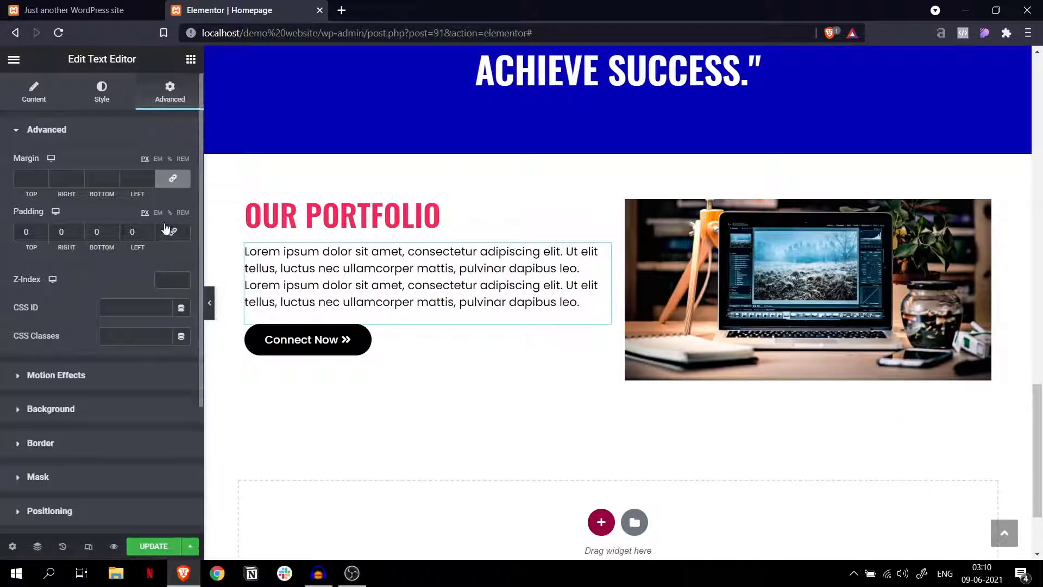
left_click(51, 231)
type("4")
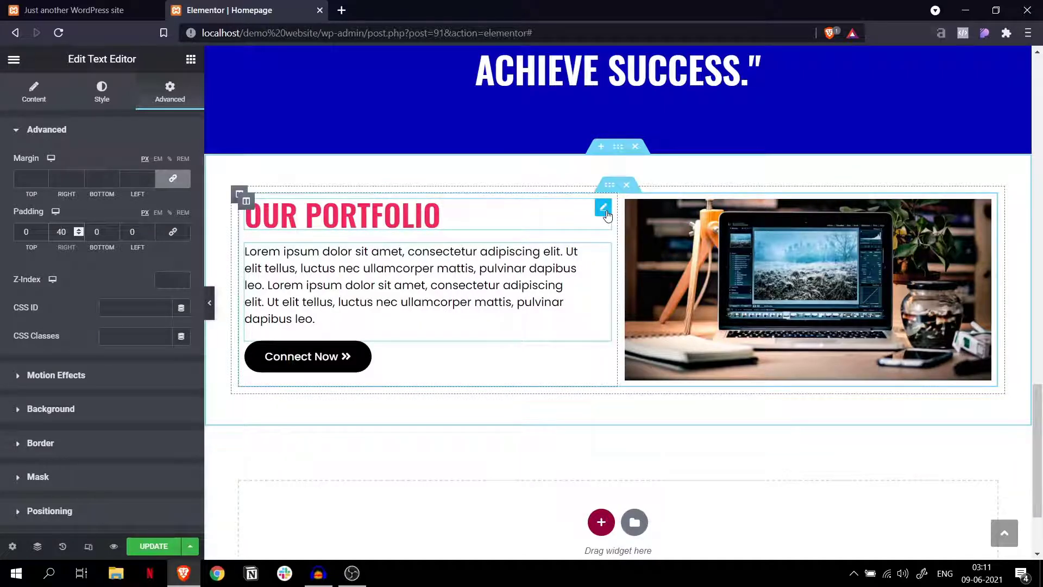
left_click_drag(607, 215, 614, 174)
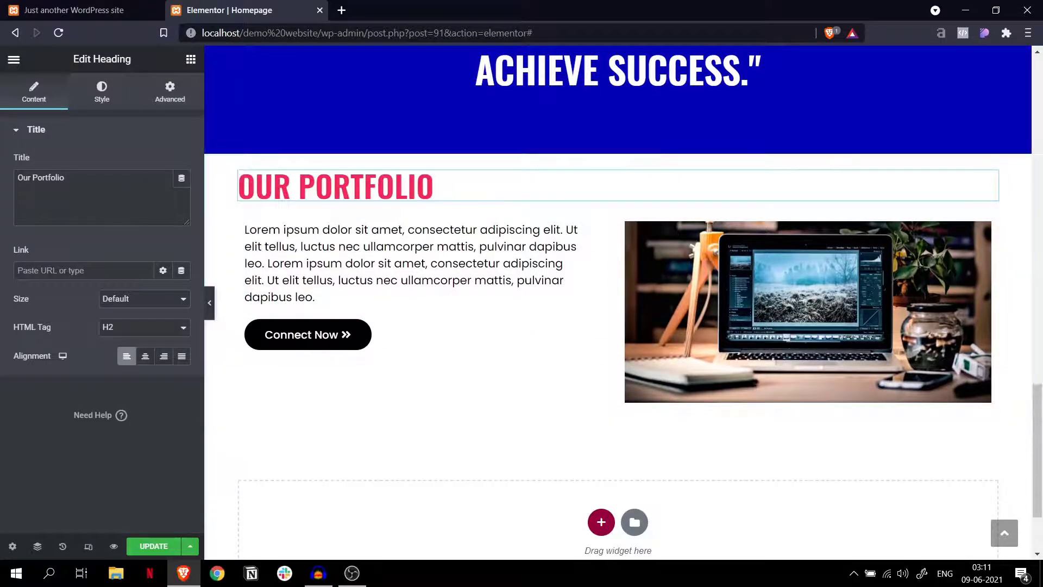
left_click(147, 351)
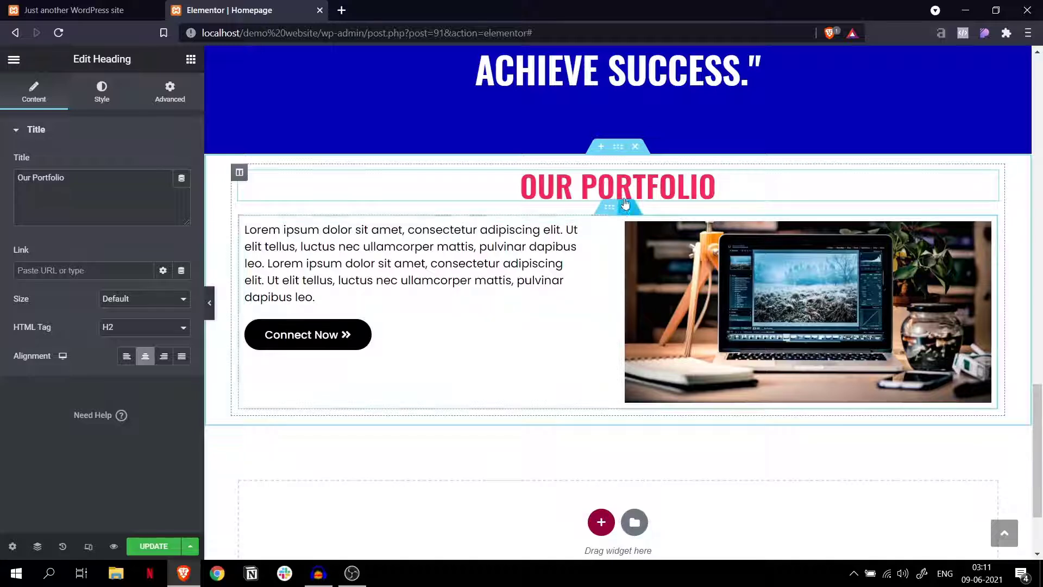
left_click_drag(992, 182, 312, 211)
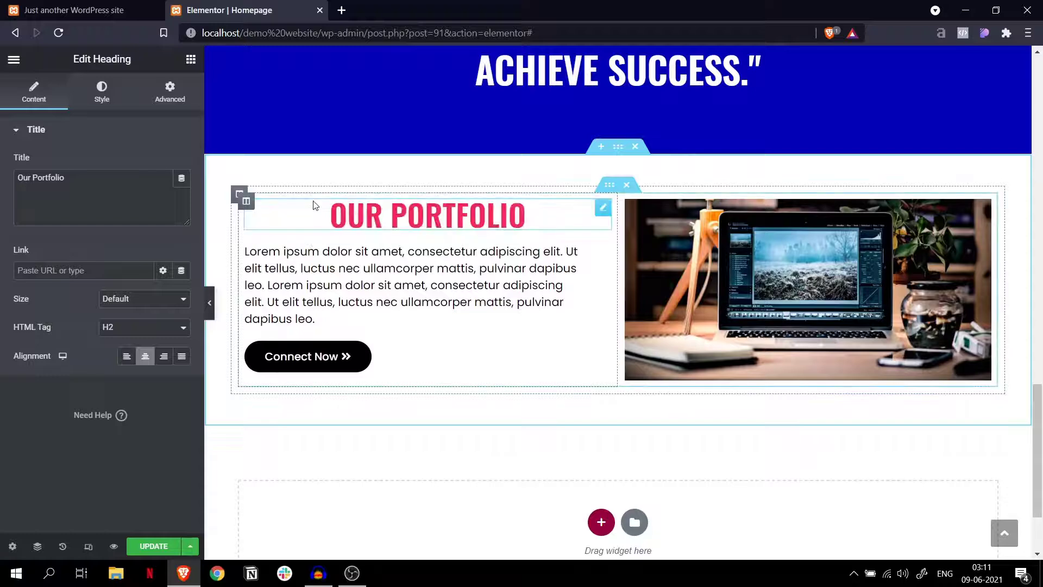
left_click(126, 356)
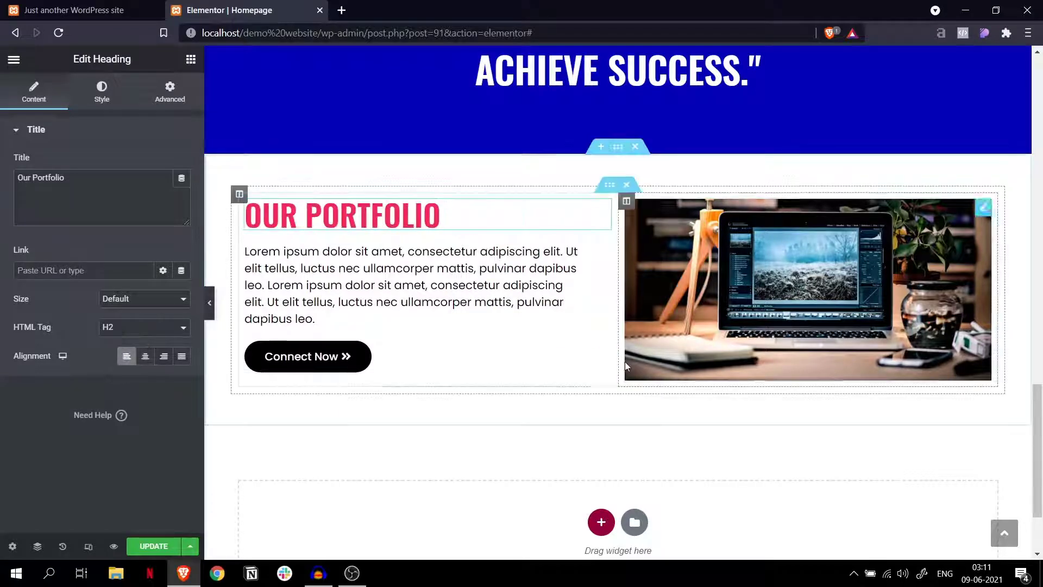
Check which section follows the portfolio on the reference site and add a new single-column section below the portfolio section.
scroll(625, 361, "down", 1)
left_click(163, 10)
scroll(567, 396, "down", 5)
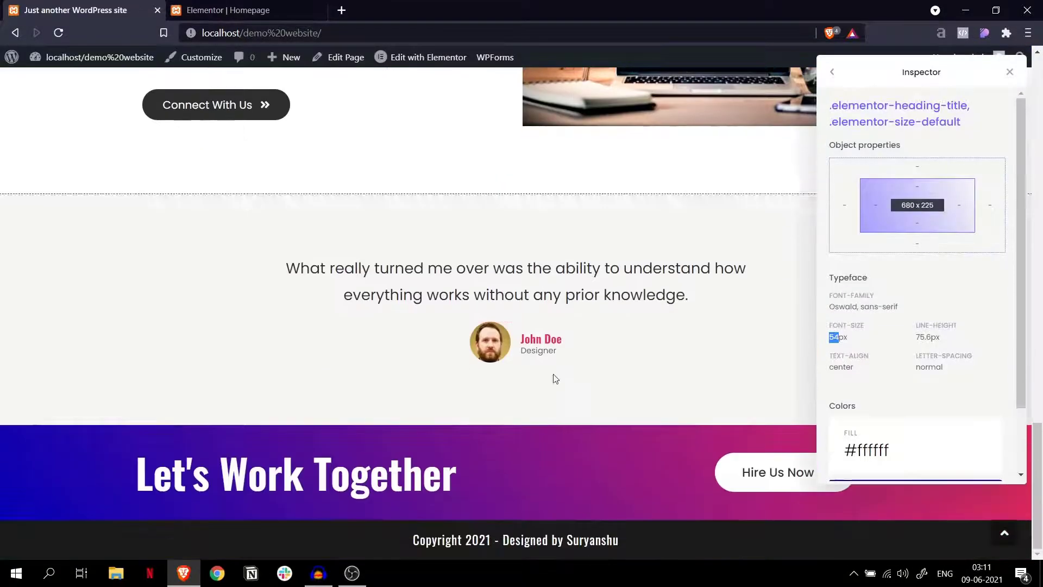
left_click(271, 14)
scroll(625, 402, "down", 1)
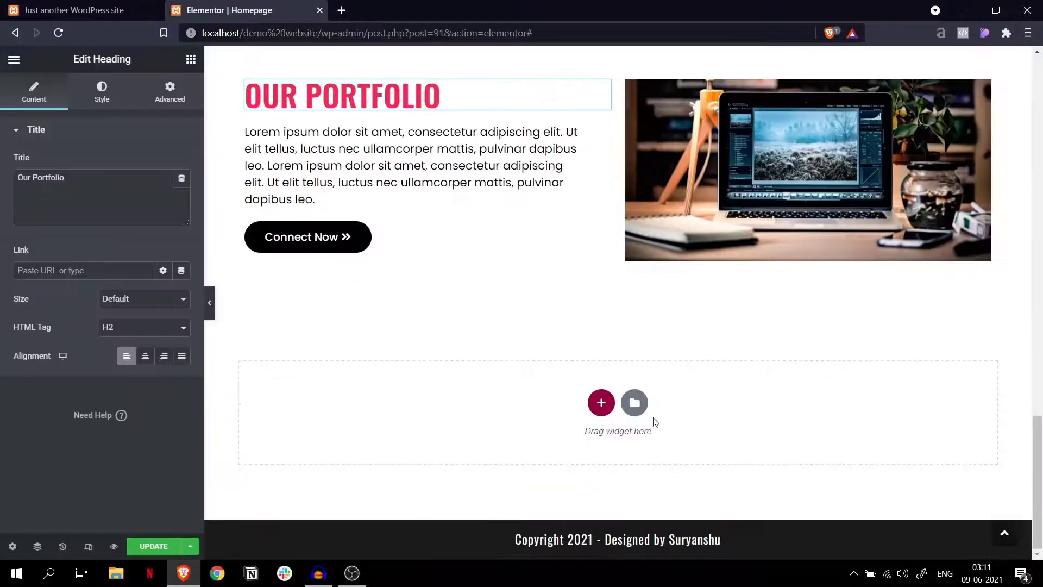
left_click(601, 401)
left_click(418, 440)
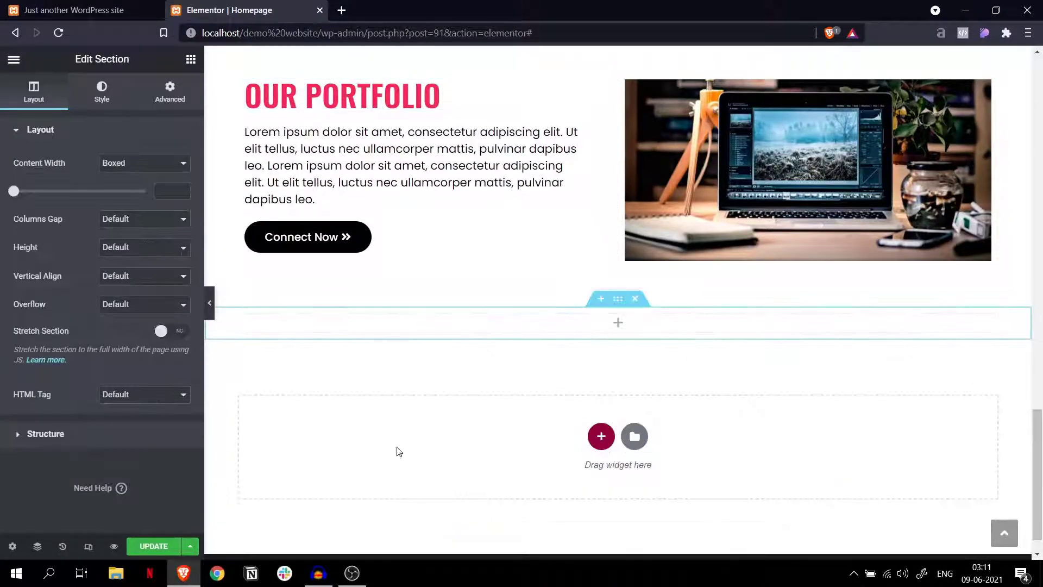
Copy the testimonial section's background colour from the reference site and apply #f6f6f6 as the new section's classic background.
left_click(76, 10)
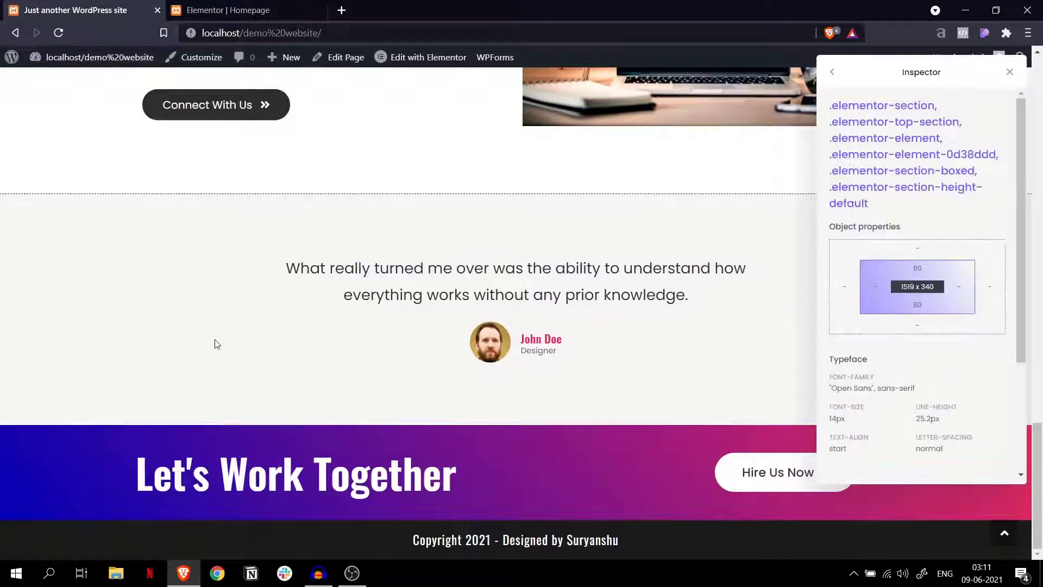
scroll(997, 366, "down", 3)
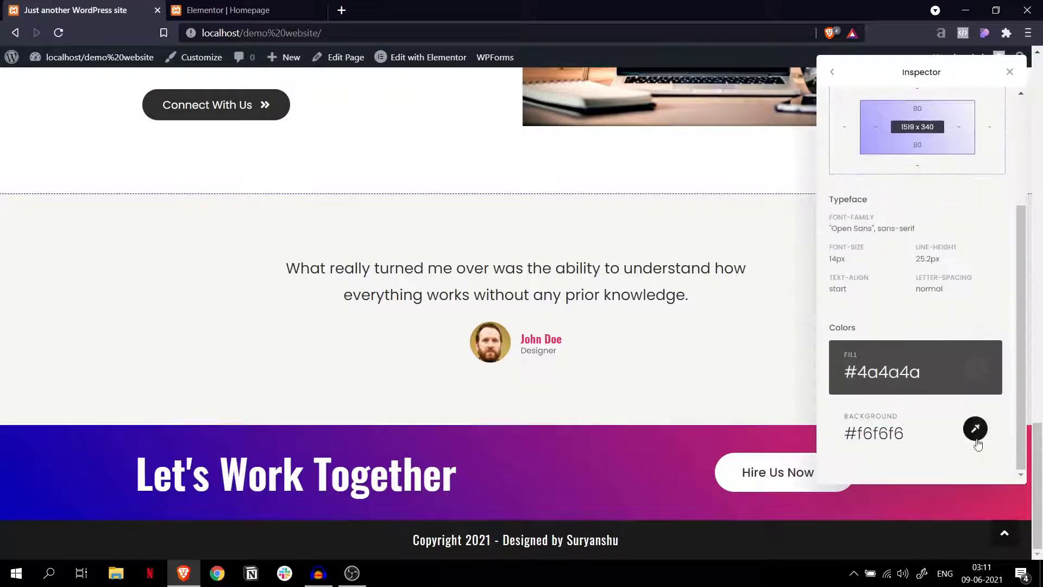
left_click(976, 430)
key("ctrl+Tab")
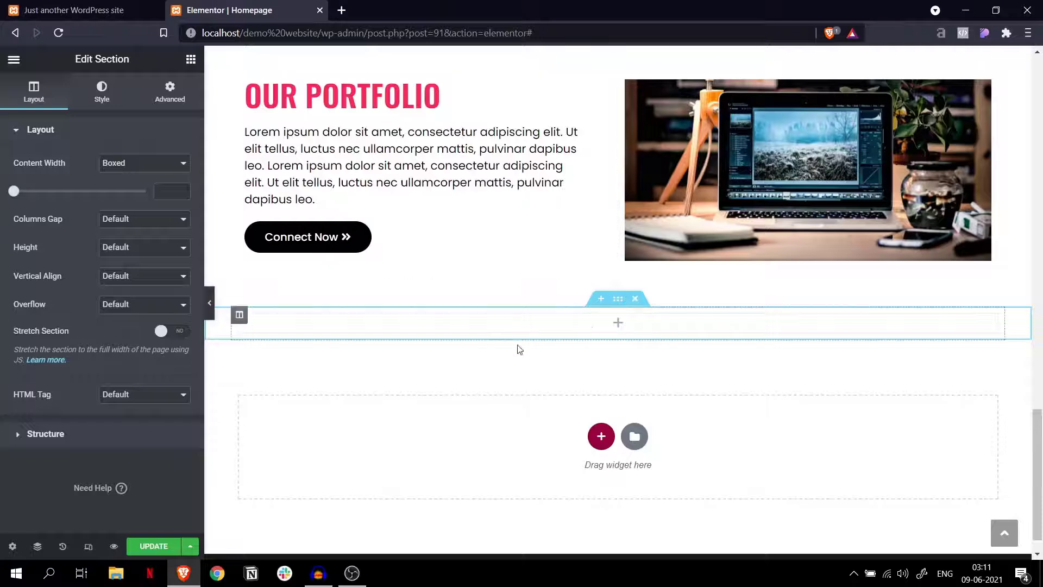
left_click(102, 93)
left_click(127, 192)
left_click(182, 219)
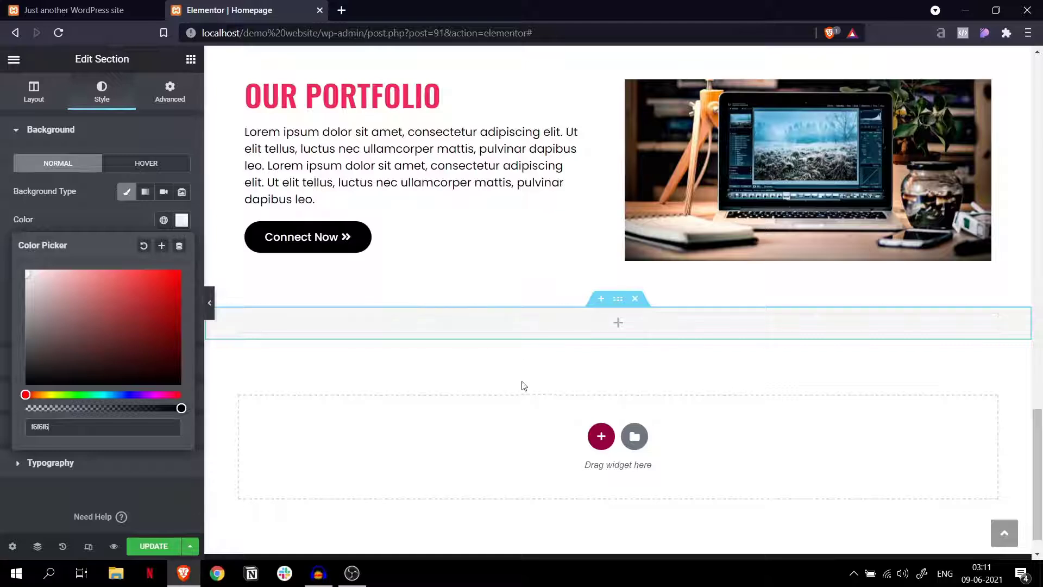
Search the widgets for "test" and place a Testimonial widget in the new grey section.
left_click(15, 60)
left_click(191, 60)
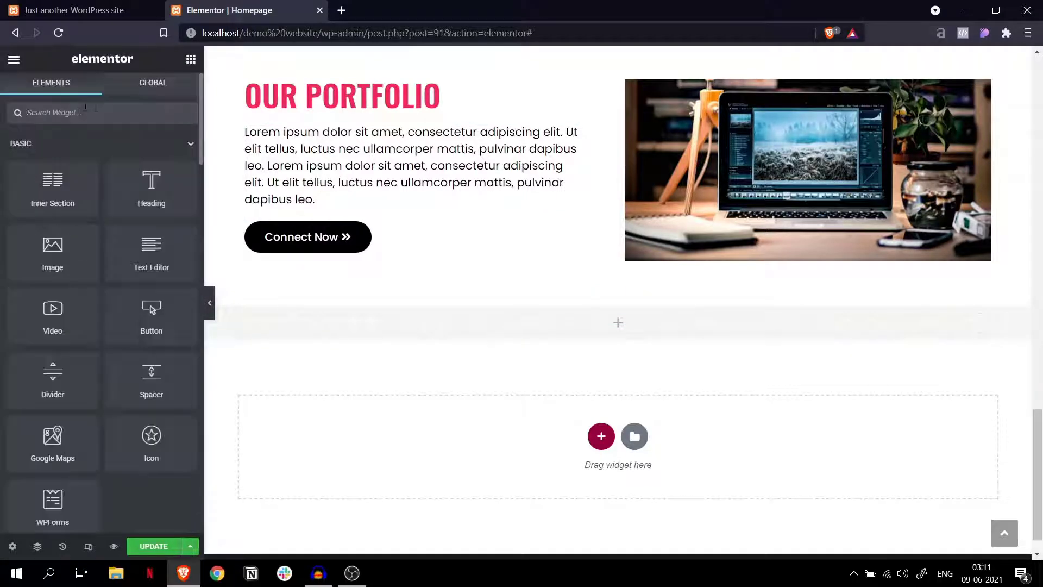
type("test")
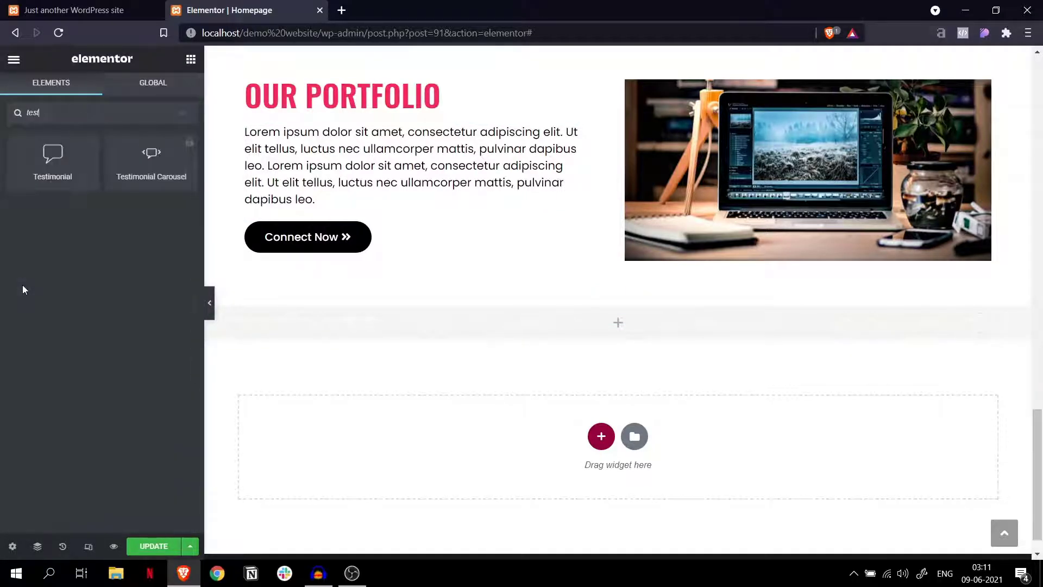
left_click_drag(52, 158, 560, 325)
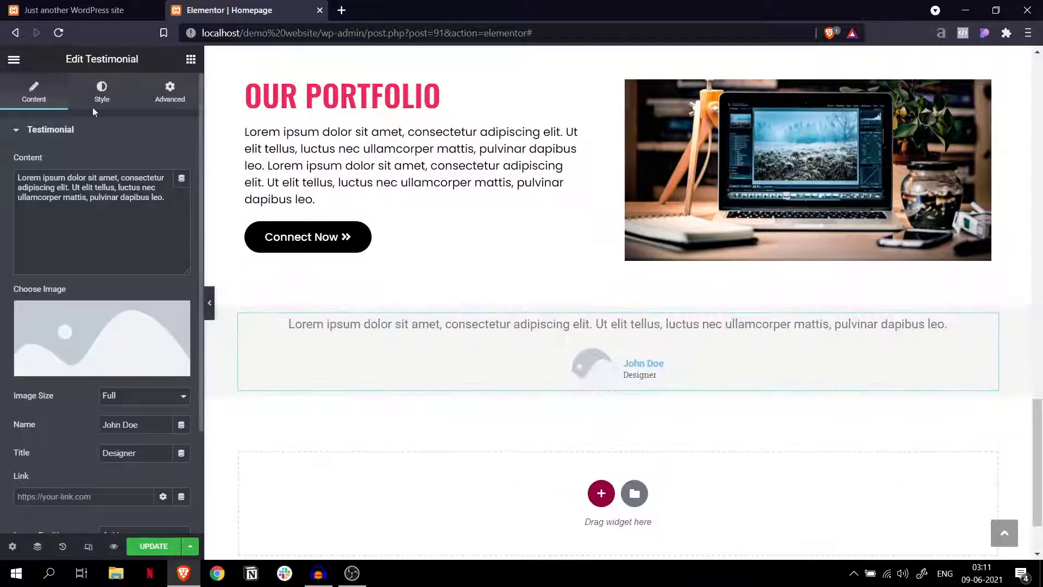
Style the testimonial's content text in black with the Poppins font family.
left_click(102, 91)
left_click(182, 163)
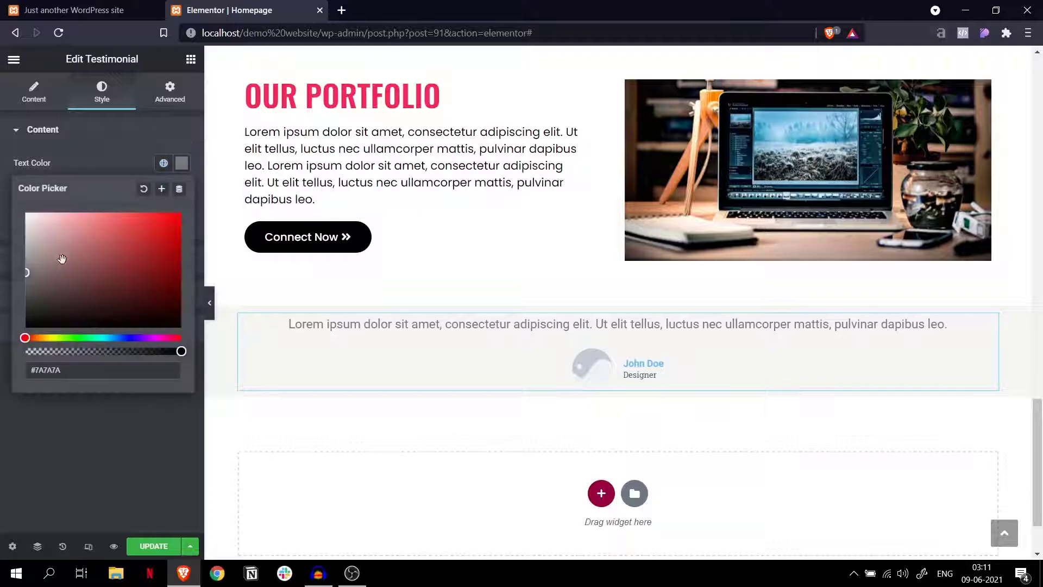
left_click_drag(63, 261, 15, 340)
left_click(92, 163)
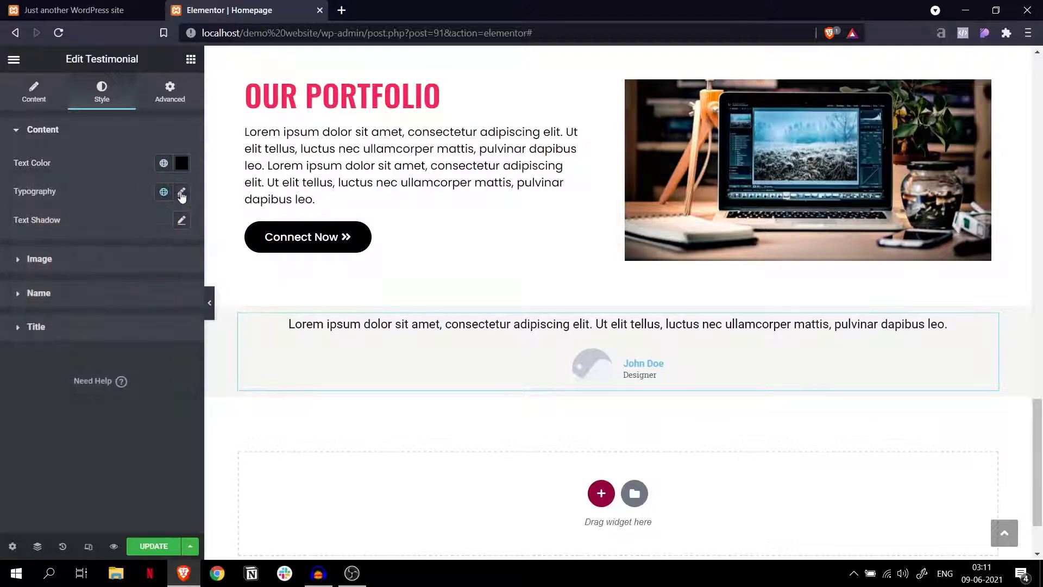
left_click(182, 193)
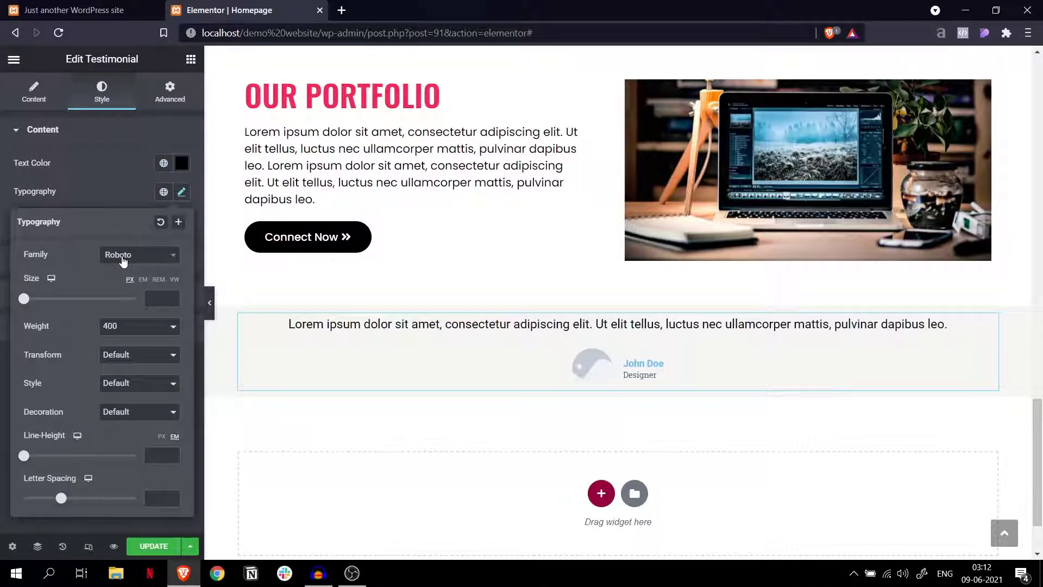
left_click(123, 255)
type("popp")
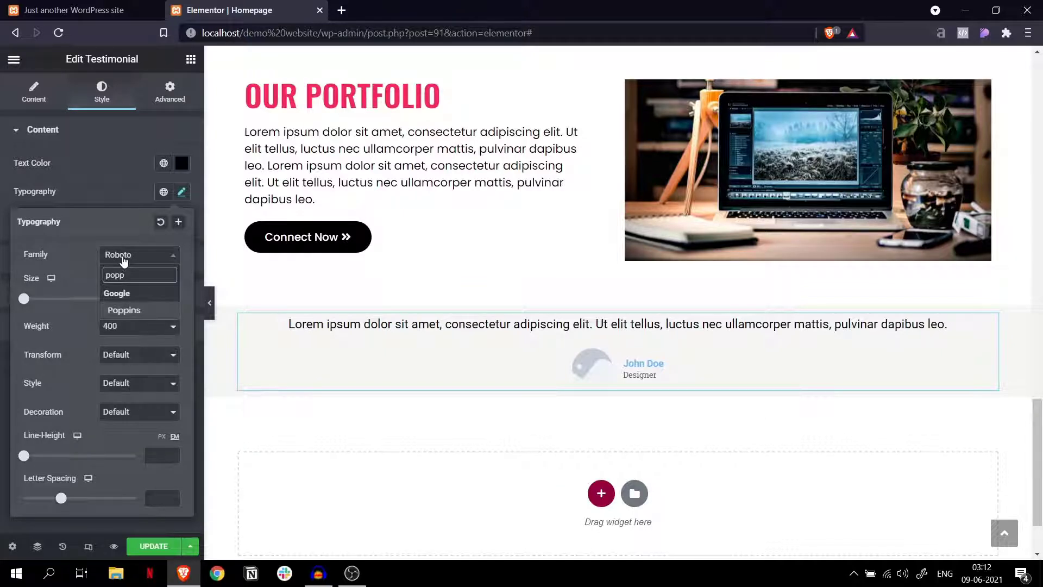
key("Return")
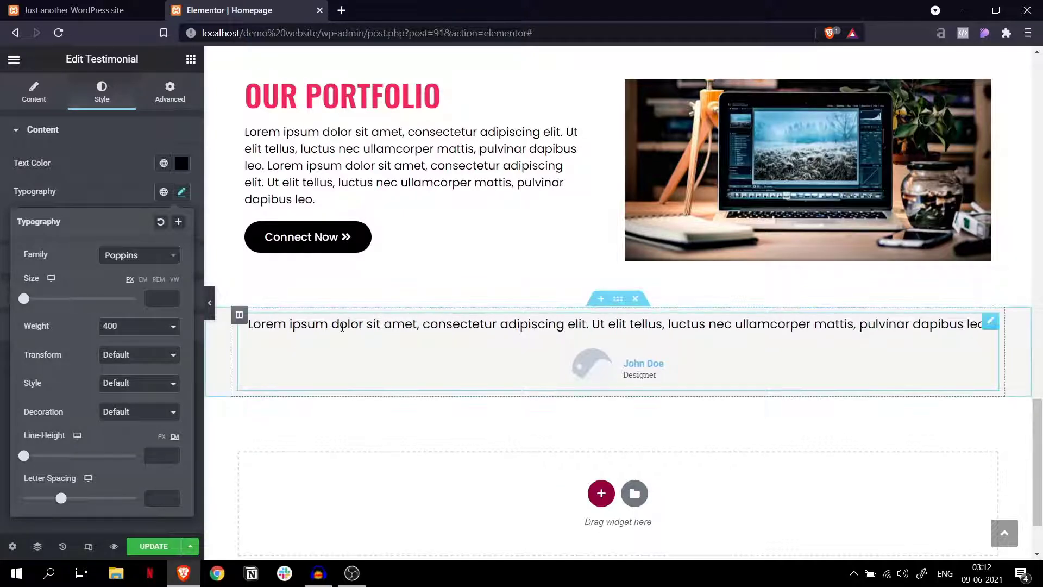
left_click_drag(343, 326, 388, 326)
left_click(420, 337)
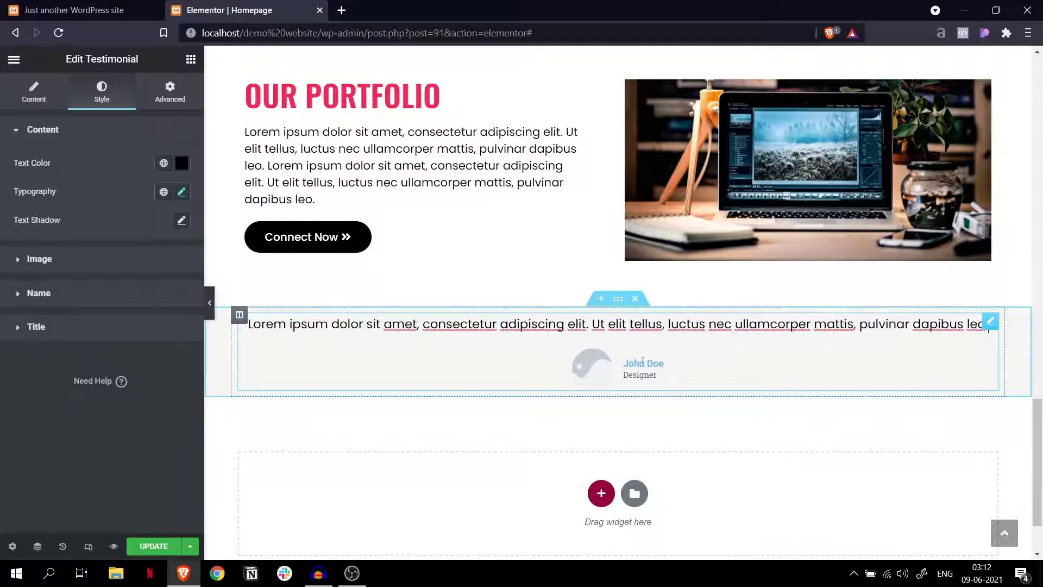
Insert the bearded man's portrait from the media library as the testimonial image.
left_click(66, 261)
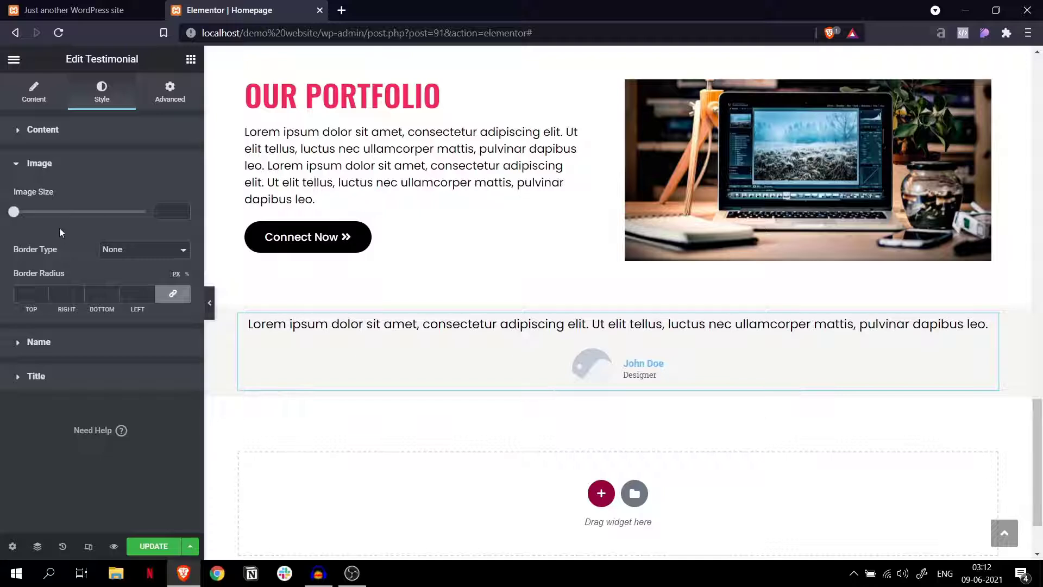
left_click(42, 95)
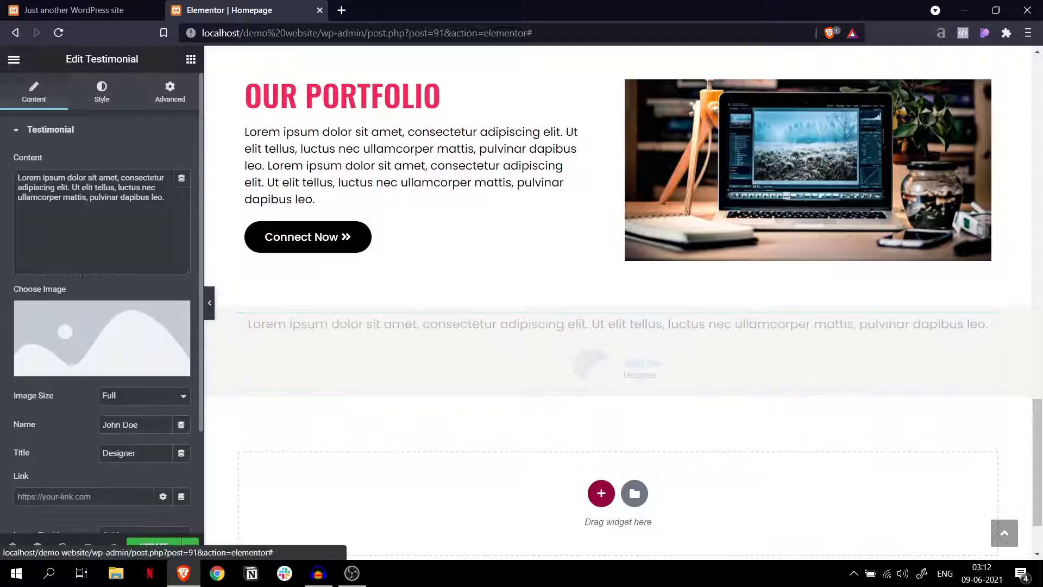
left_click(85, 325)
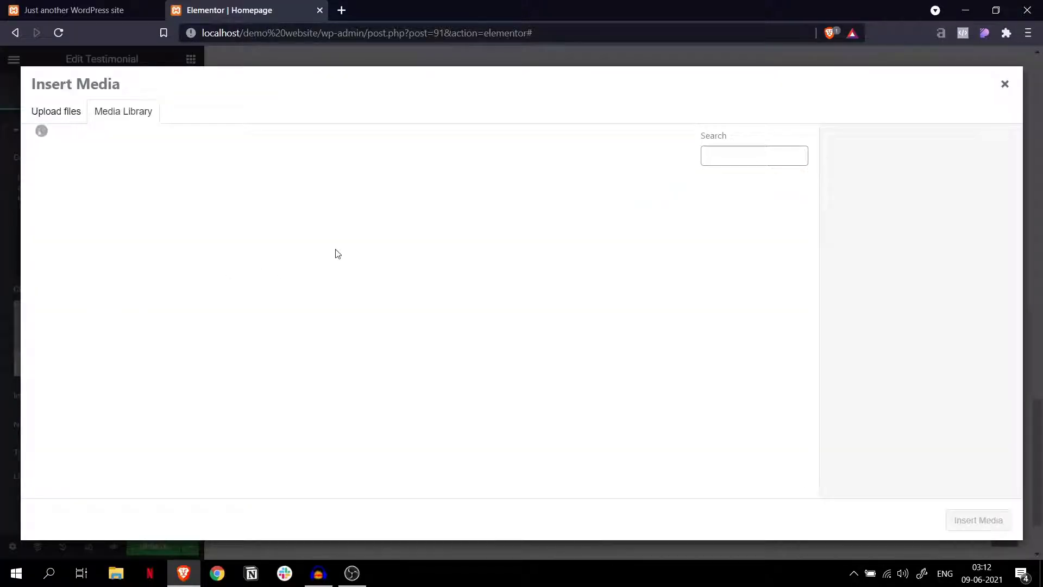
left_click(668, 231)
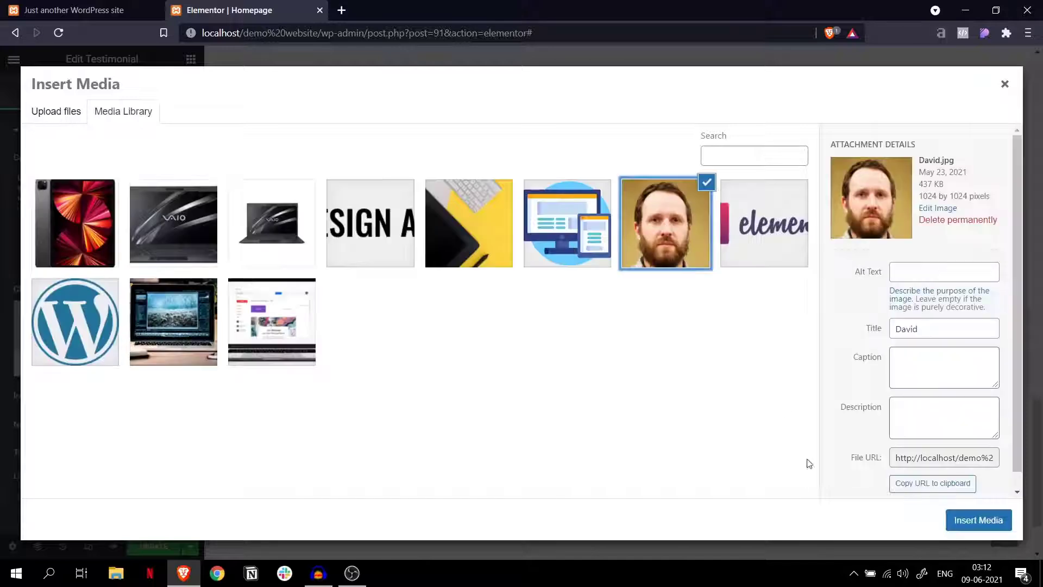
left_click(979, 519)
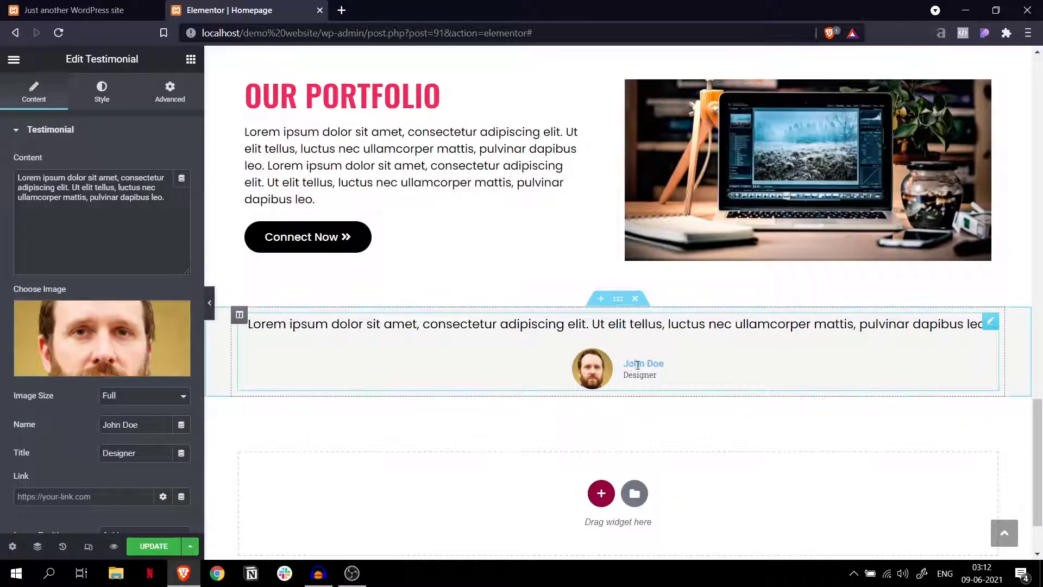
Copy the text colour #F2295B from the Our Portfolio heading and apply it to the testimonial's name.
left_click(102, 91)
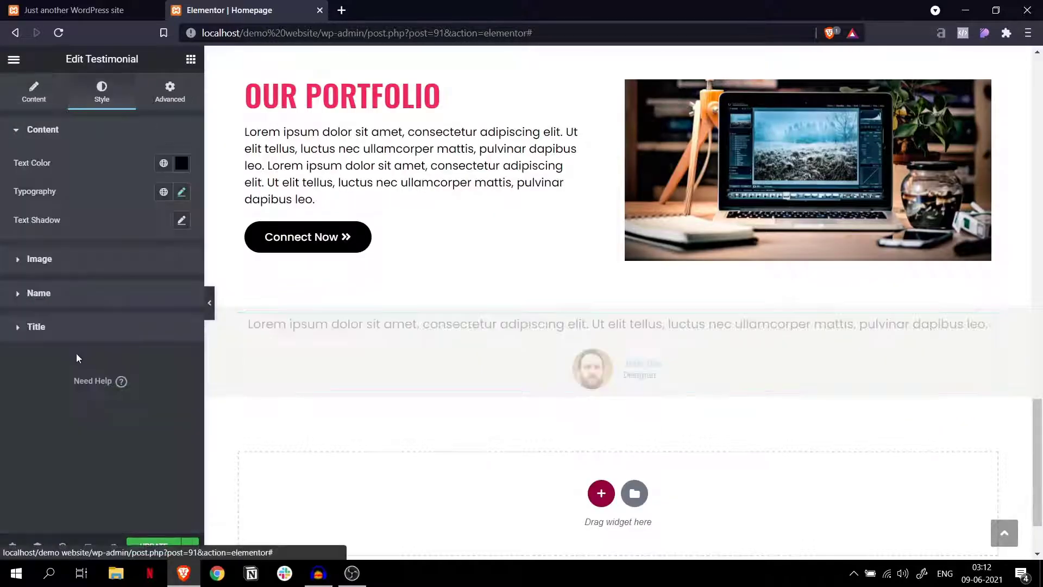
left_click(39, 294)
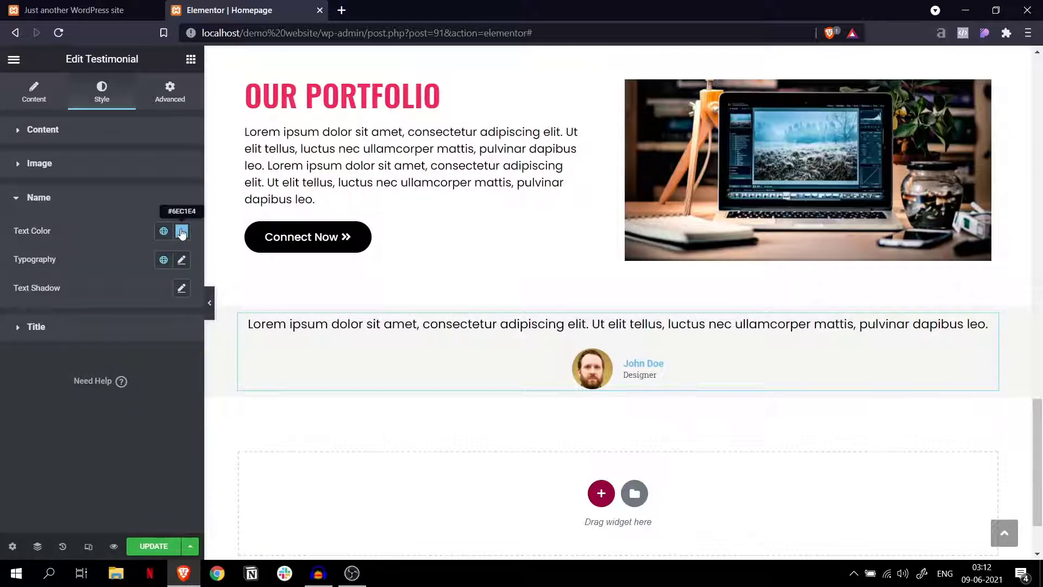
left_click(338, 90)
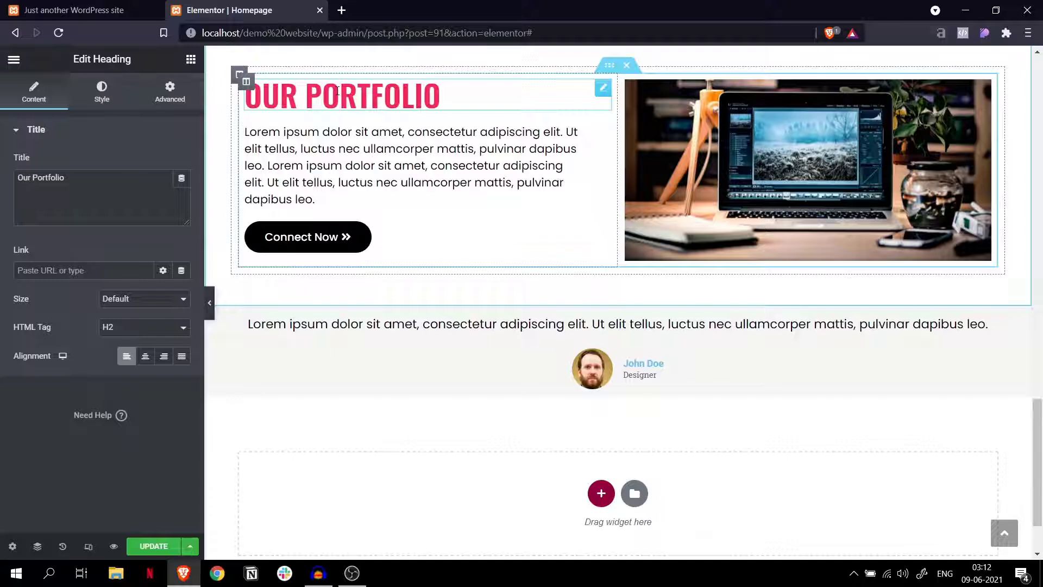
left_click(101, 92)
left_click(182, 163)
key("ctrl+c")
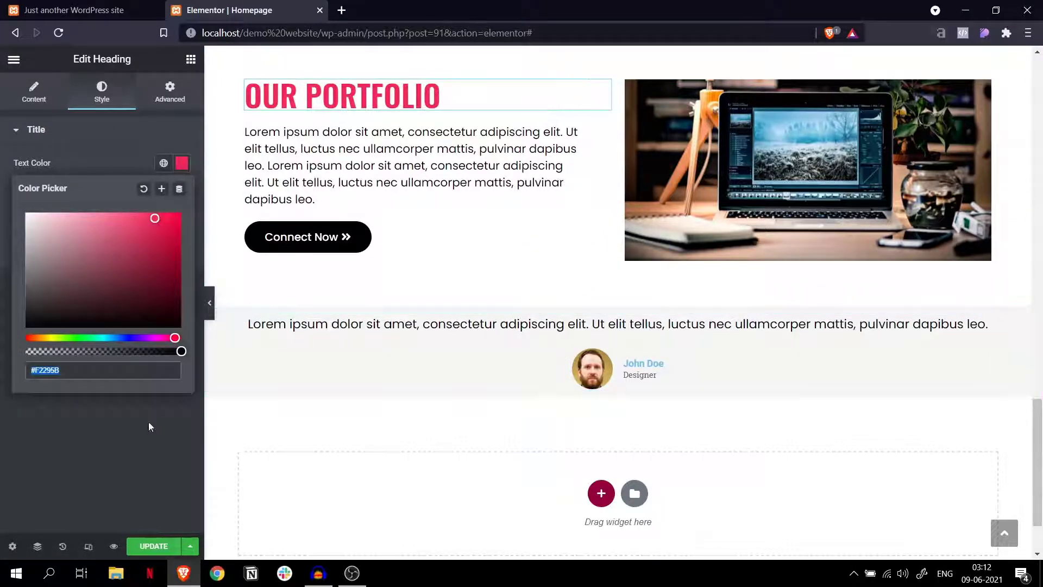
left_click(673, 372)
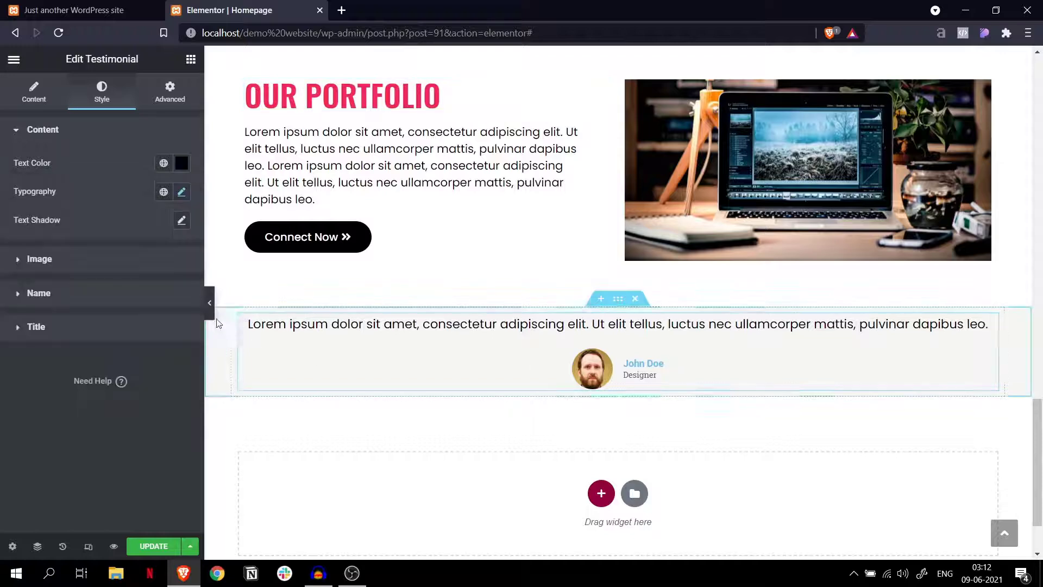
left_click(63, 294)
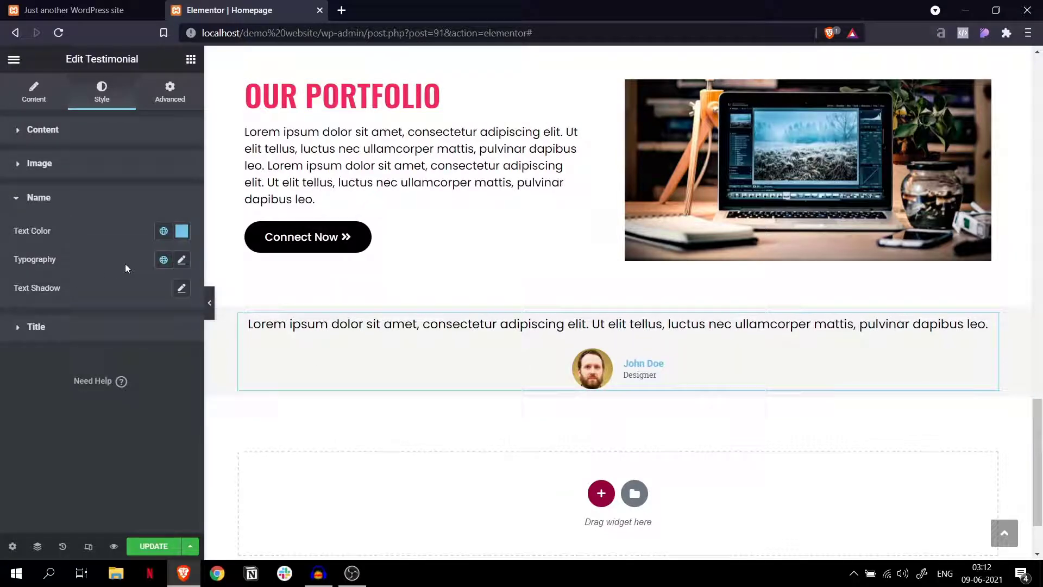
left_click(182, 232)
key("ctrl+v")
left_click(95, 235)
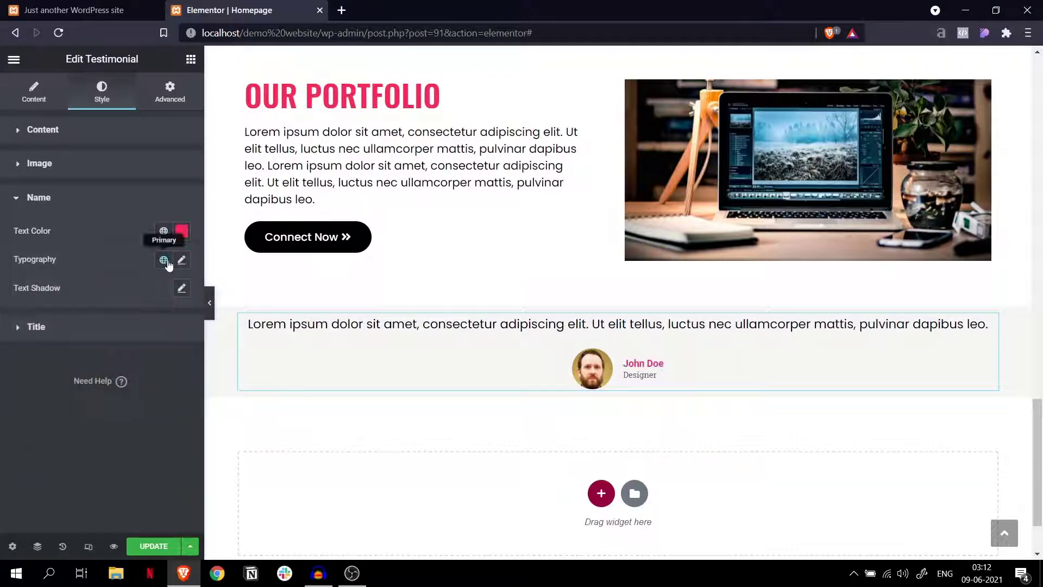
Set the font family of the testimonial's name to Oswald.
left_click(181, 260)
left_click(119, 324)
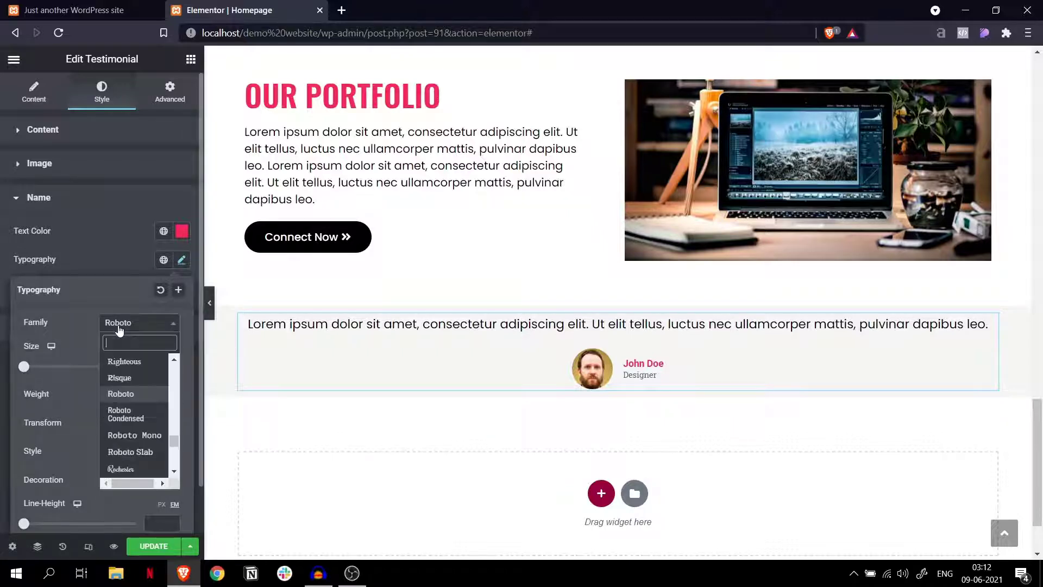
type("oswa")
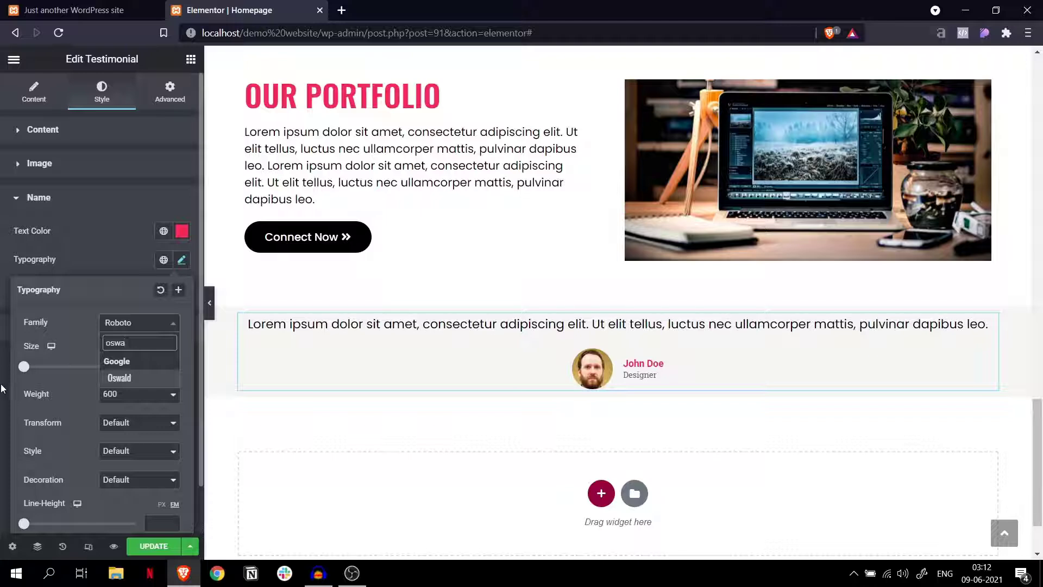
left_click(119, 378)
left_click(123, 260)
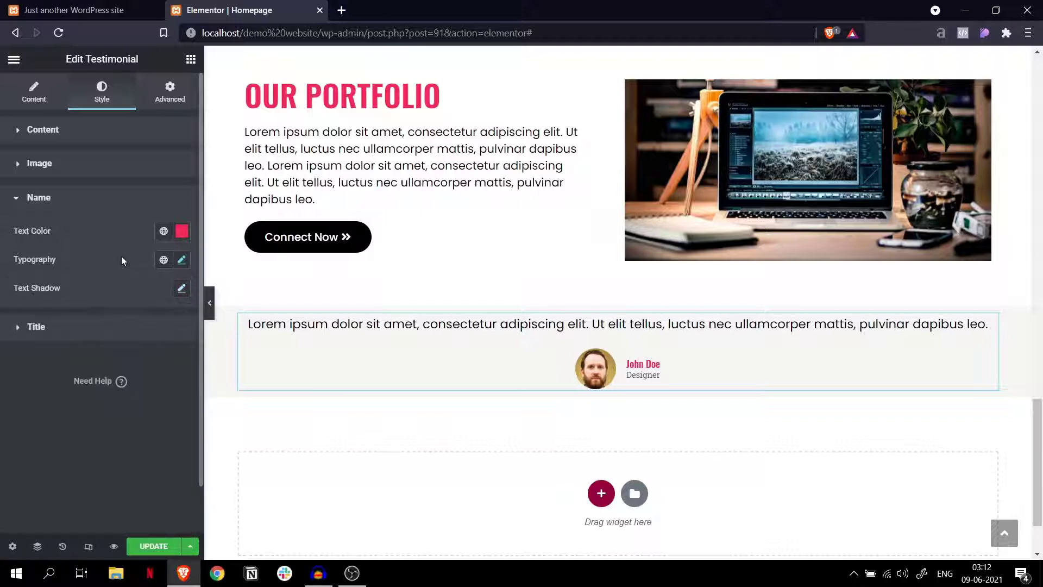
Set the font family of the testimonial's title text to Poppins.
left_click(103, 326)
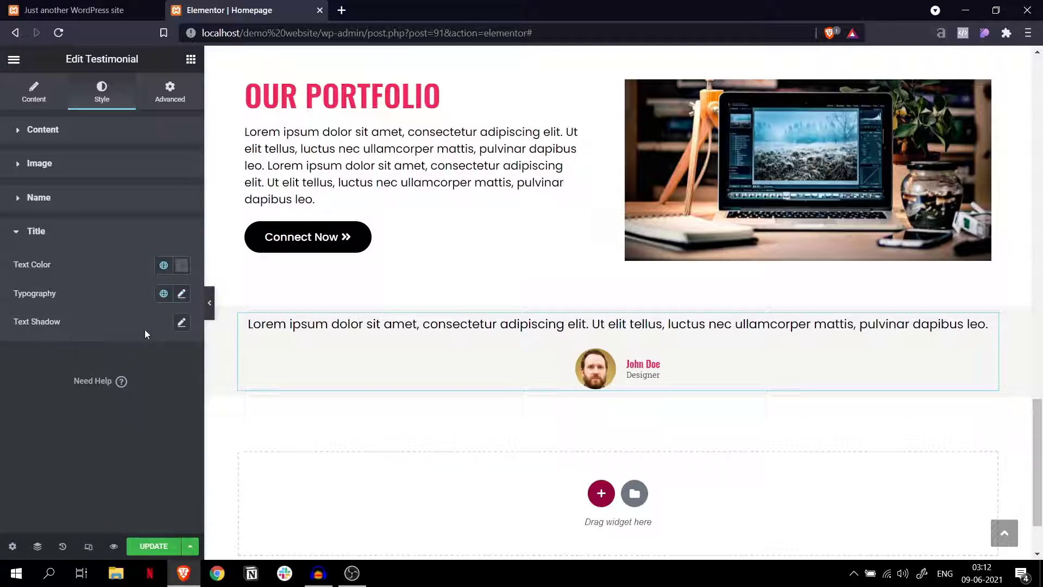
left_click(181, 295)
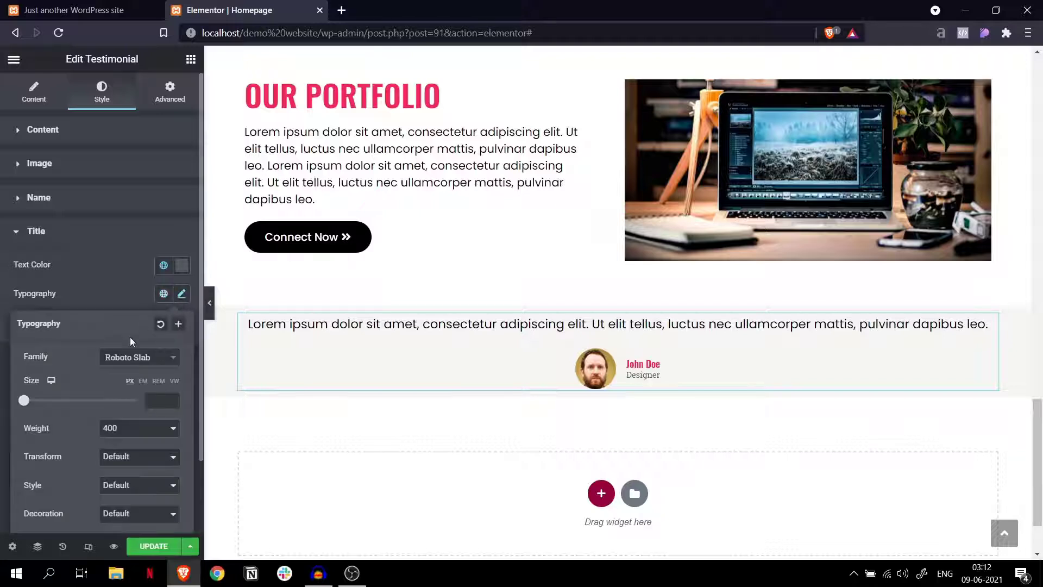
left_click(125, 361)
type("popp")
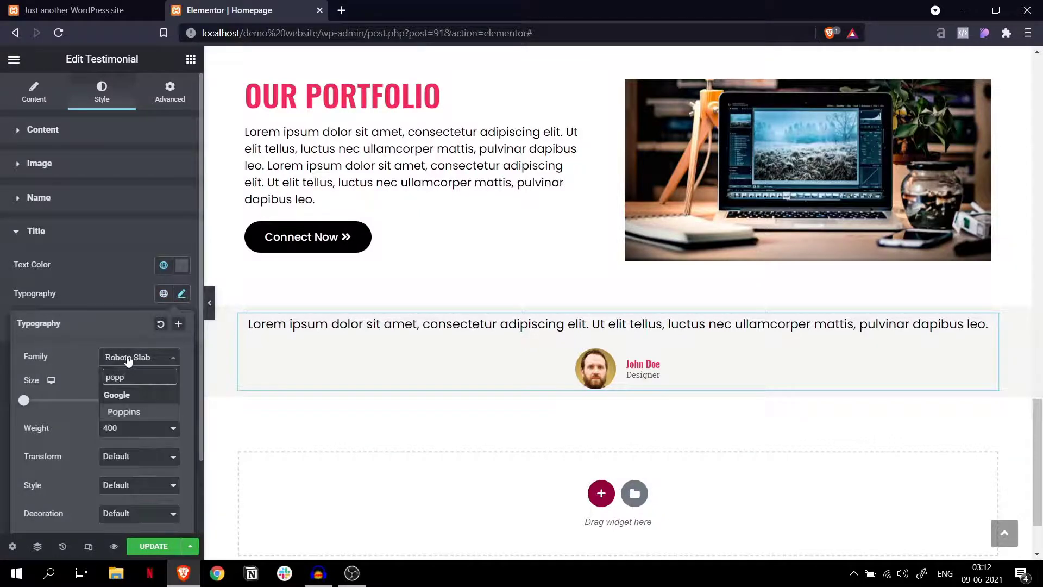
key("Return")
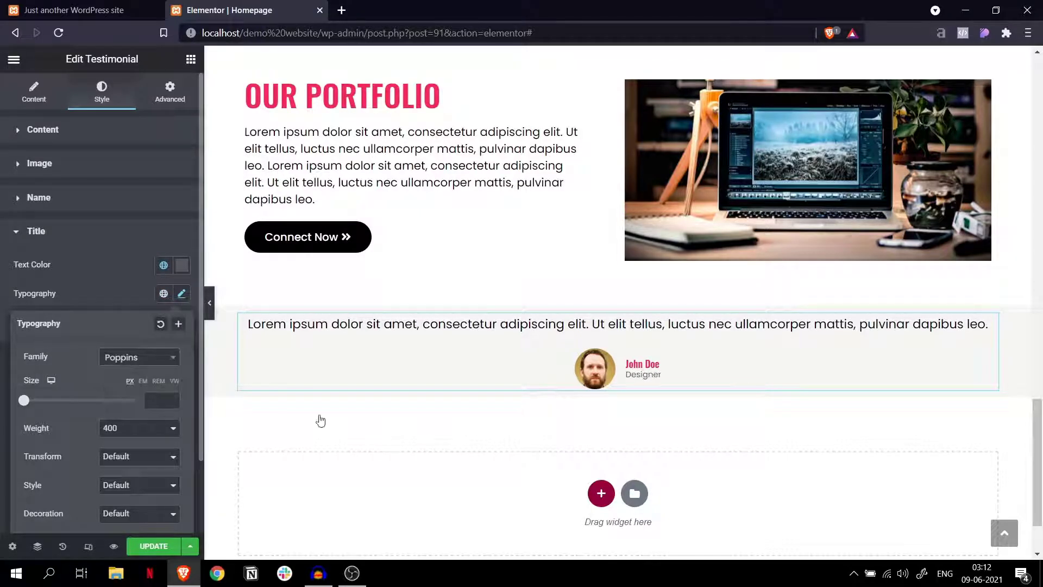
Switch the grey testimonial section's height to Min Height.
left_click(618, 298)
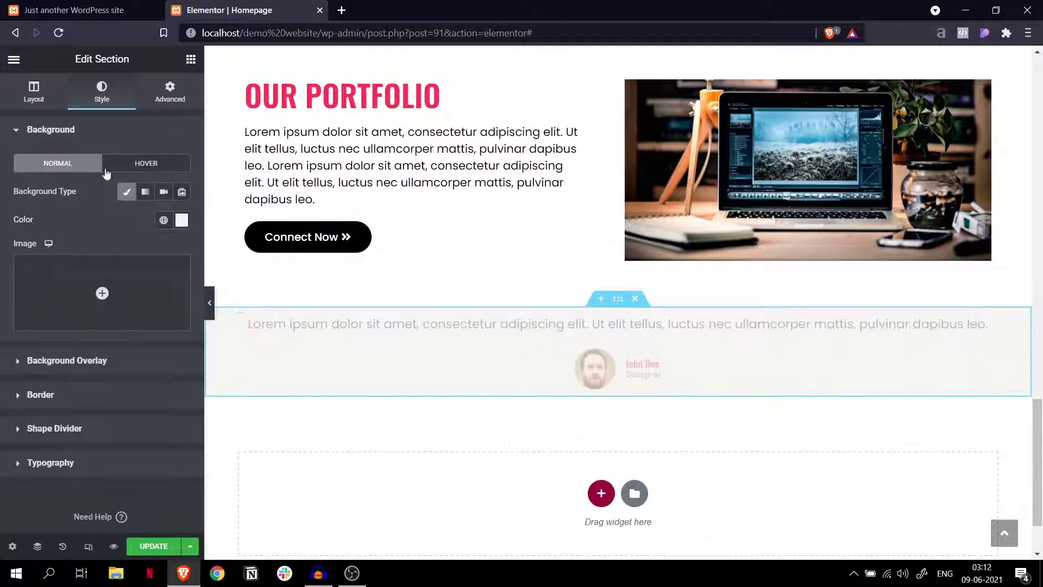
left_click(33, 91)
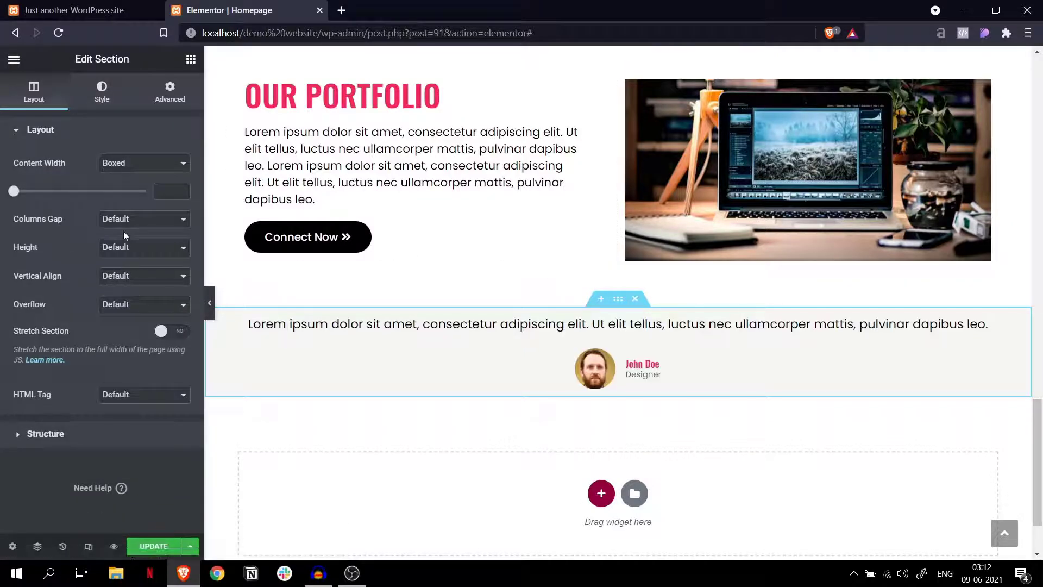
left_click(143, 248)
left_click(129, 283)
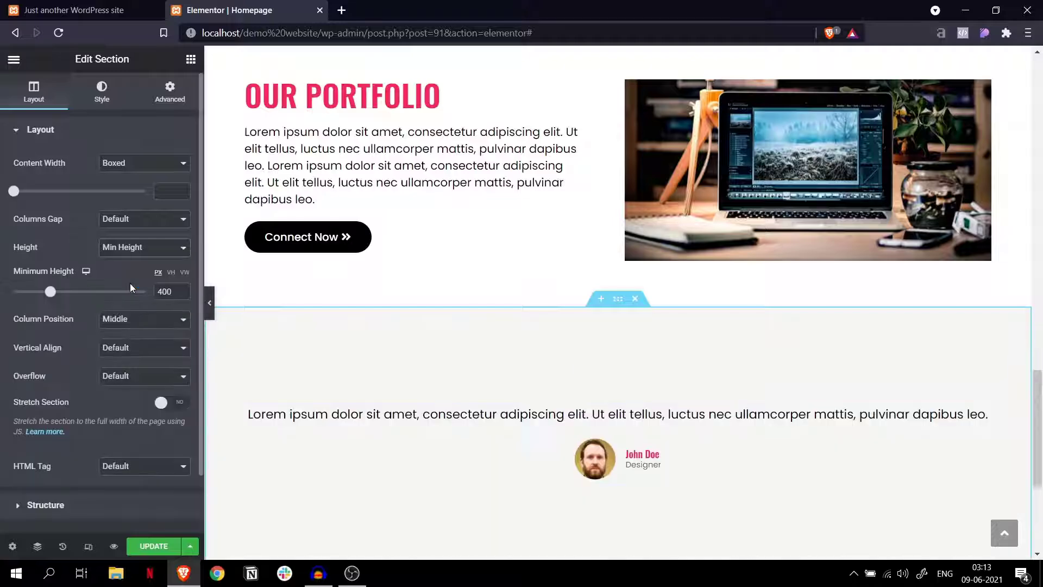
scroll(615, 344, "down", 3)
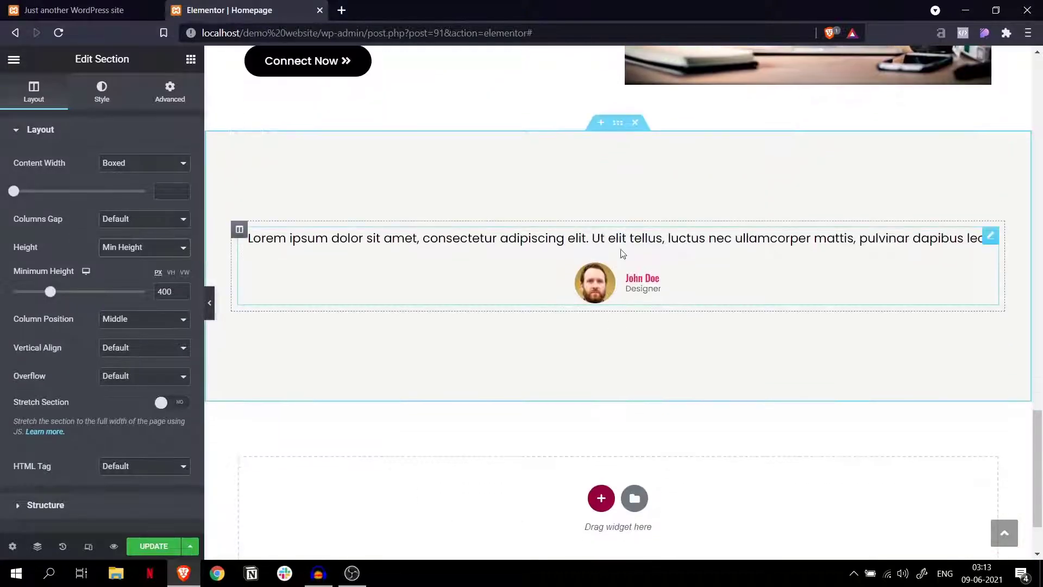
Narrow the testimonial section's boxed content width to about 574 and compare it with the reference site's testimonial.
left_click_drag(15, 190, 25, 191)
left_click(76, 10)
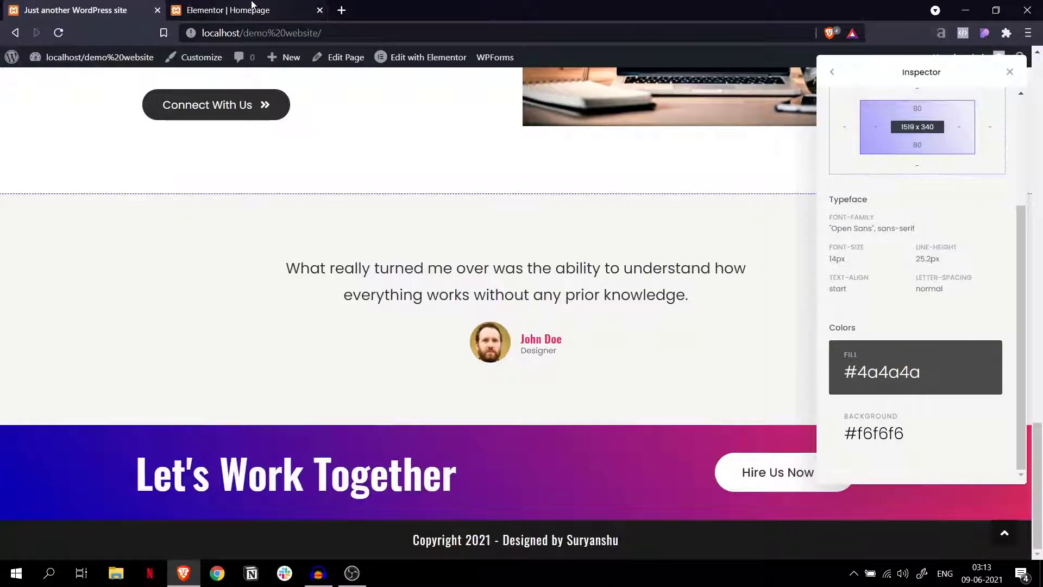
left_click(253, 6)
left_click(76, 10)
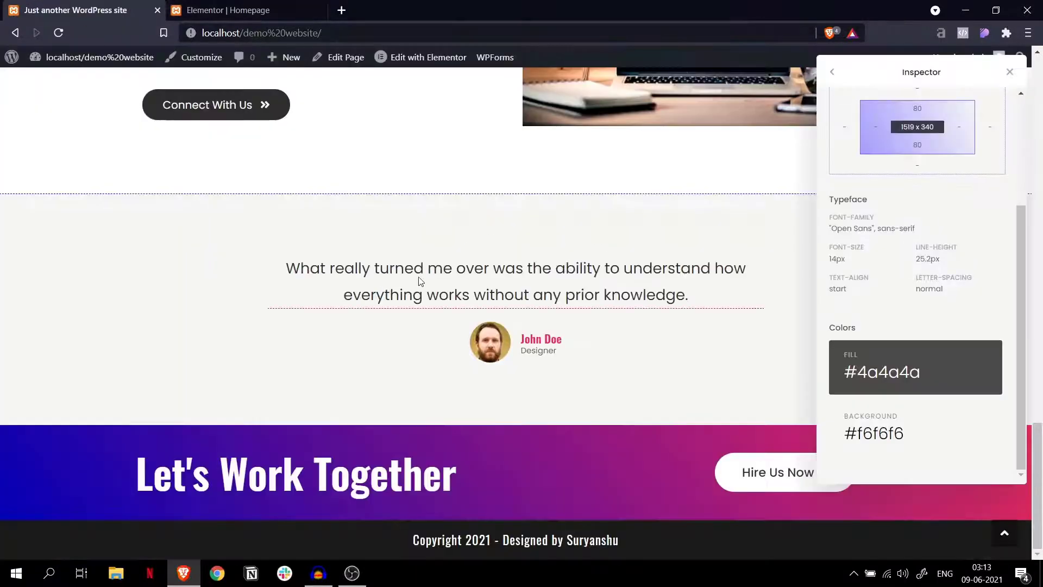
left_click(286, 7)
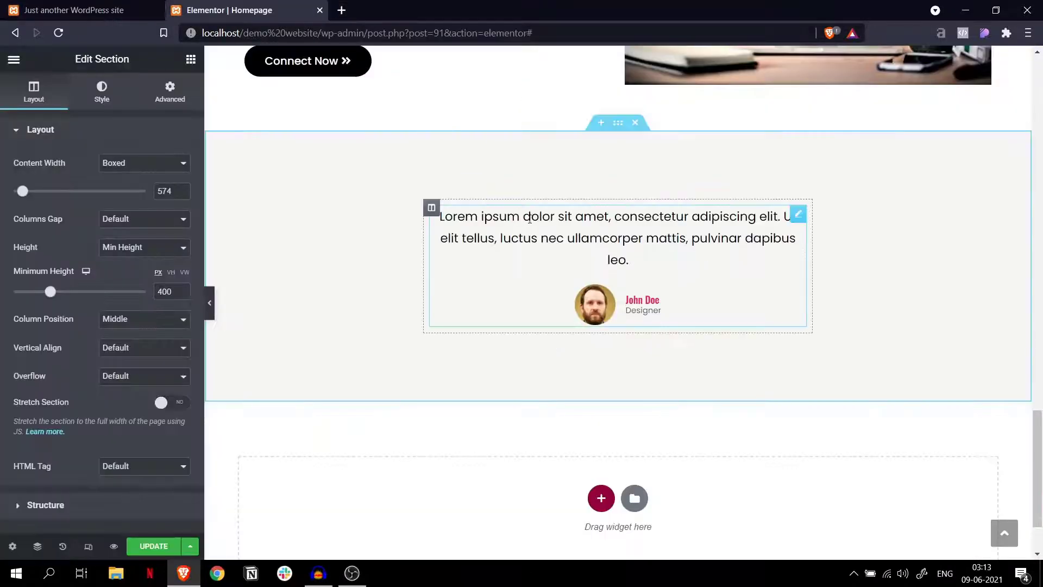
Set the font size of the testimonial's content text to 22 px.
left_click(522, 223)
left_click(182, 191)
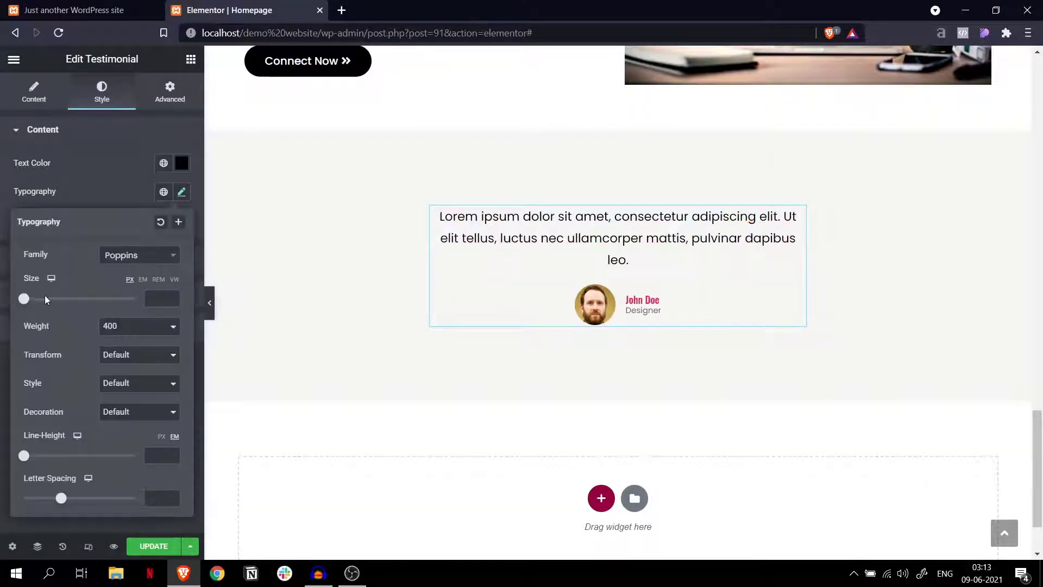
left_click_drag(45, 298, 34, 303)
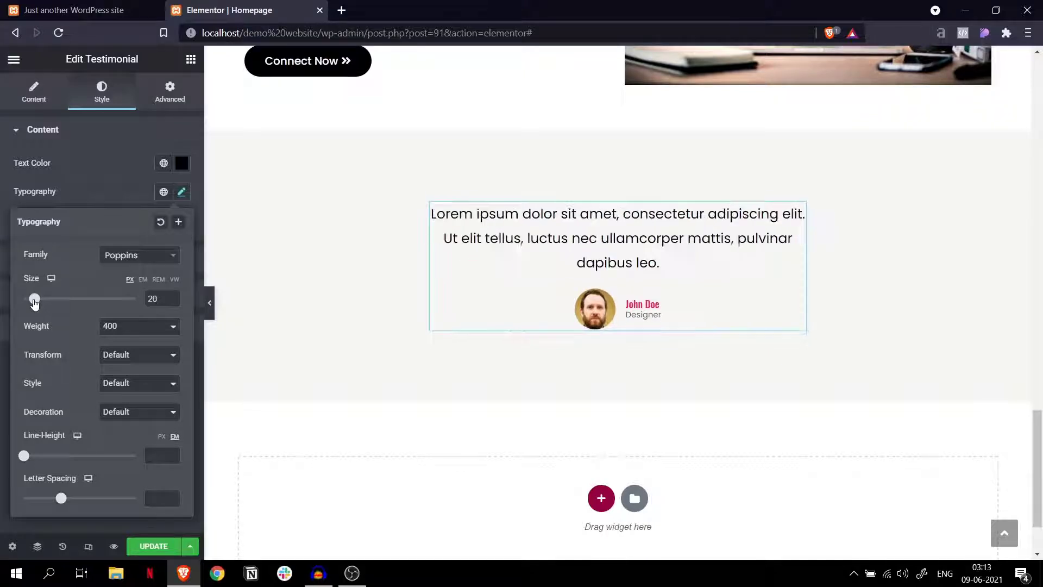
left_click(171, 296)
left_click(171, 295)
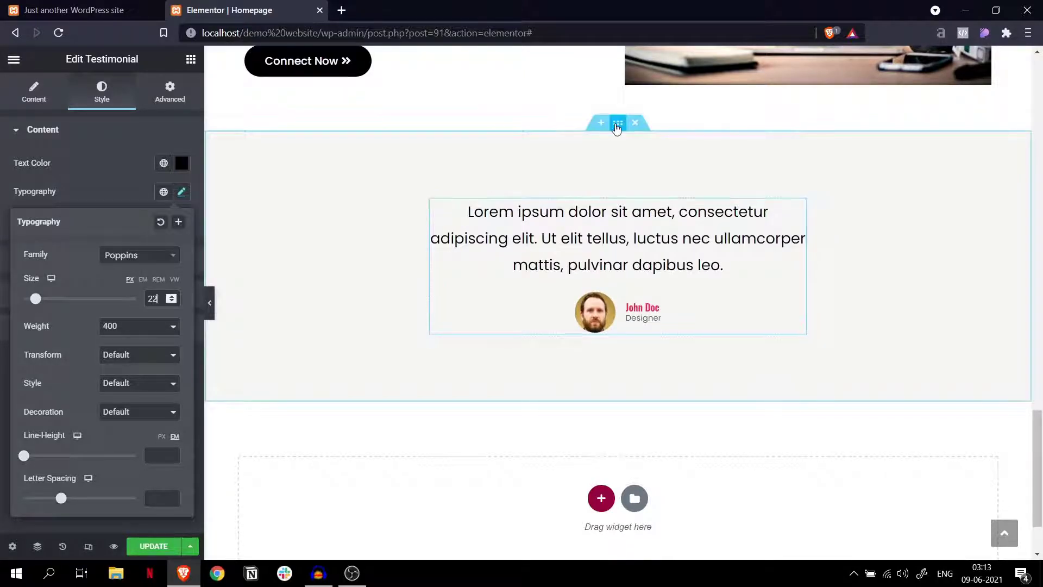
Set the testimonial section's content width to 704 and its minimum height to 350 px, and preview it without the editor panel.
left_click(618, 124)
left_click_drag(26, 197, 41, 195)
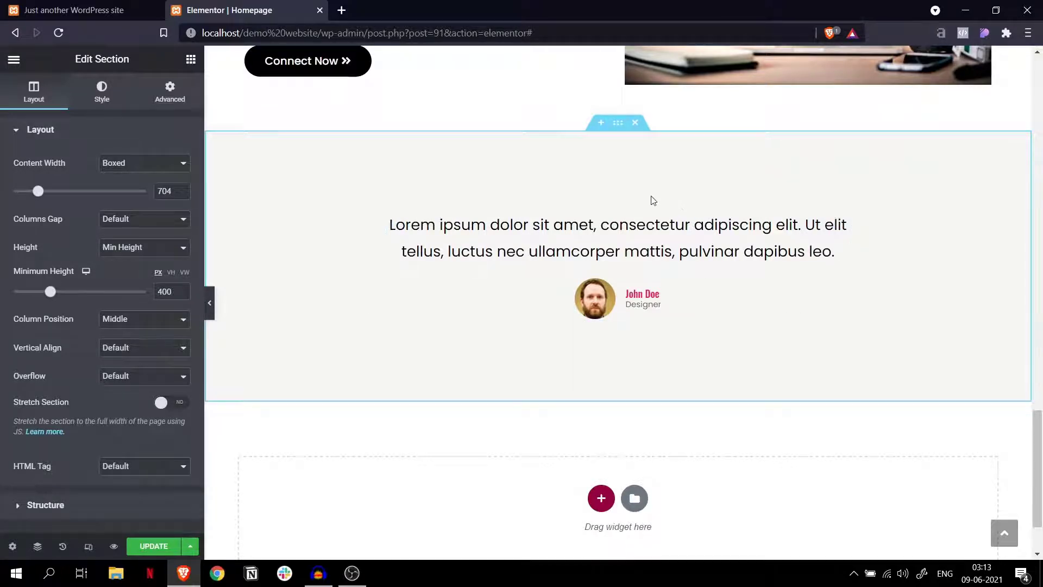
left_click_drag(52, 296, 48, 300)
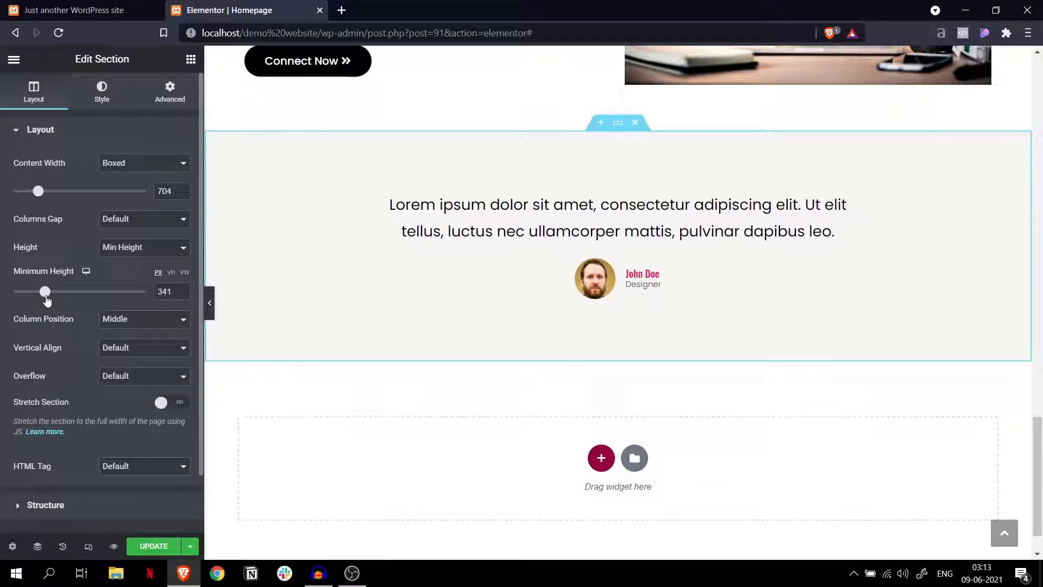
triple_click(182, 289)
triple_click(182, 289)
triple_click(181, 289)
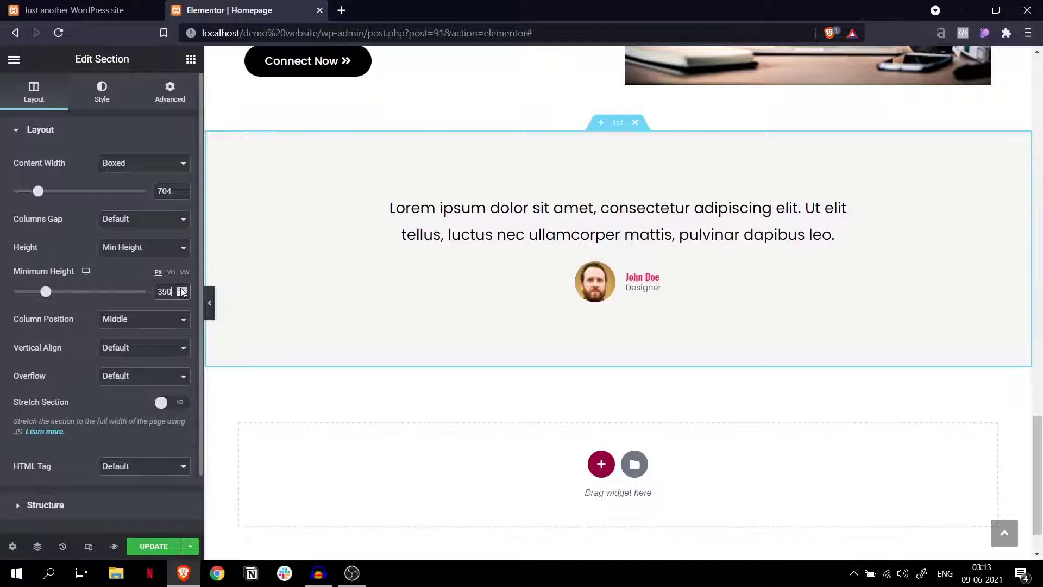
left_click(182, 289)
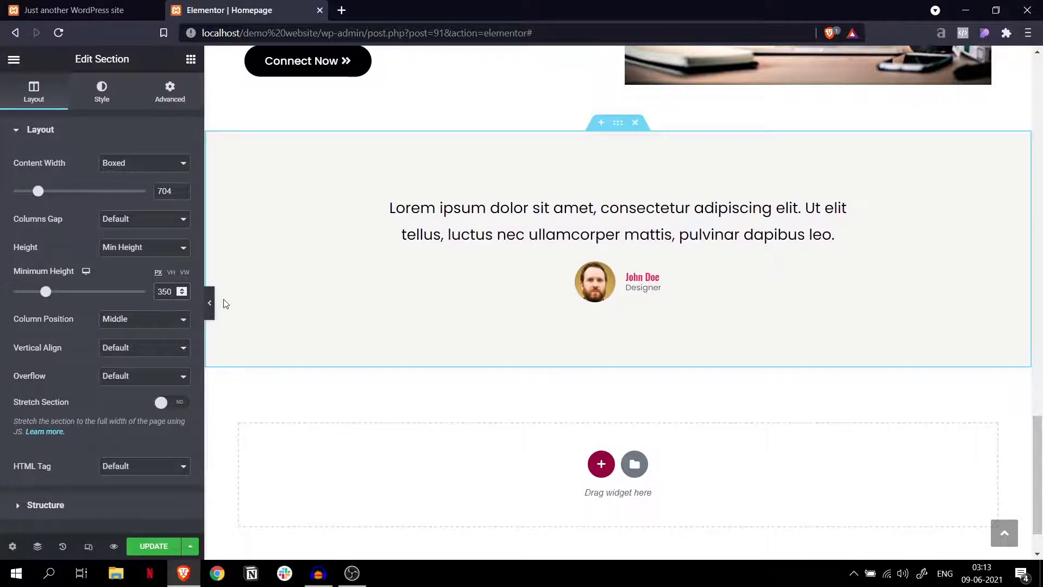
left_click(210, 303)
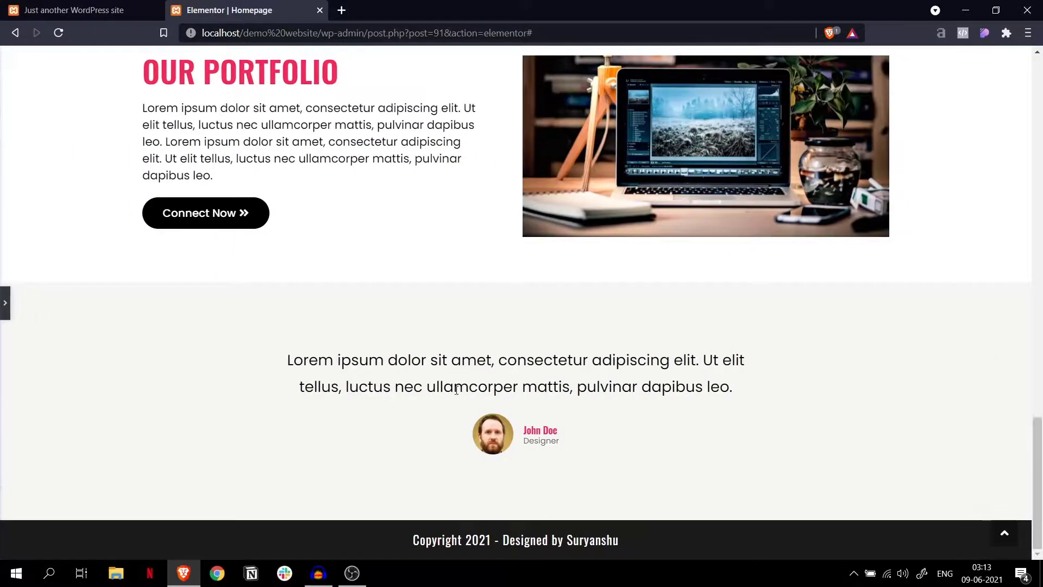
left_click(3, 316)
Add a two-column section below the testimonial, using the reference site's Let's Work Together banner as the model.
left_click(42, 6)
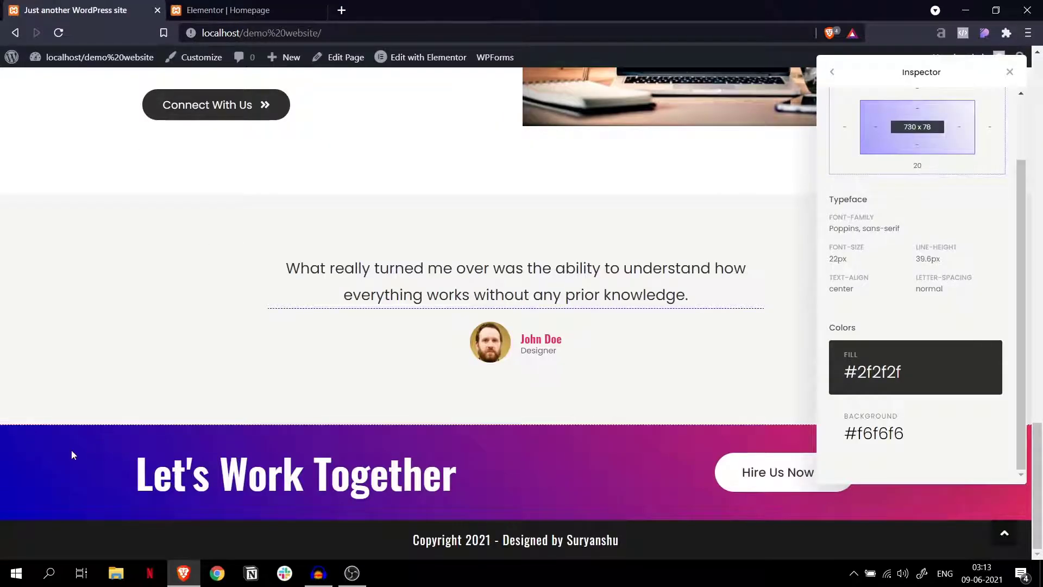
left_click(262, 10)
left_click(601, 465)
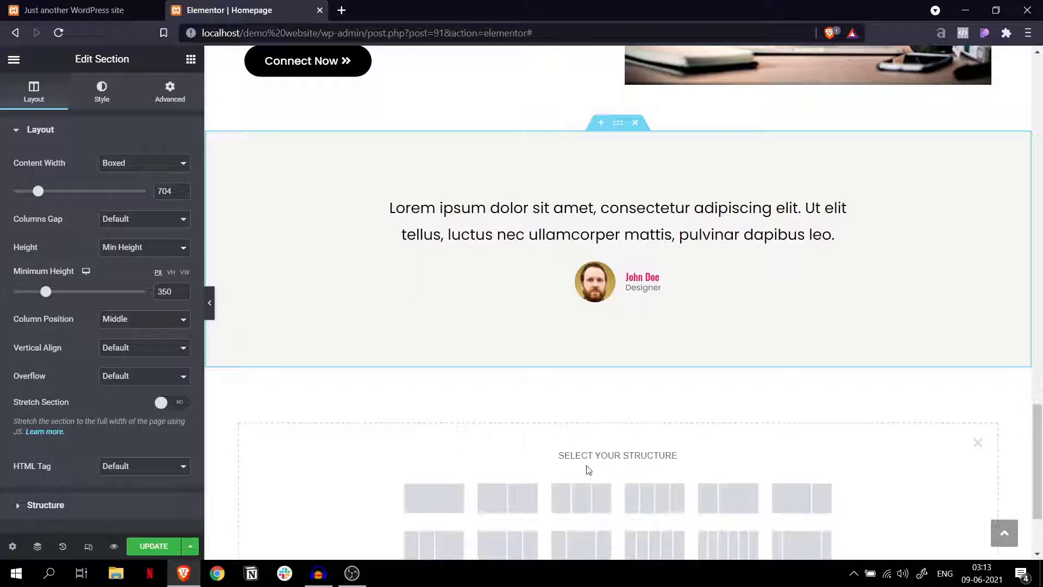
left_click(508, 506)
left_click(74, 10)
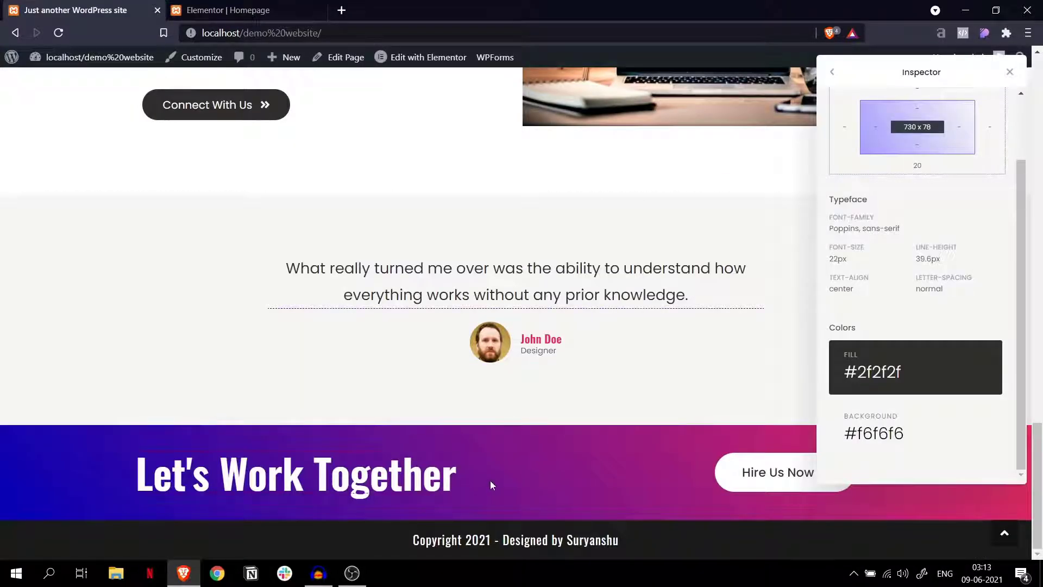
key("ctrl+Tab")
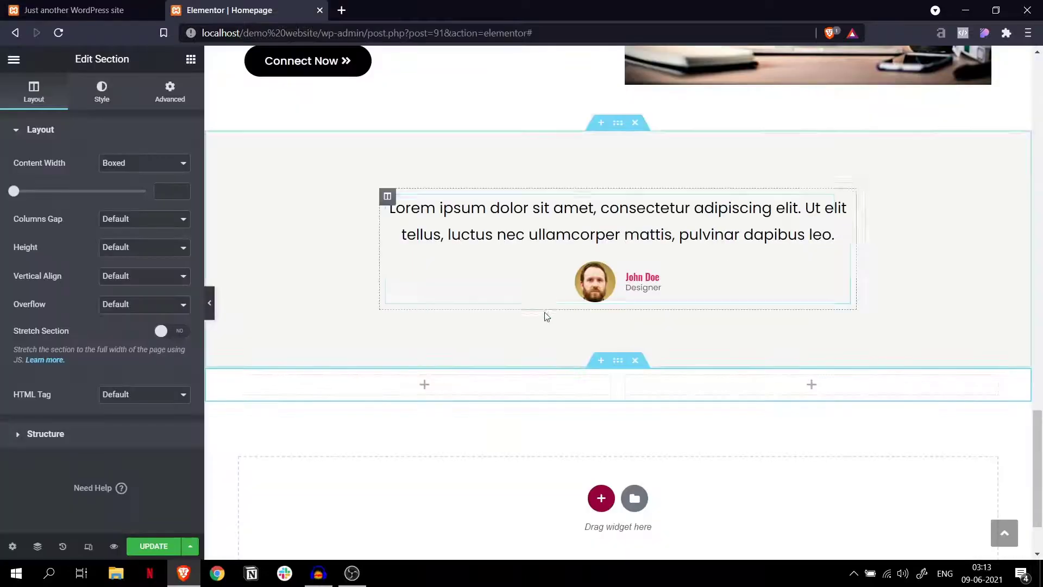
Copy the blue #0300B4 from the hero section's background overlay gradient.
scroll(538, 310, "up", 6)
scroll(528, 304, "up", 1)
scroll(538, 315, "down", 5)
scroll(552, 329, "up", 15)
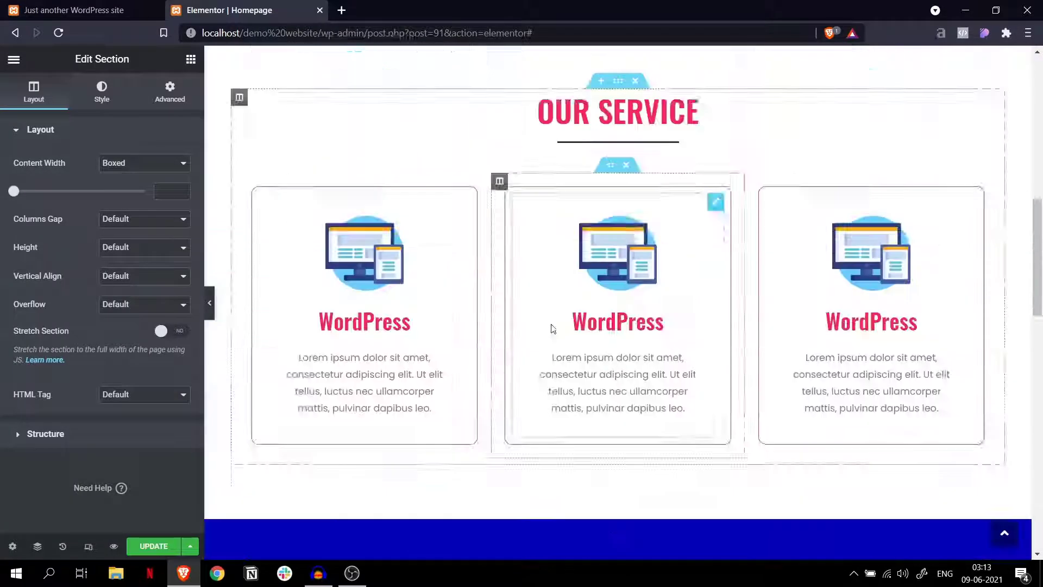
left_click(617, 102)
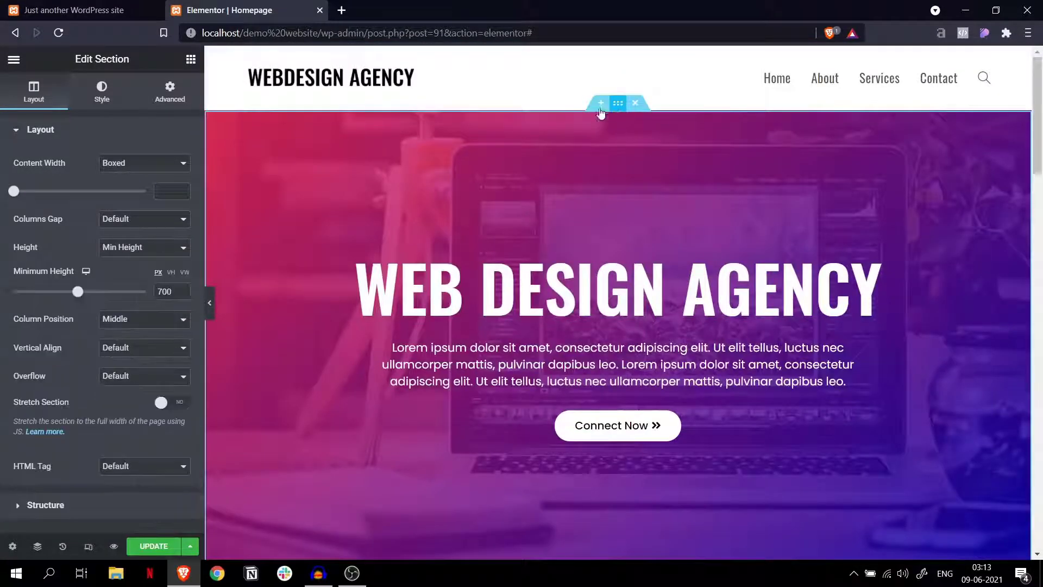
left_click(101, 93)
scroll(113, 342, "down", 2)
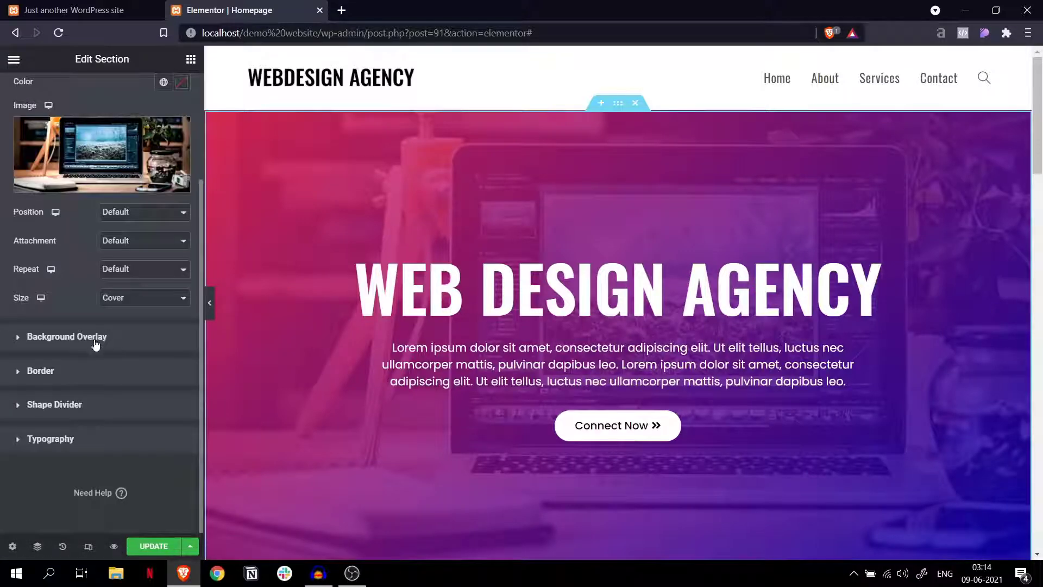
scroll(81, 255, "up", 2)
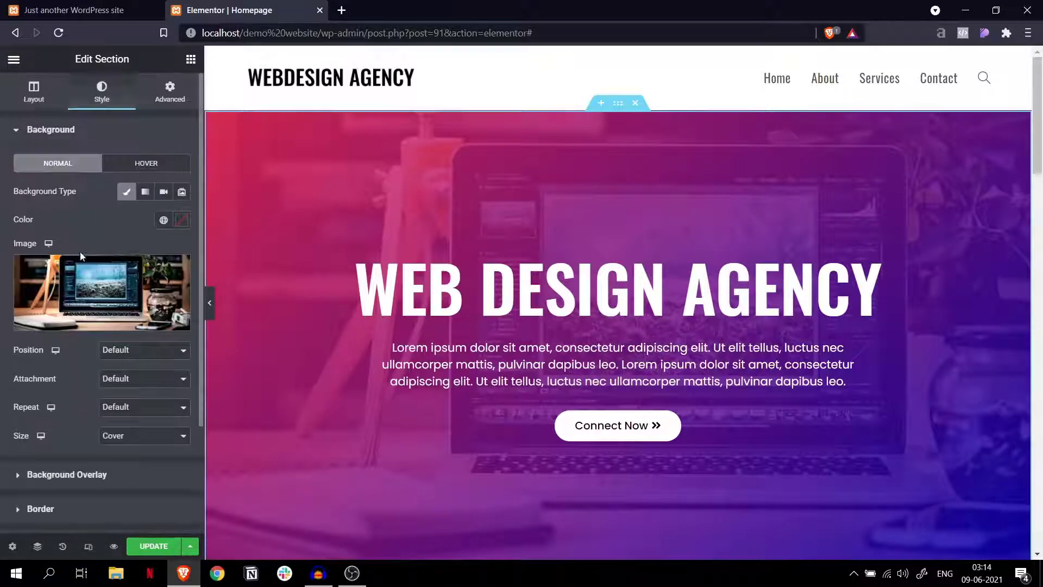
left_click(66, 474)
left_click(182, 254)
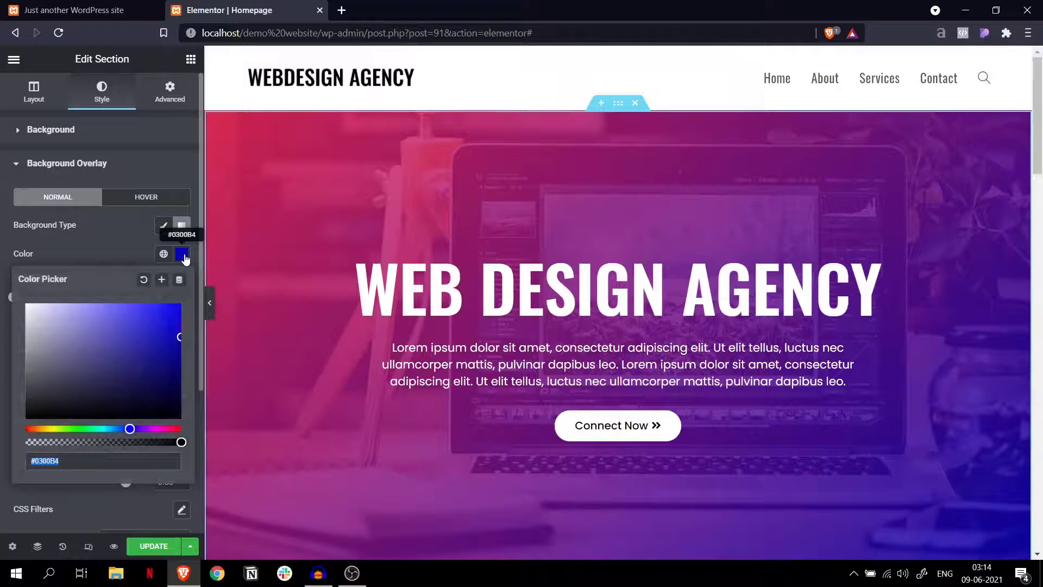
left_click(185, 259)
Give the new two-column section a gradient background with #0300B4 as its first colour.
scroll(426, 356, "down", 20)
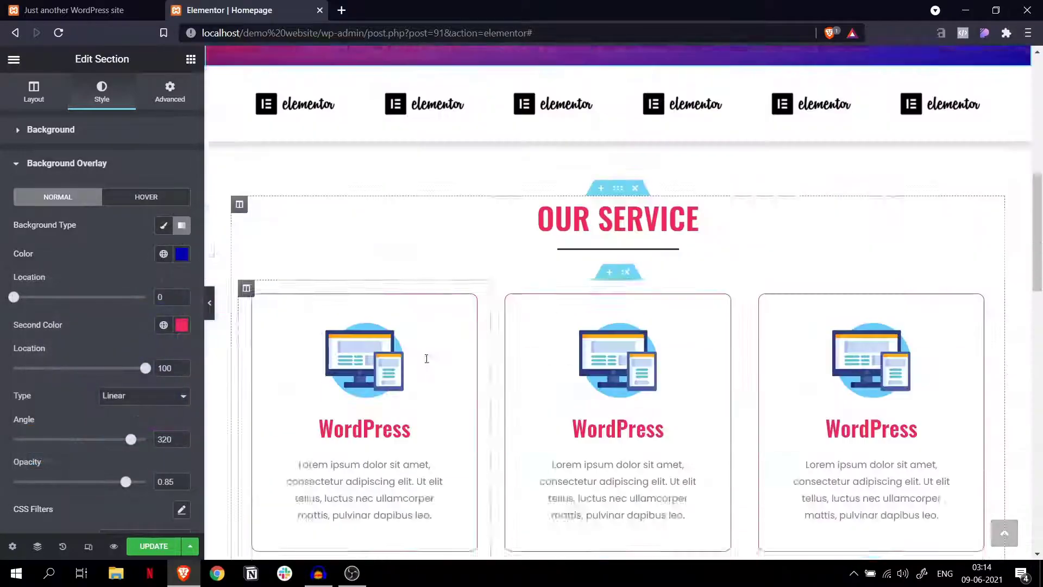
left_click(619, 266)
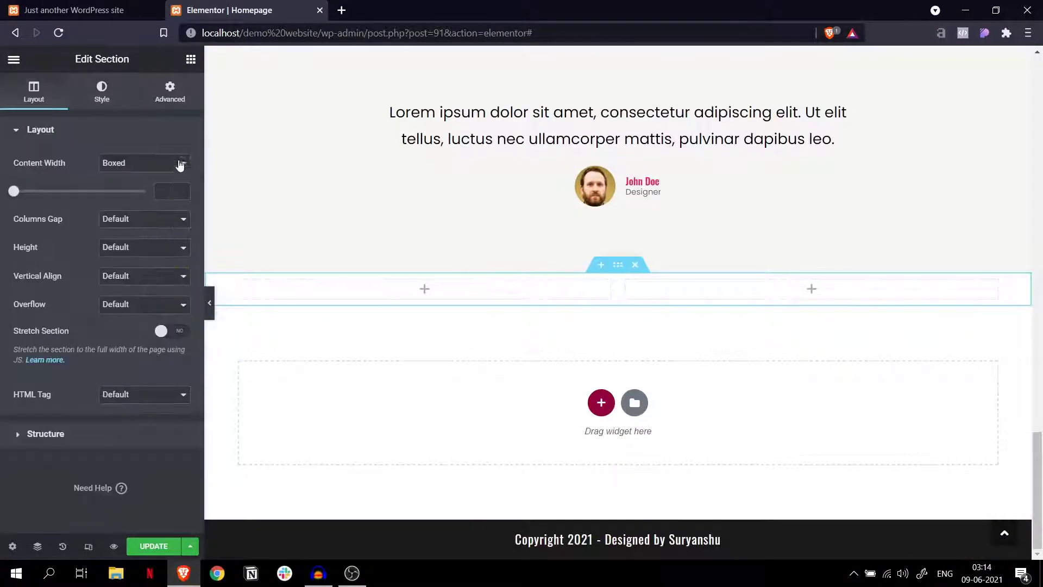
left_click(105, 104)
left_click(145, 191)
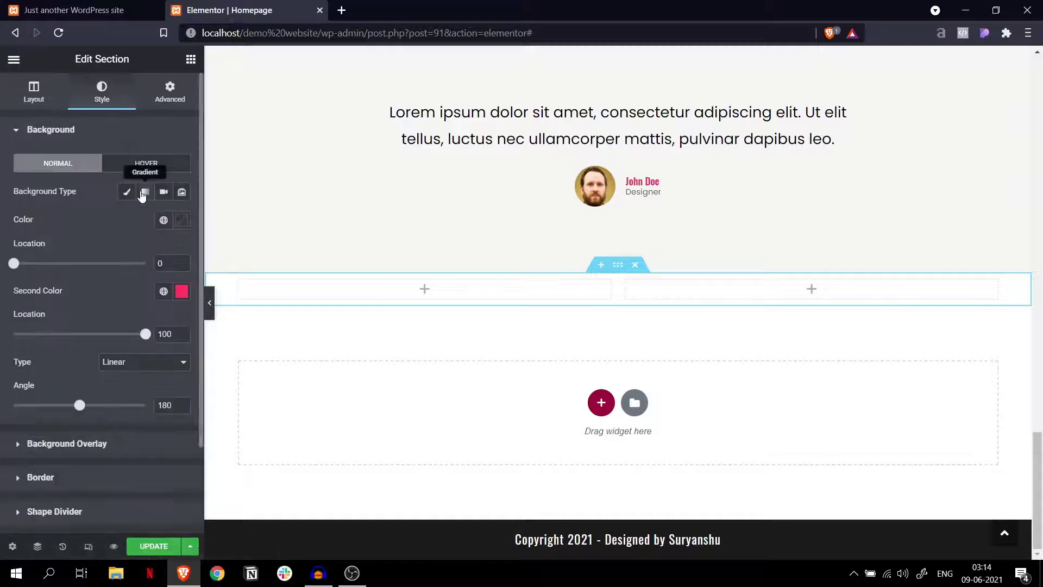
left_click(181, 221)
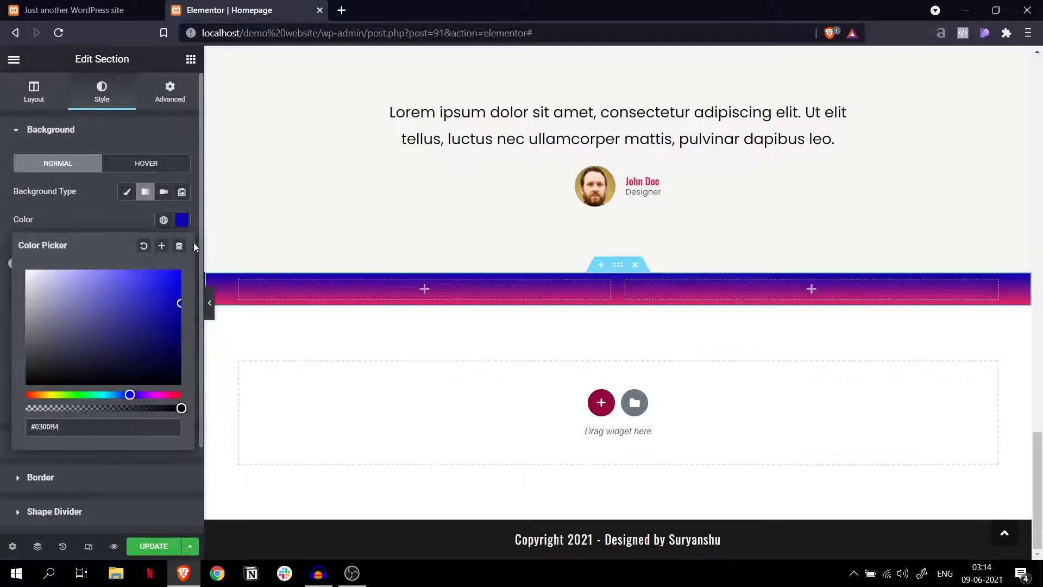
Set the new section's gradient angle to 90 and its first column's width to 70%.
left_click(76, 214)
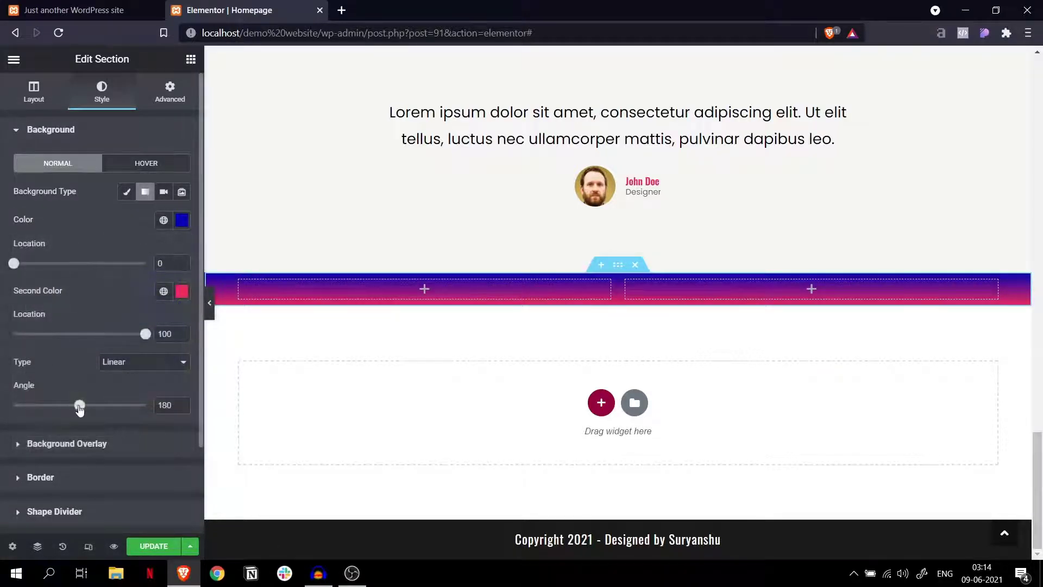
left_click_drag(79, 408, 47, 411)
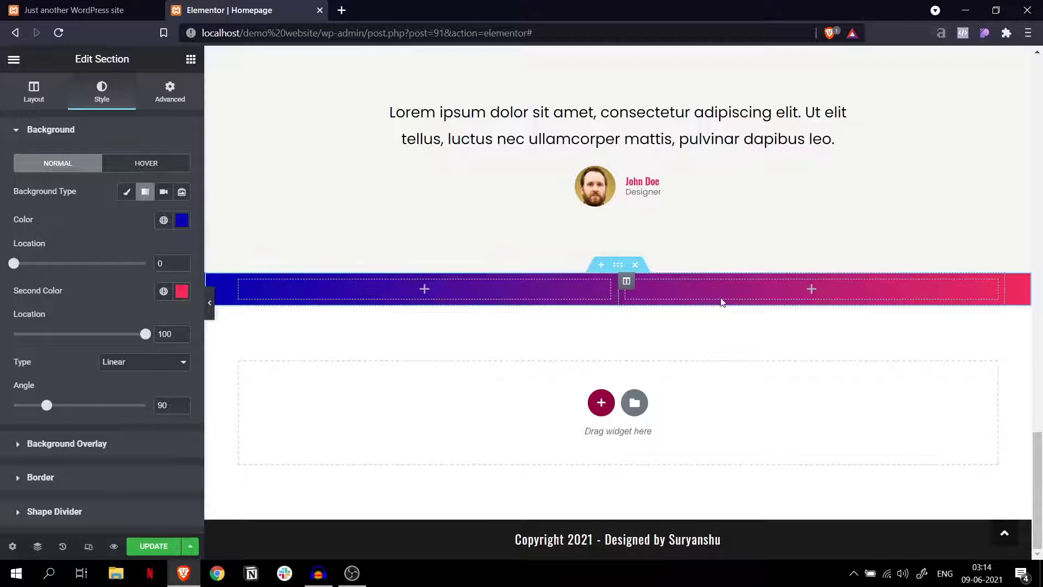
scroll(632, 313, "up", 2)
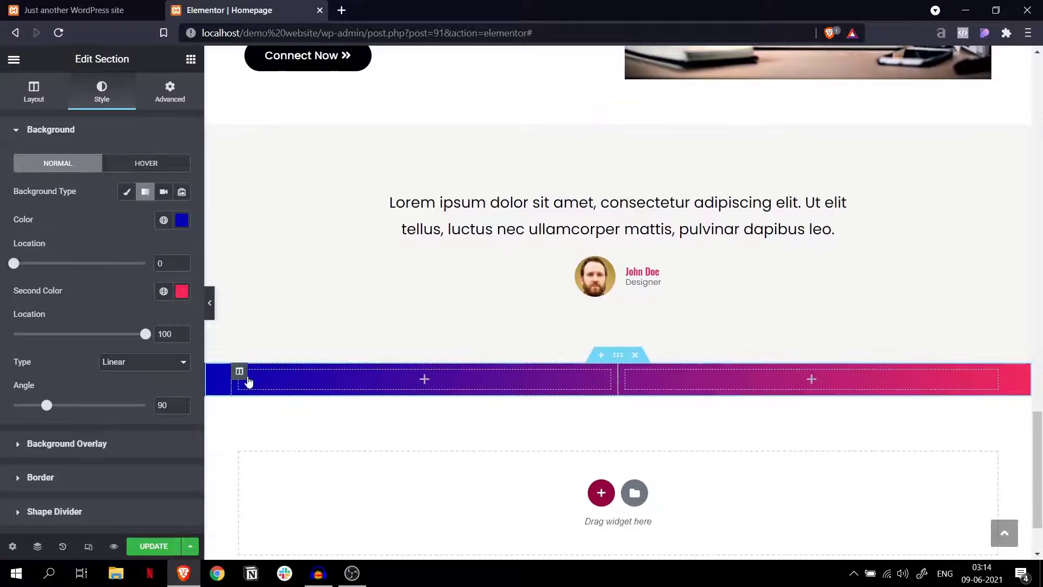
left_click(240, 372)
left_click(170, 164)
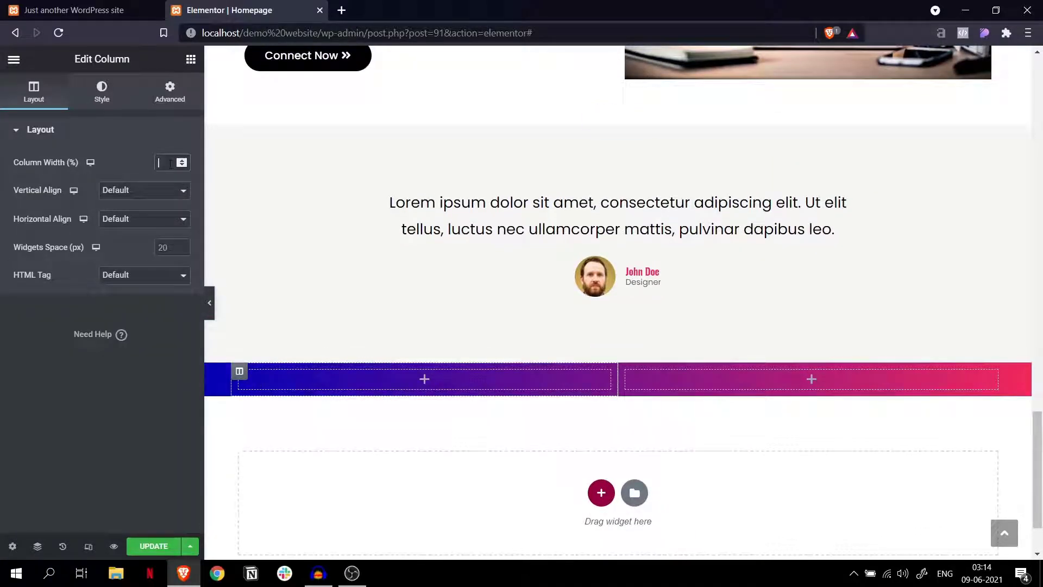
type("70")
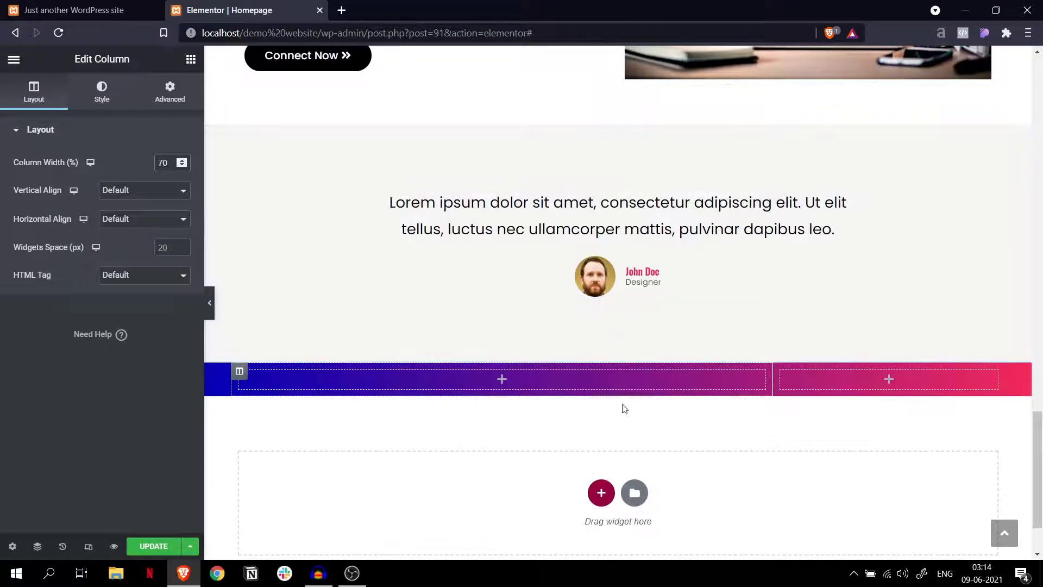
mouse_move(763, 382)
left_mouse_down()
mouse_move(635, 379)
mouse_move(842, 381)
mouse_move(774, 380)
left_mouse_up()
Copy the Web Design Agency heading from the hero section into the first column of the gradient section.
scroll(407, 371, "up", 20)
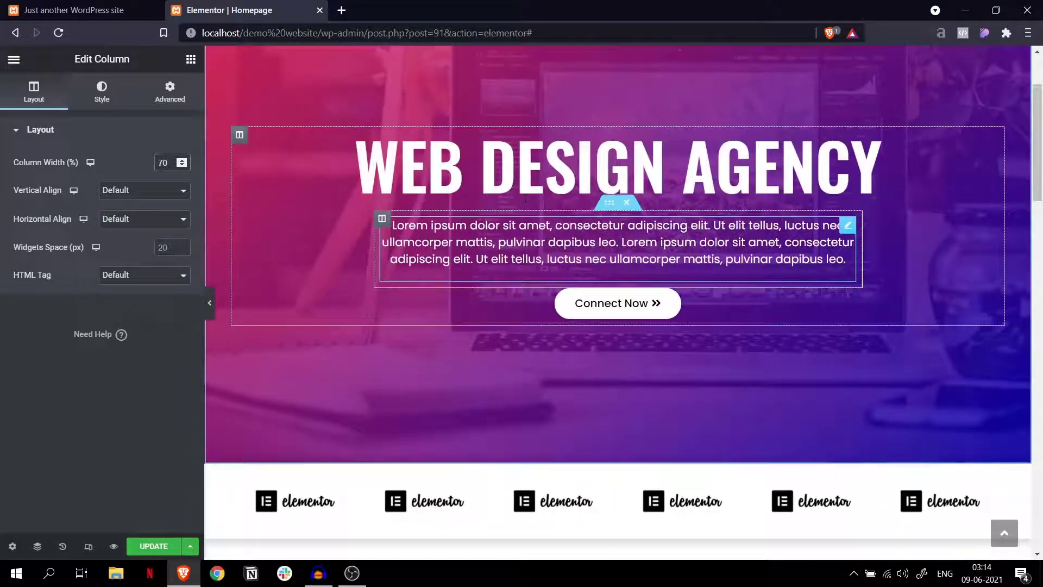
right_click(529, 159)
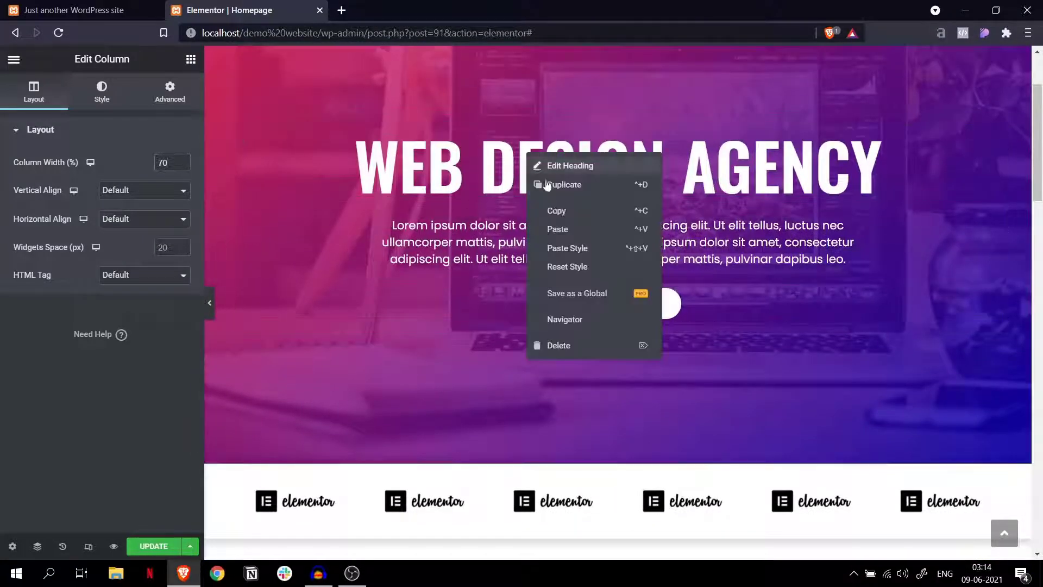
left_click(560, 207)
scroll(417, 259, "down", 10)
scroll(417, 260, "down", 8)
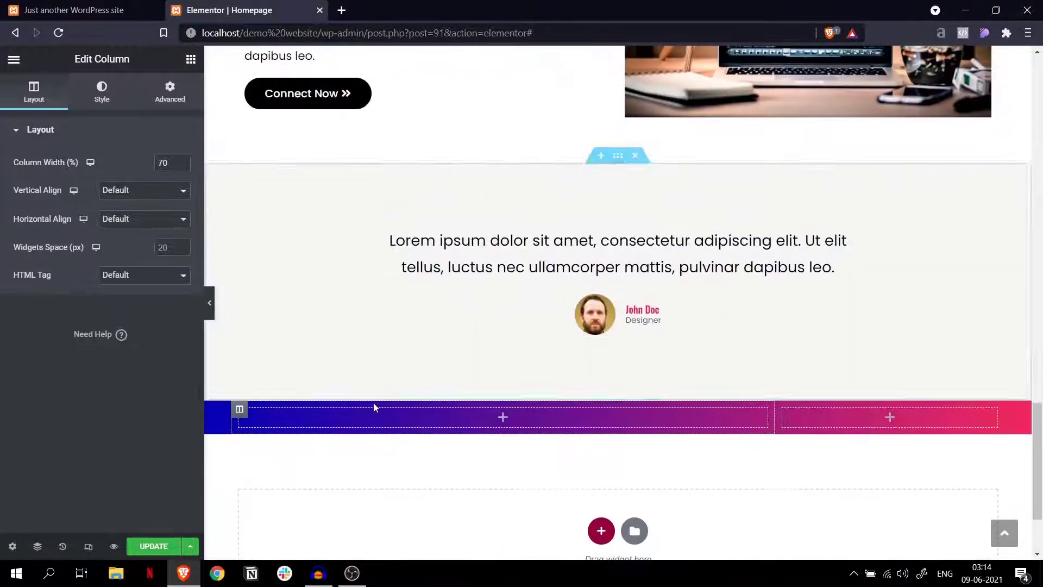
right_click(373, 407)
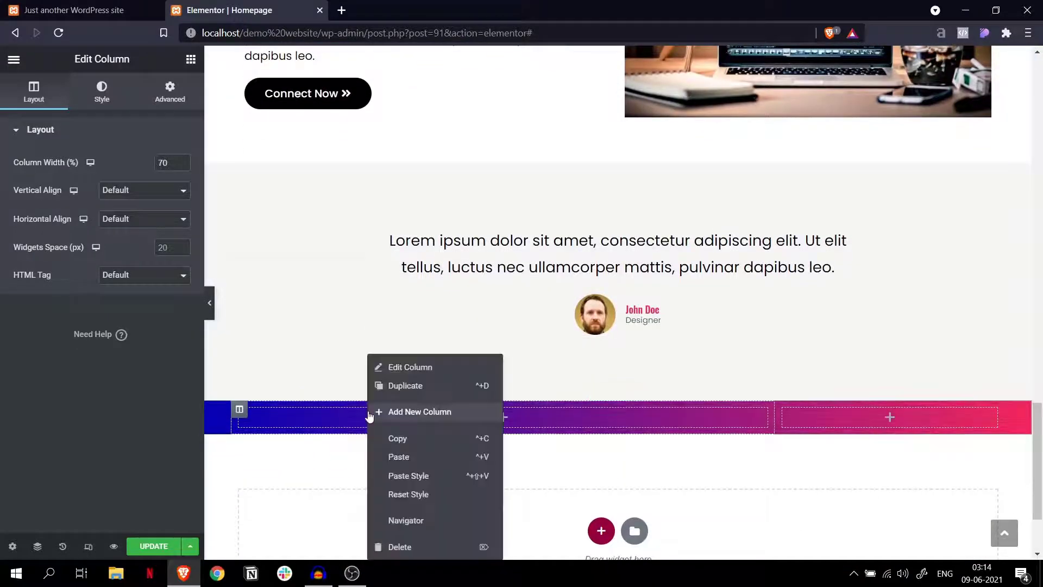
left_click(403, 458)
Give the pasted heading the p HTML tag and a 60 px font size, taken from the reference site's Let's Work Together text.
left_click(139, 329)
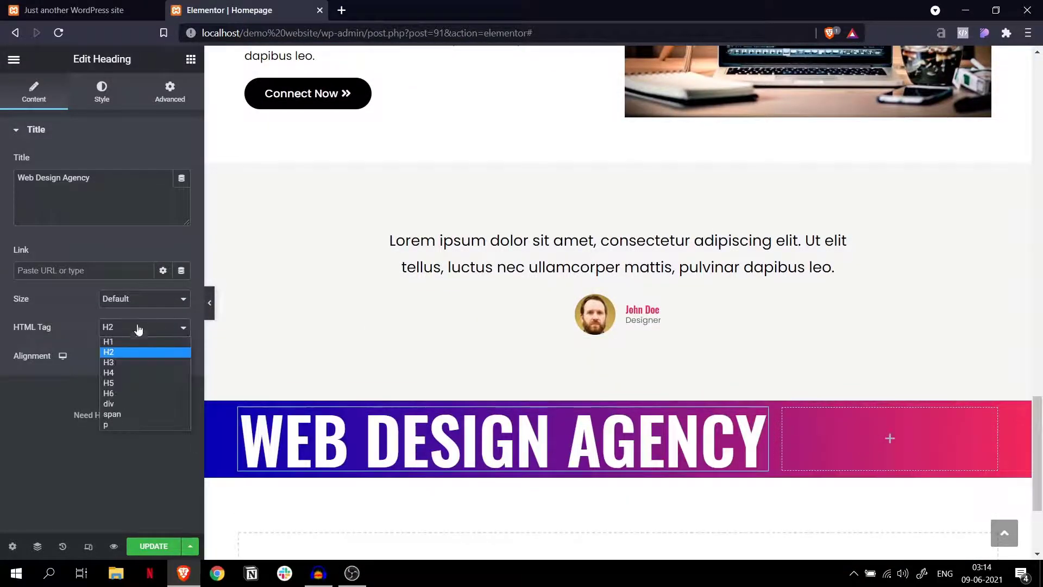
left_click(117, 425)
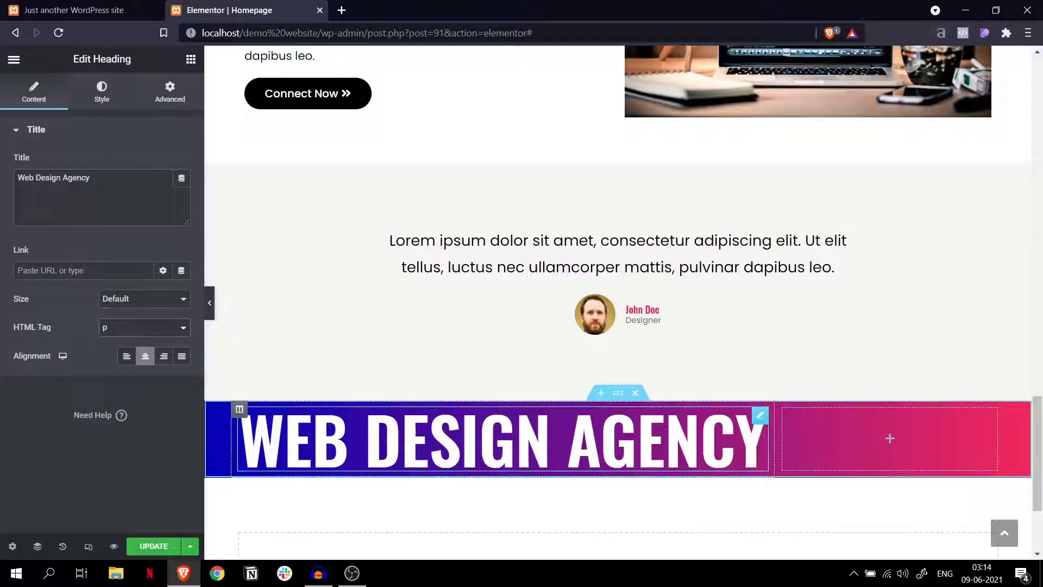
left_click(101, 92)
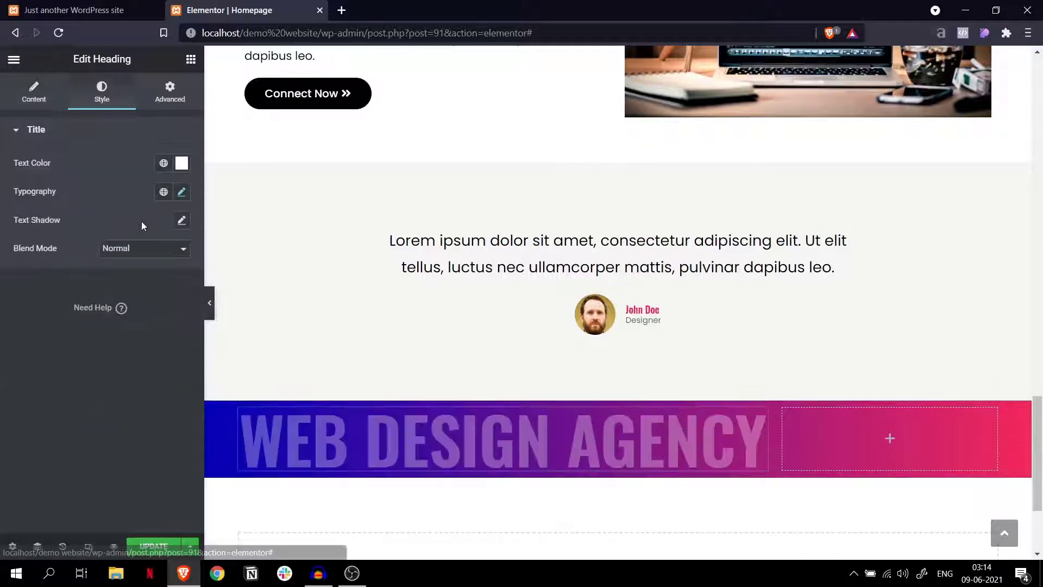
left_click(182, 193)
left_click_drag(76, 302, 54, 302)
left_click(71, 6)
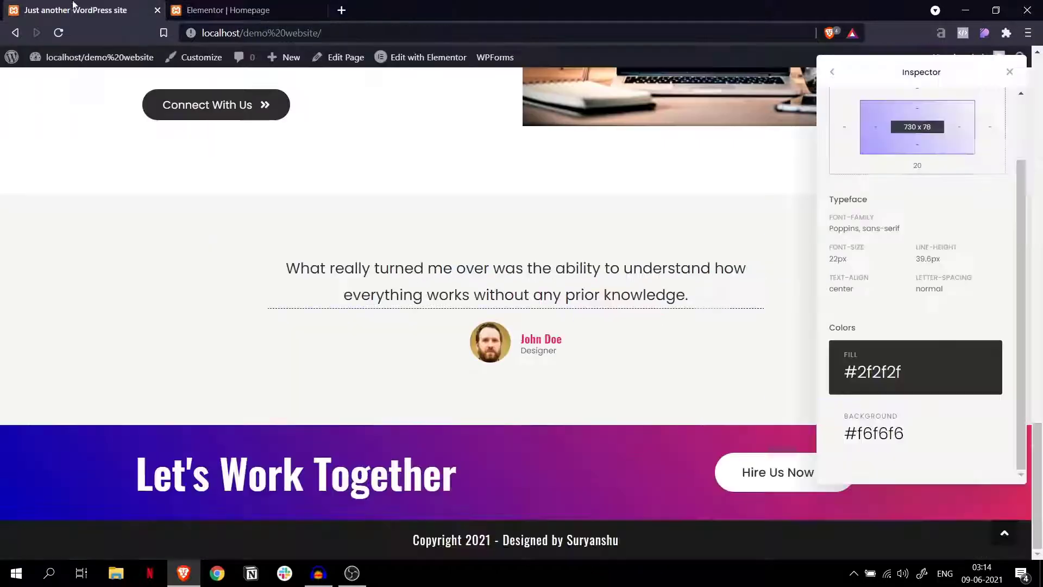
left_click(272, 469)
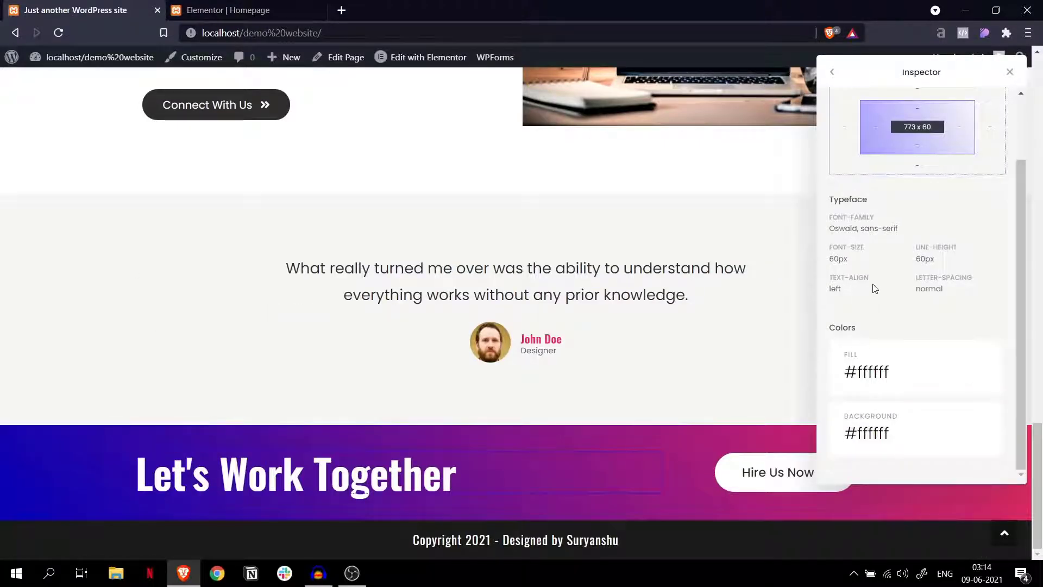
left_click(265, 18)
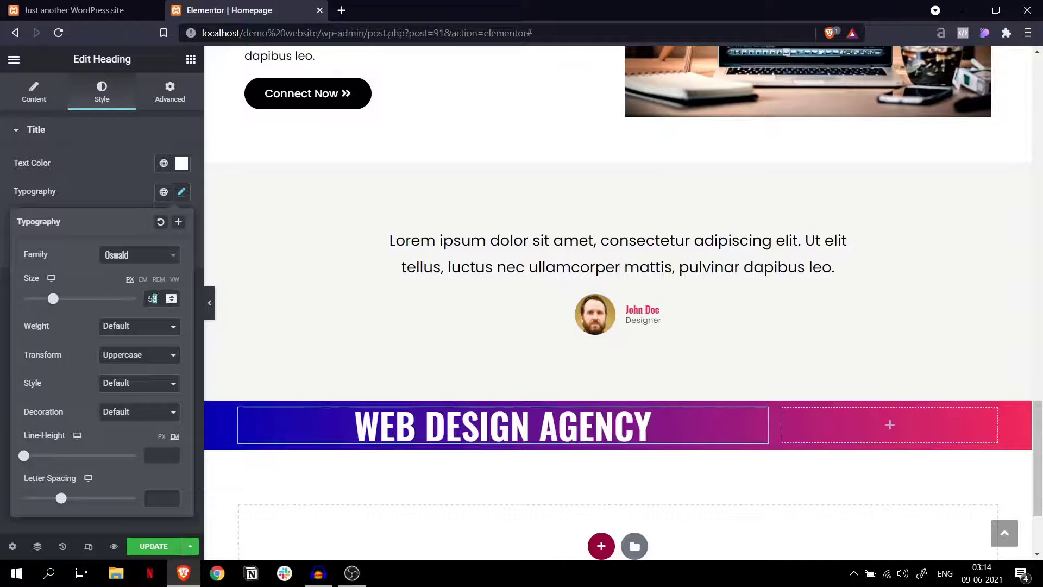
type("60")
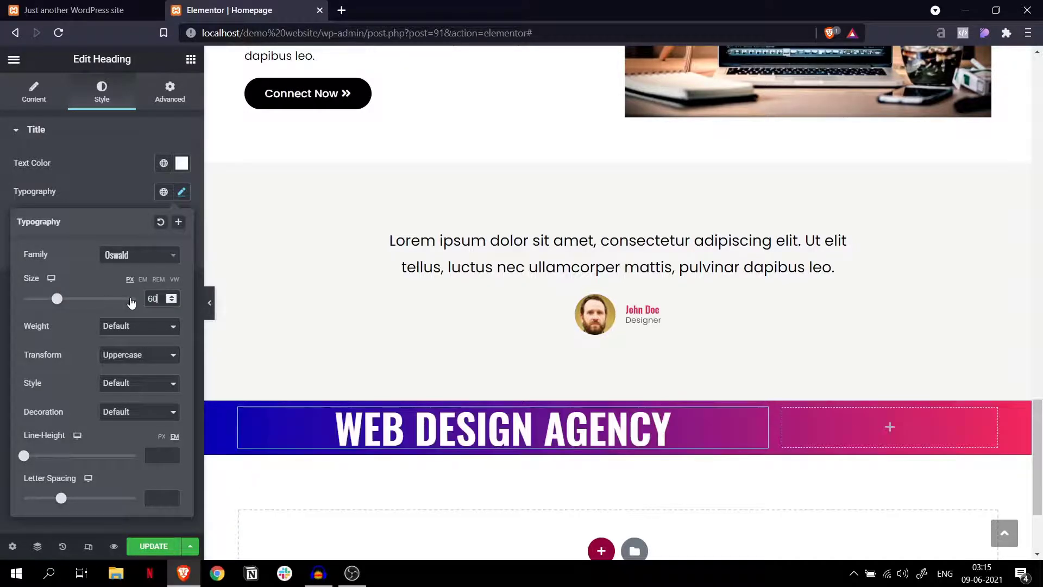
Replace the pasted heading's title with "Let's Work Together".
left_click(36, 96)
triple_click(49, 177)
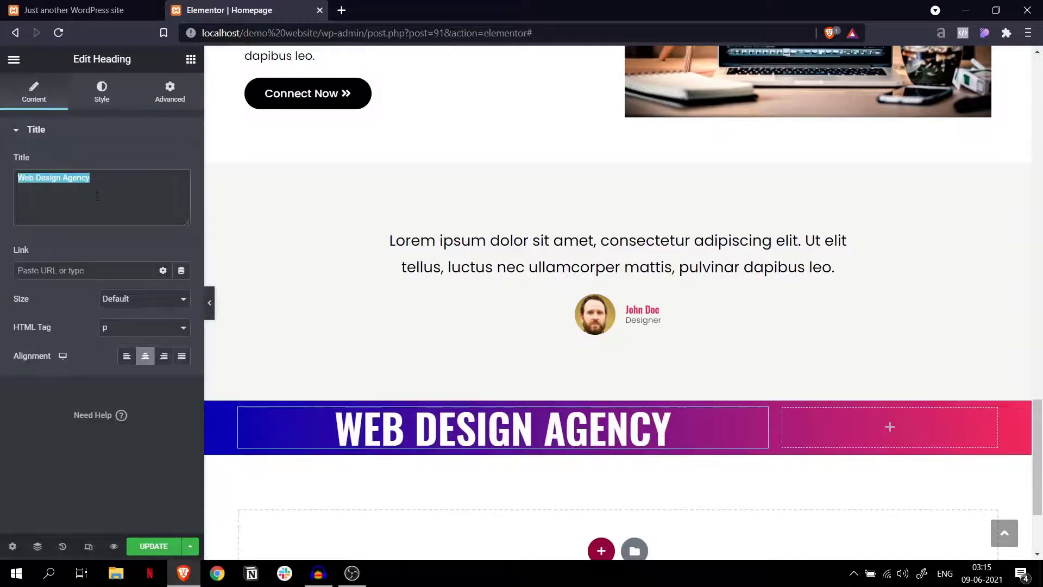
type("Let's")
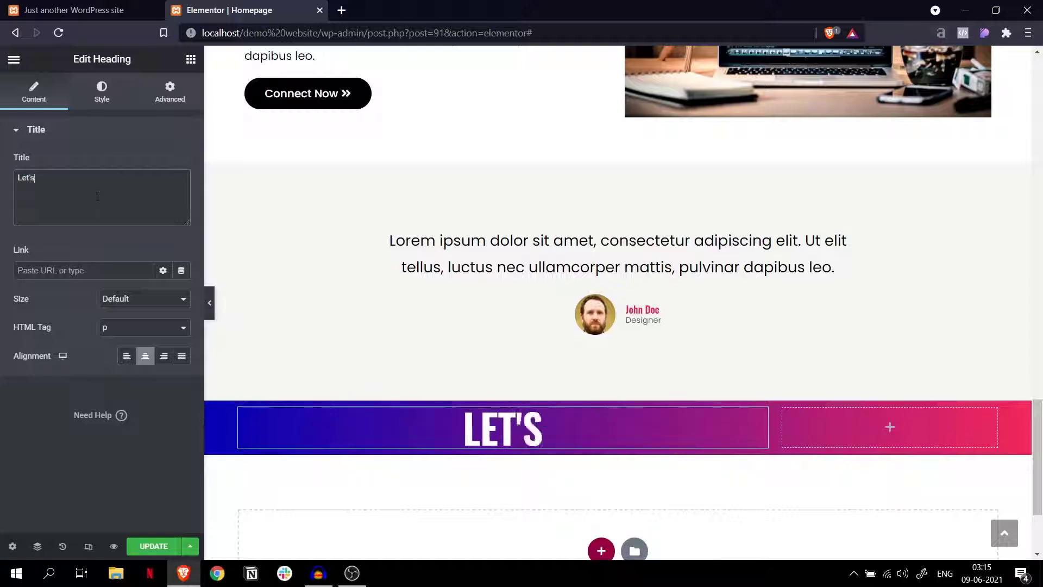
type(" Work ")
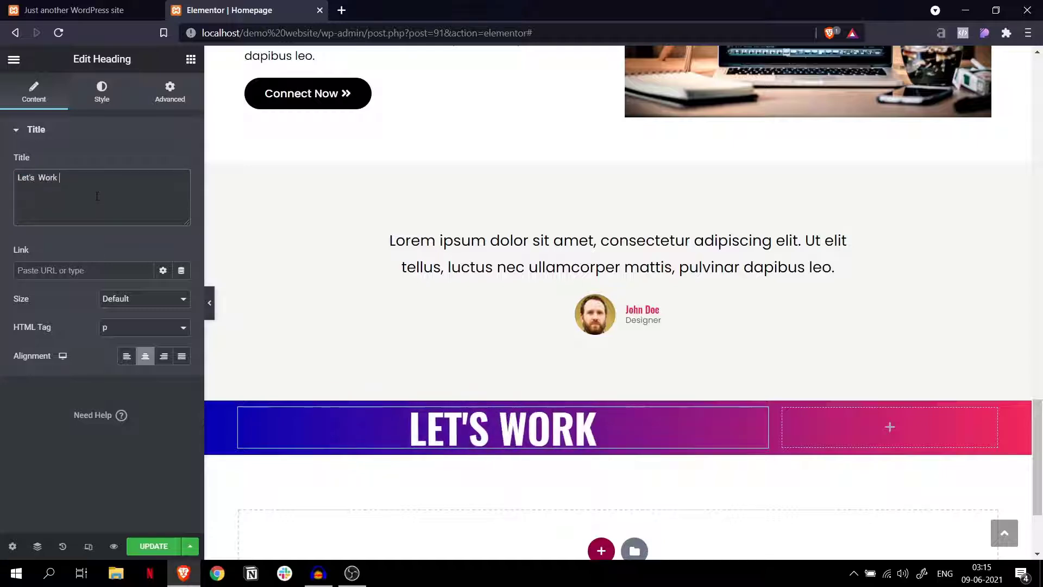
type("Tog")
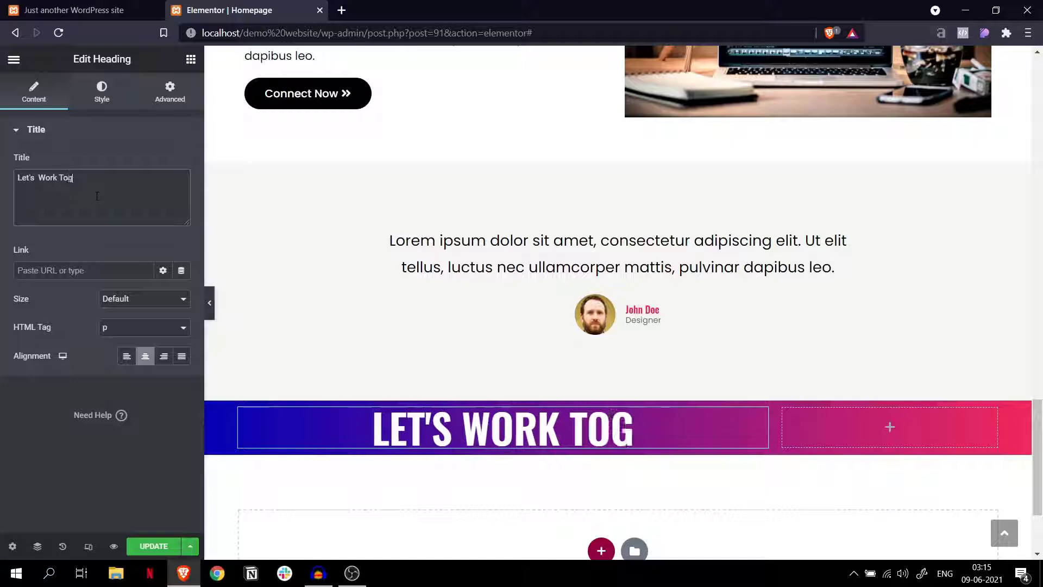
type("ether")
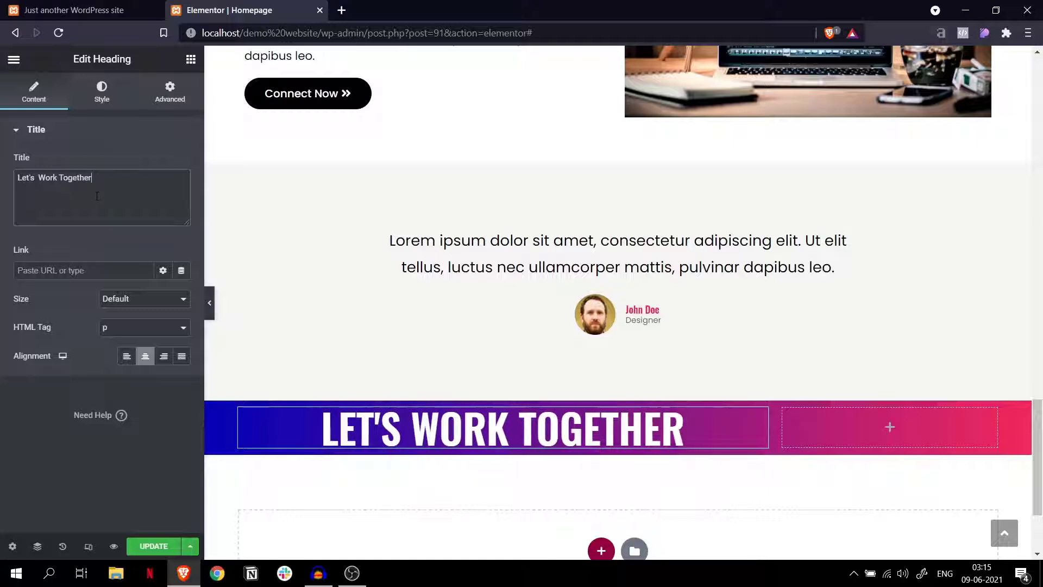
Set the Let's Work Together heading's text transform to Capitalize and align it left.
left_click(102, 91)
left_click(182, 192)
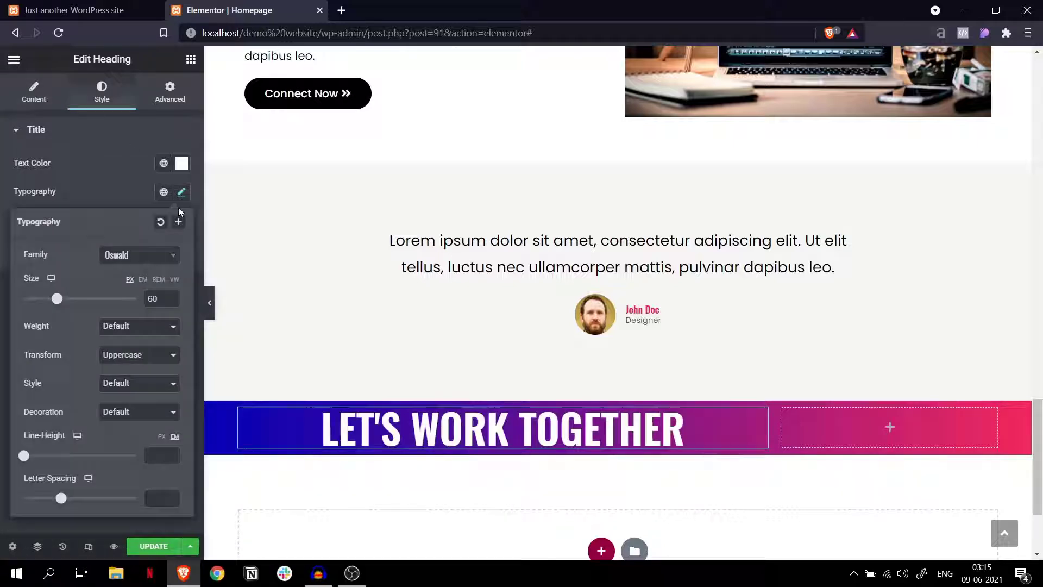
left_click(124, 354)
left_click(123, 399)
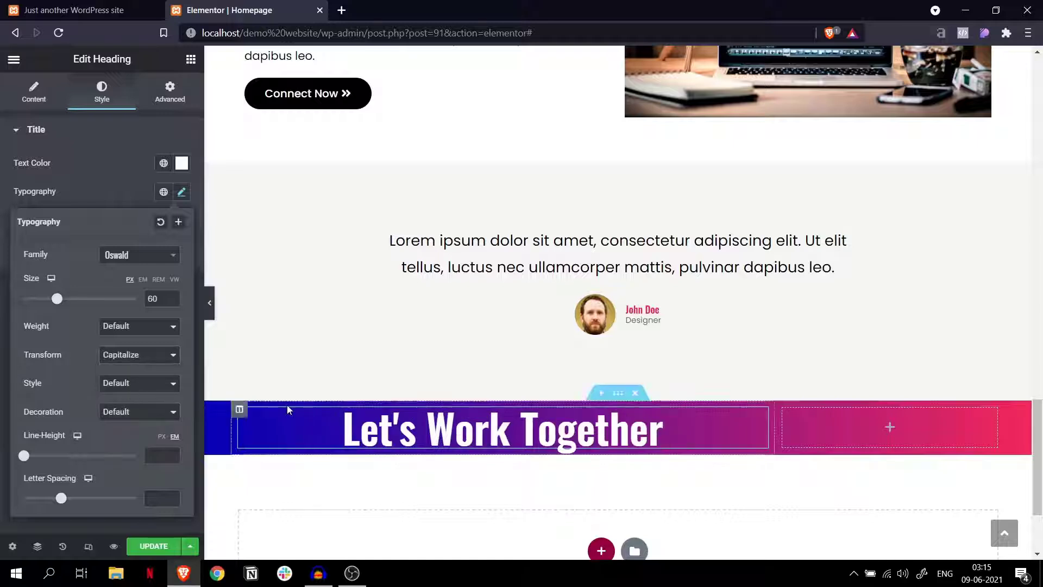
left_click(128, 166)
left_click(34, 91)
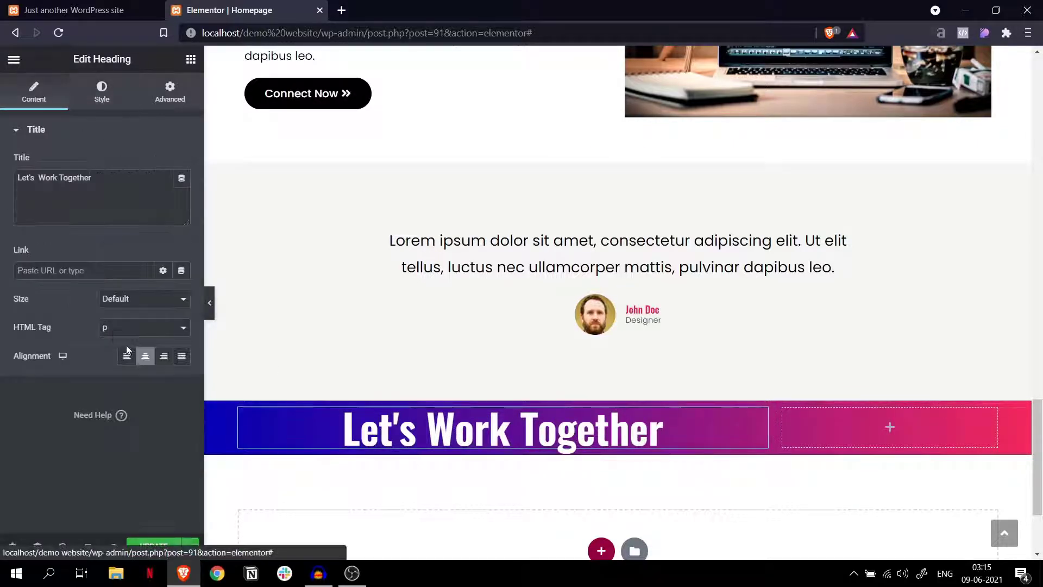
left_click(126, 354)
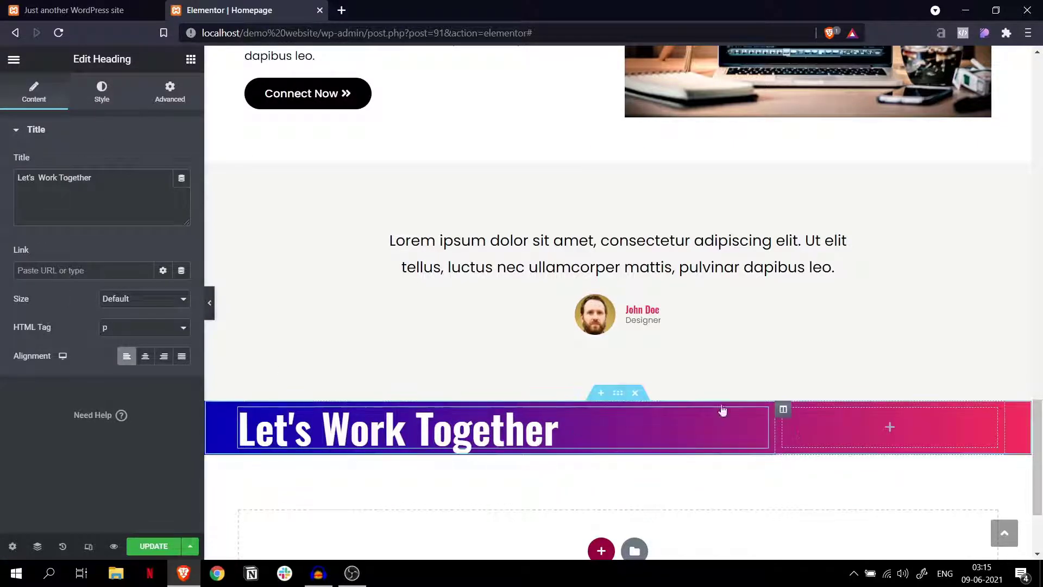
Try to copy the black Connect Now button from the Our Portfolio section for the gradient section.
scroll(400, 341, "up", 7)
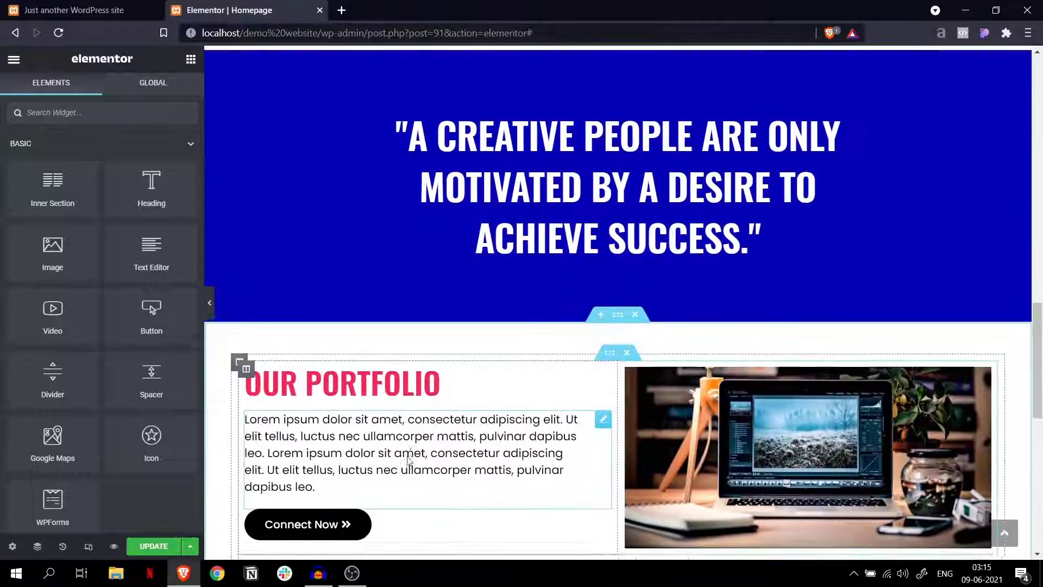
scroll(408, 380, "down", 8)
scroll(405, 277, "up", 4)
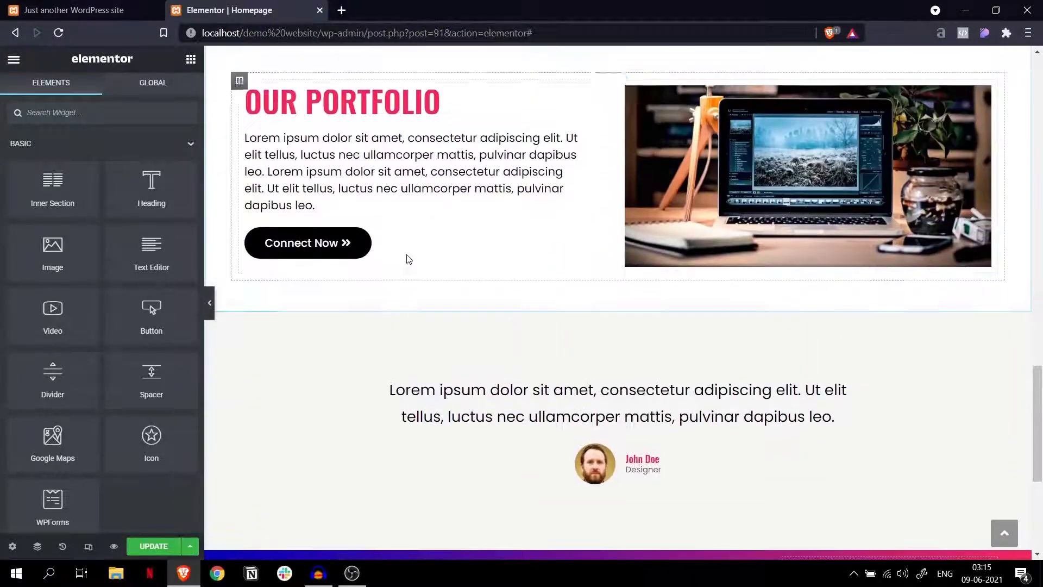
right_click(409, 259)
left_click(449, 304)
scroll(825, 307, "down", 5)
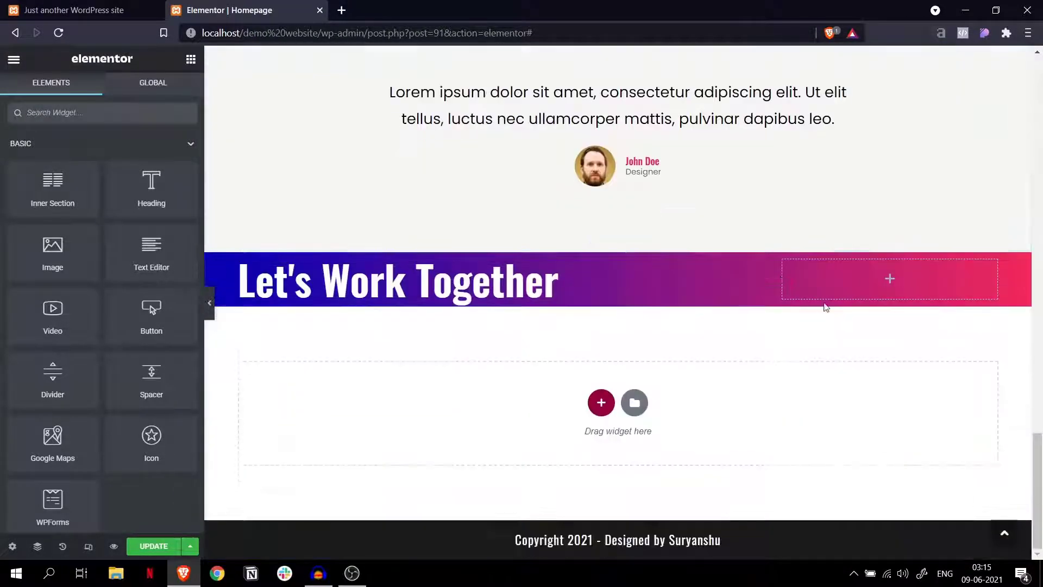
Copy the white Connect Now button from the hero section into the second column of the Let's Work Together section.
scroll(852, 279, "up", 12)
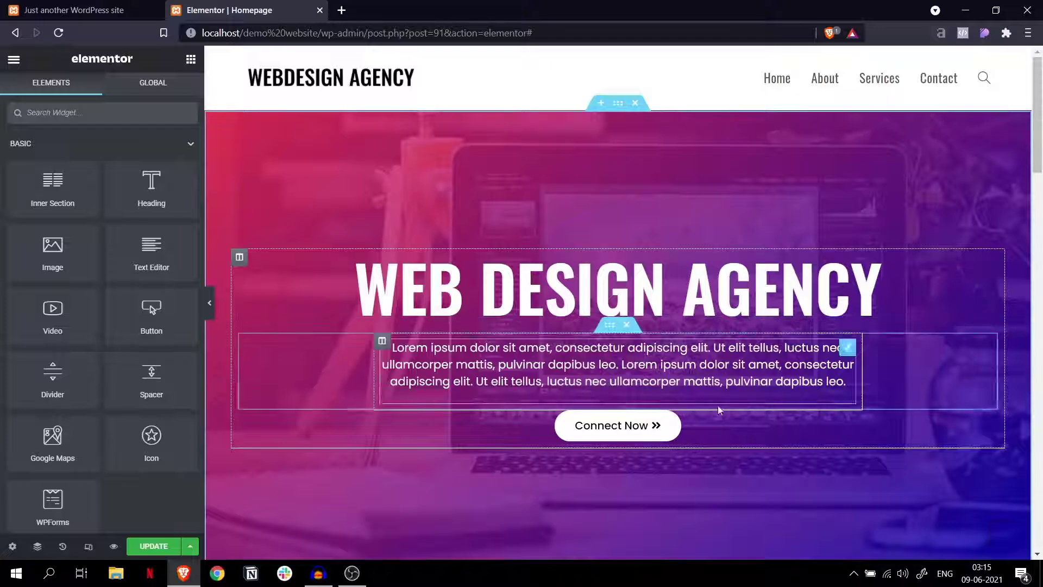
right_click(717, 418)
left_click(734, 411)
scroll(738, 411, "down", 8)
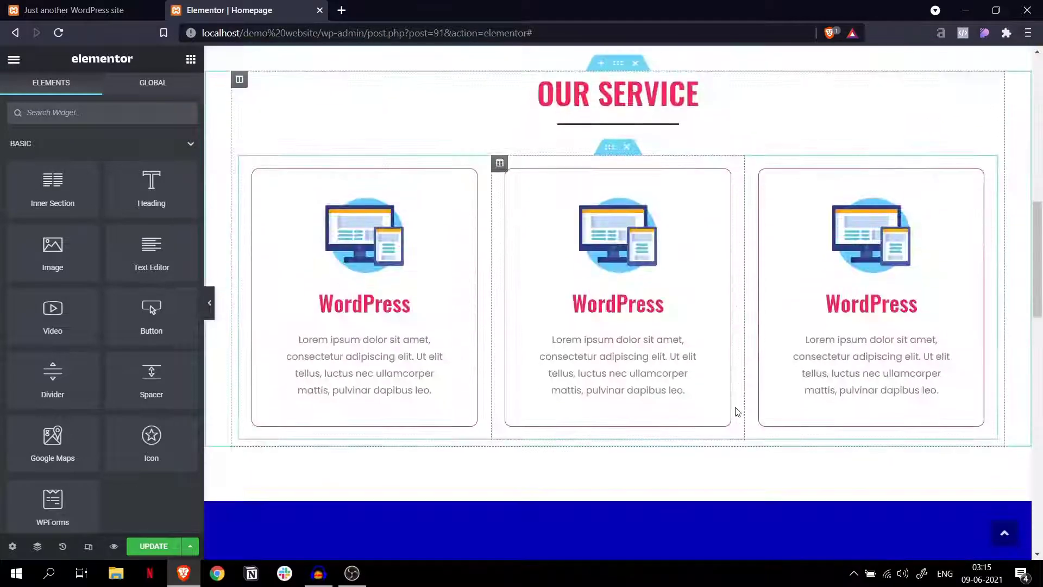
scroll(737, 411, "down", 12)
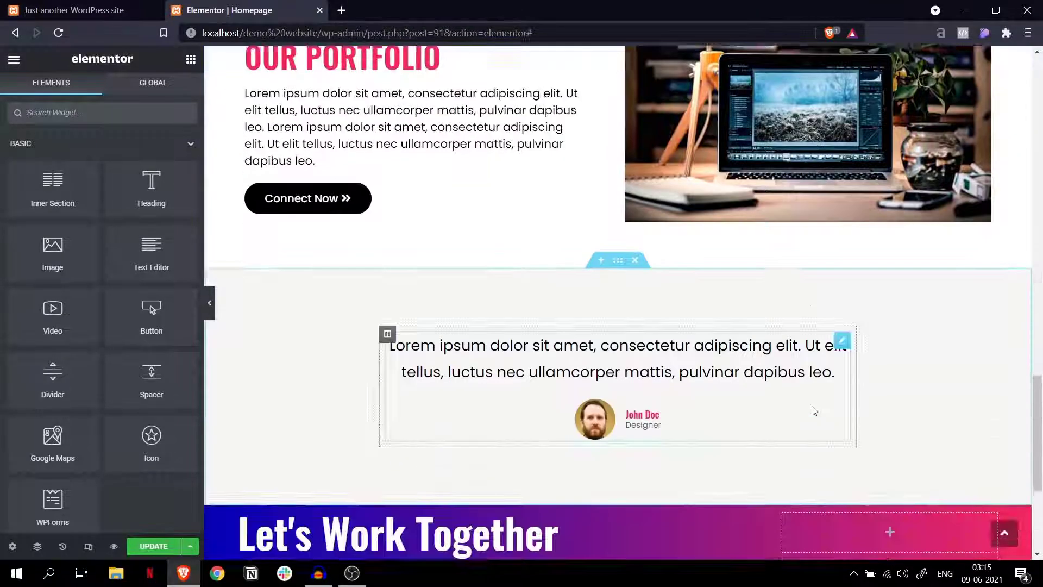
scroll(814, 411, "down", 5)
right_click(848, 293)
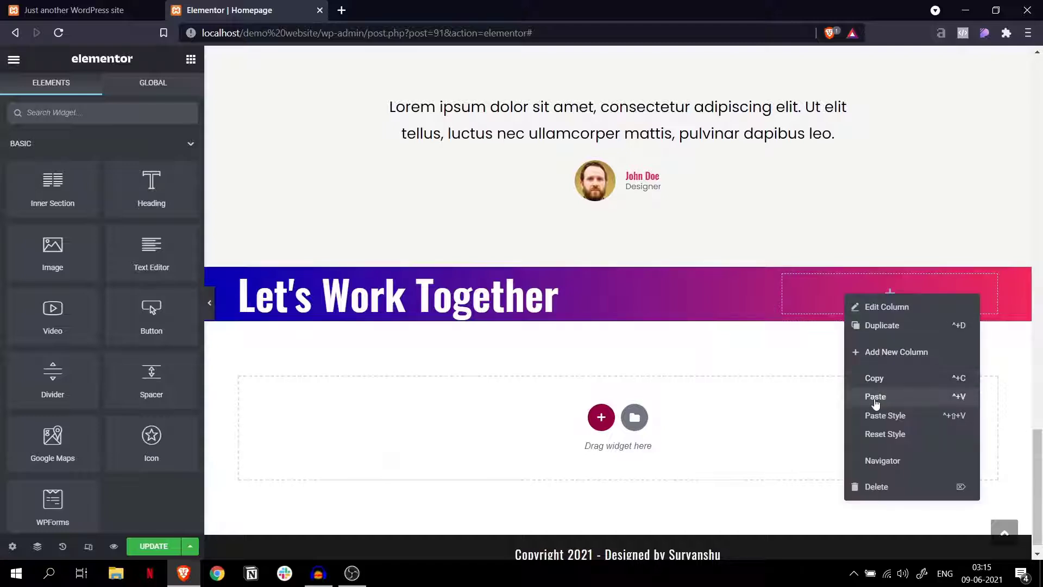
left_click(875, 399)
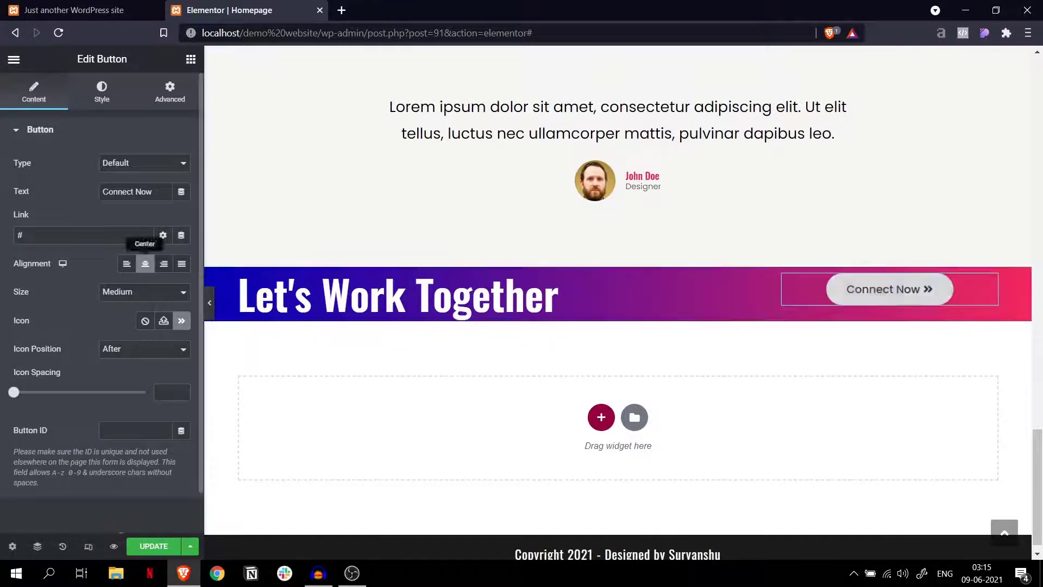
Change the text of the white button in the Let's Work Together section to "Hire Us Now".
type("Hire Us nO")
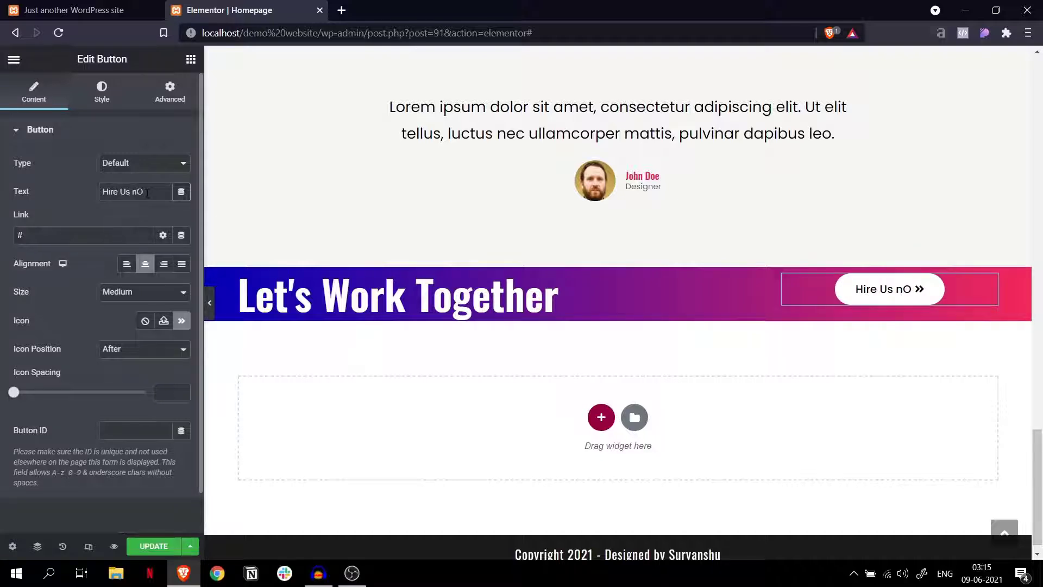
key("BackSpace")
key("BackSpace")
type("N")
key("BackSpace")
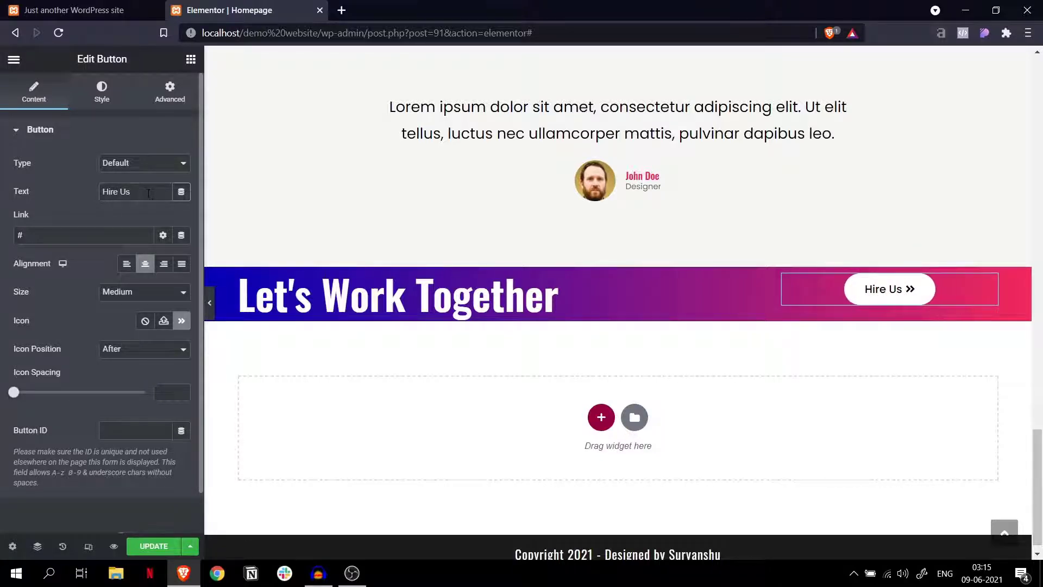
type("Now")
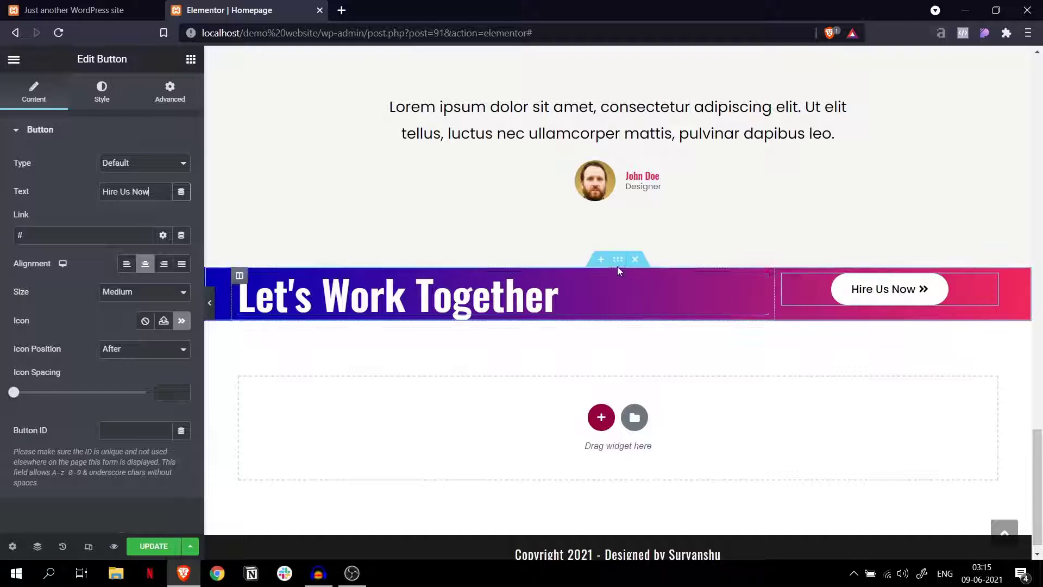
Set the Let's Work Together section's height to Min Height with a minimum of 160 px.
left_click(618, 261)
left_click(43, 104)
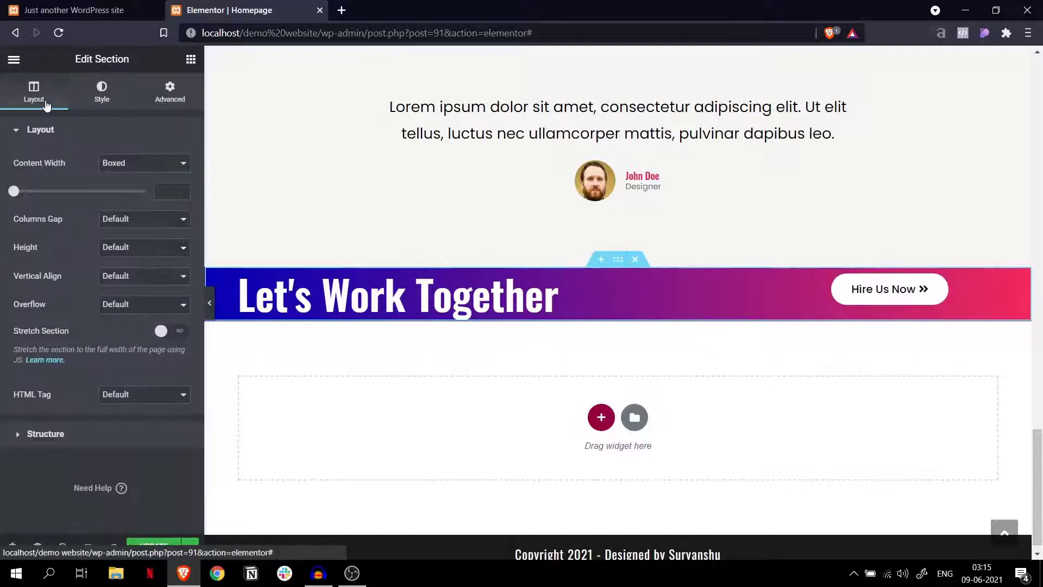
left_click(140, 249)
left_click(124, 282)
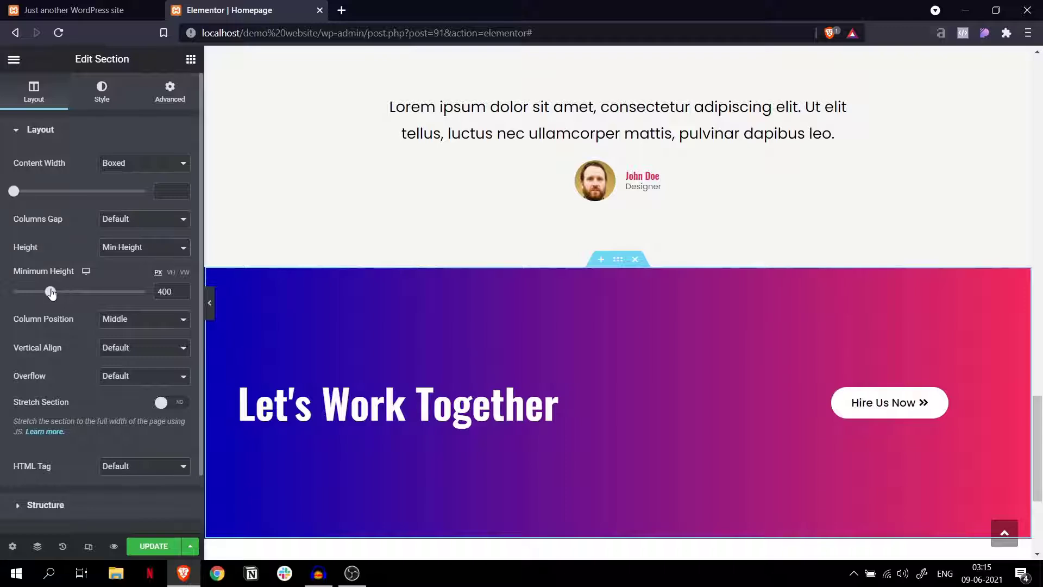
left_click_drag(50, 293, 29, 293)
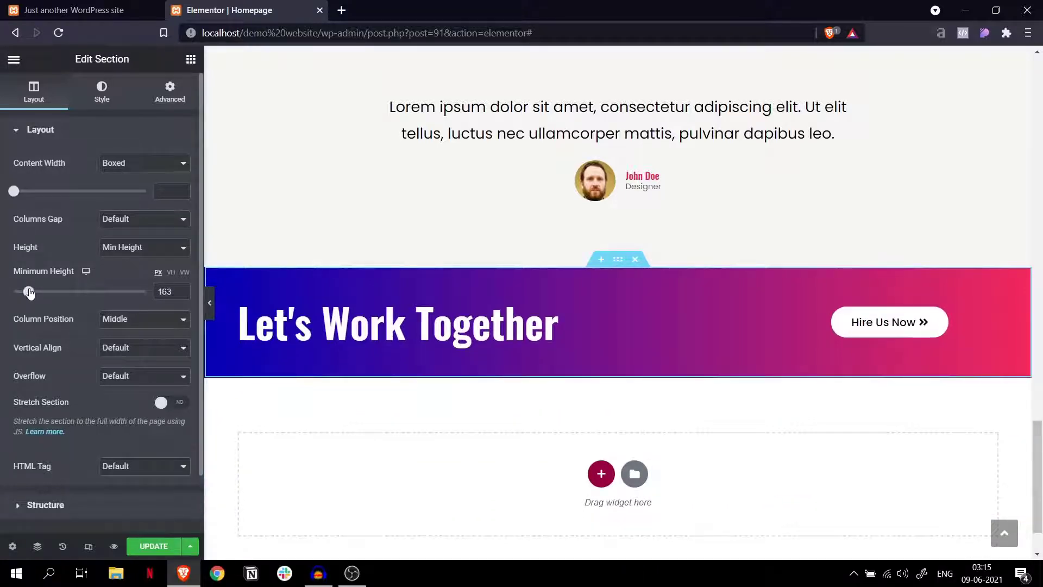
left_click(182, 294)
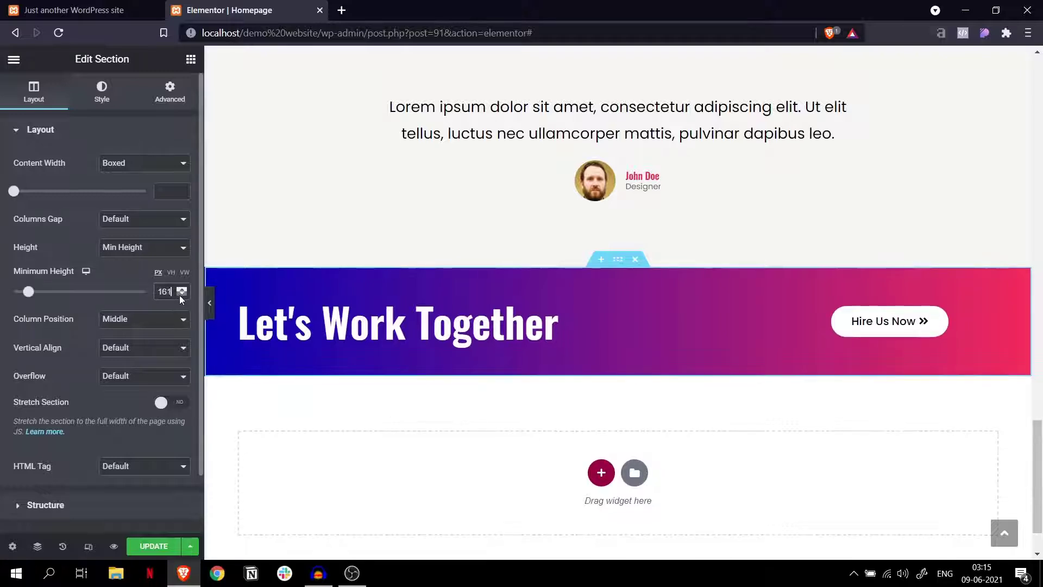
left_click(182, 294)
left_click(182, 294)
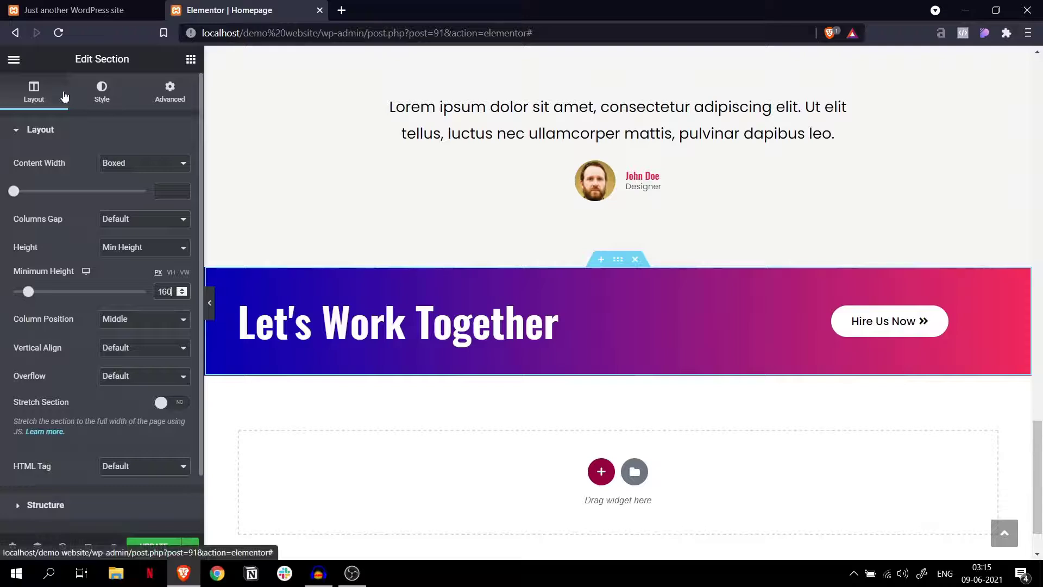
Set the Let's Work Together section's vertical align to Middle and compare the result with the reference site.
left_click(150, 348)
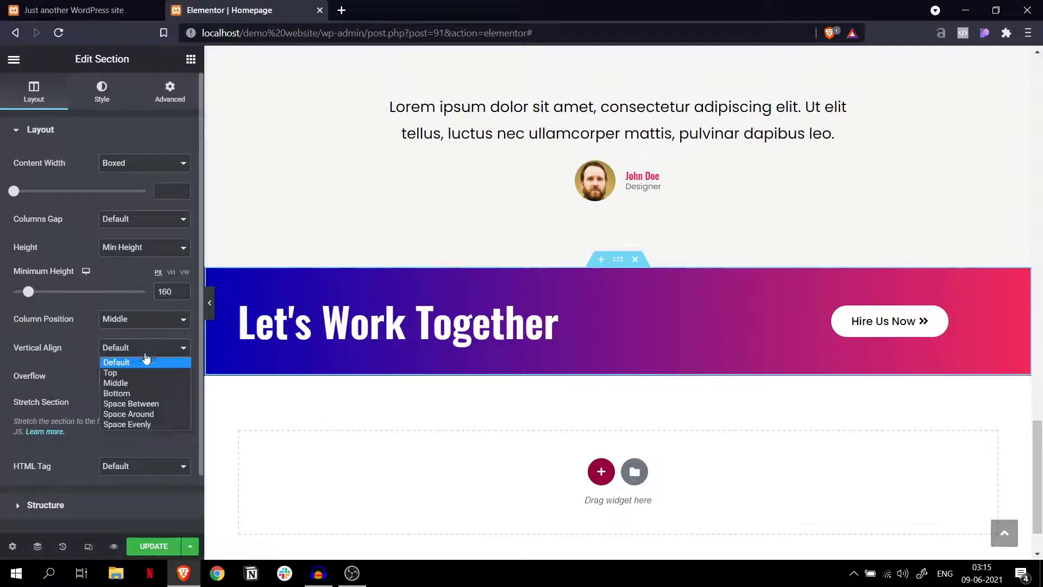
key("Escape")
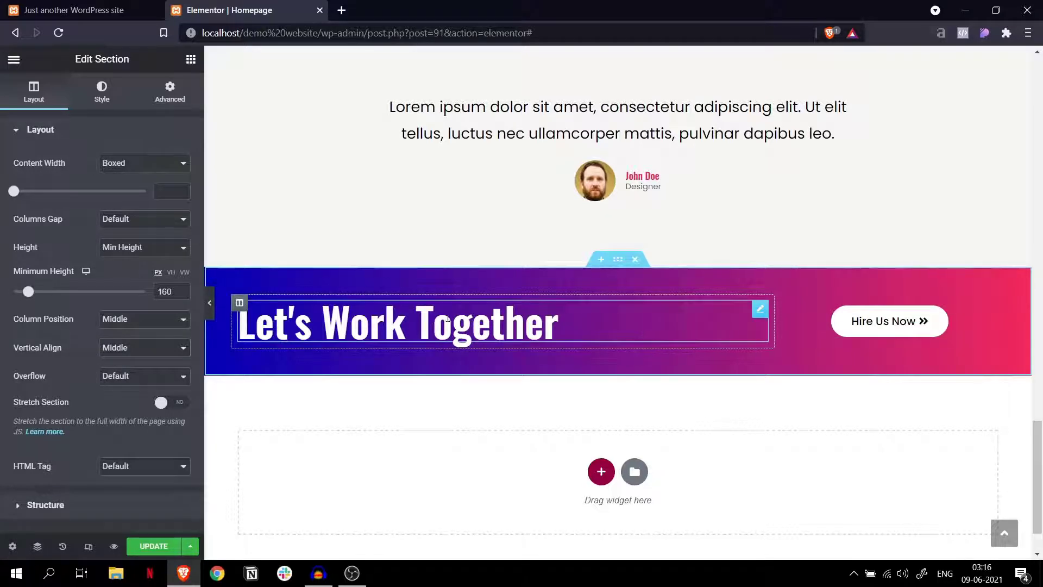
left_click(211, 314)
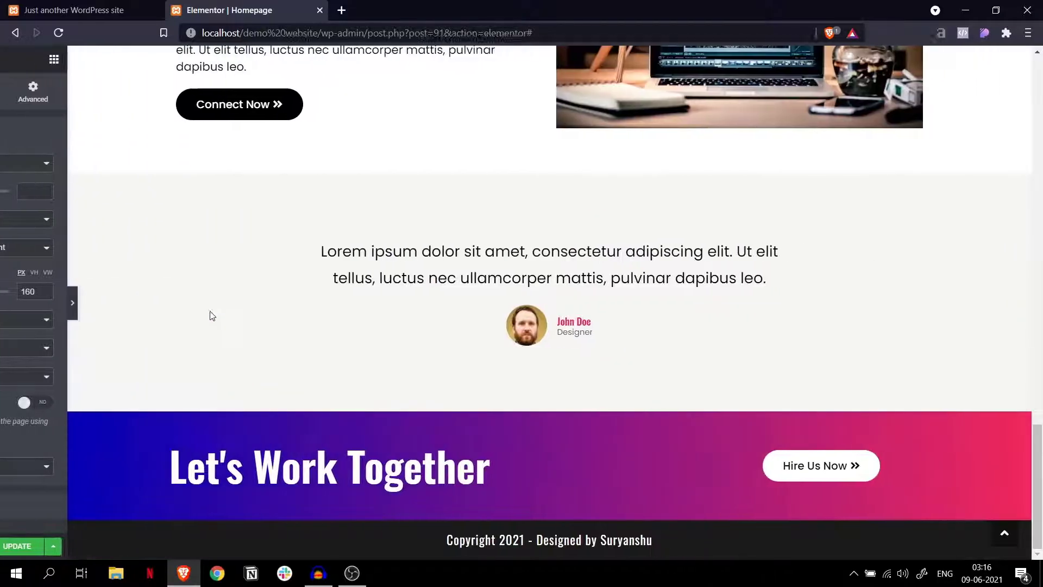
left_click(81, 10)
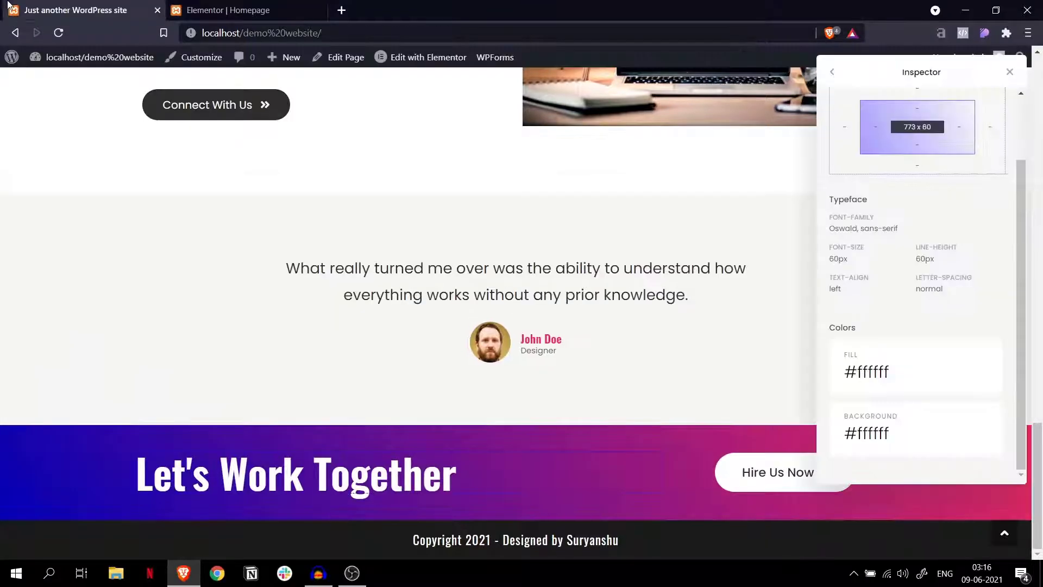
left_click(266, 6)
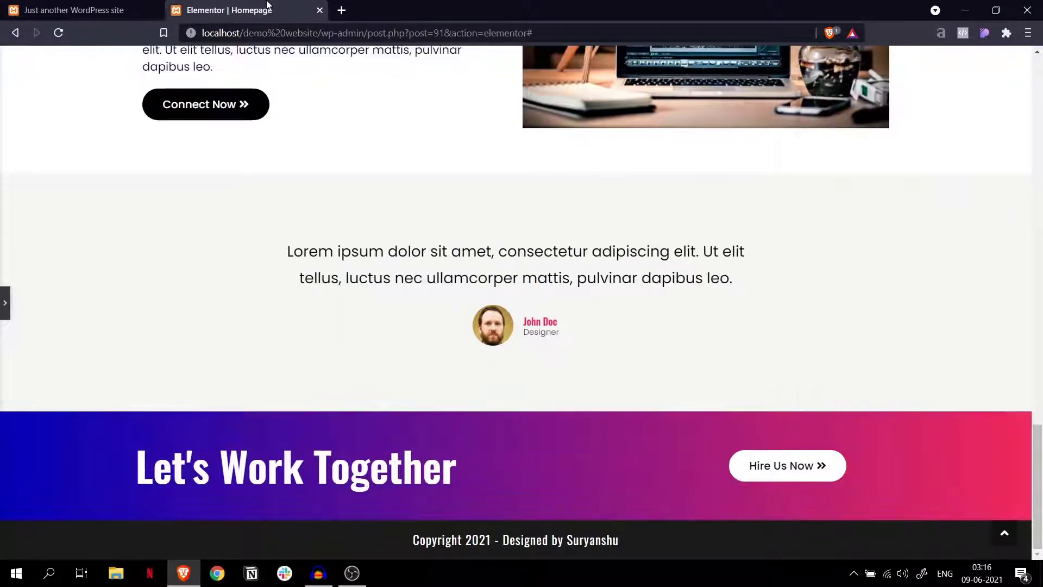
Reduce the Let's Work Together section's minimum height to 140 px and preview the page at full width.
left_click(5, 303)
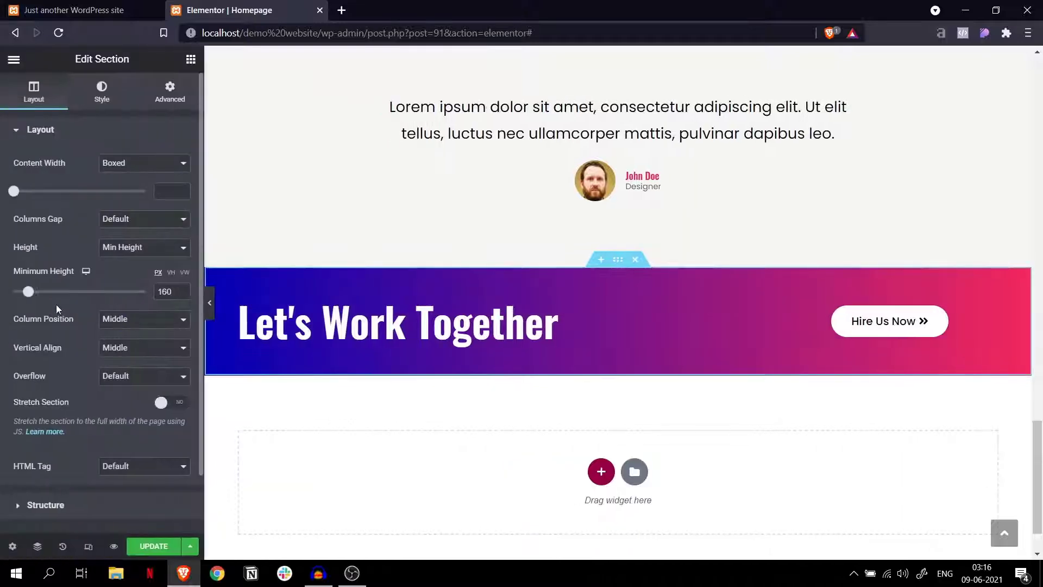
left_click_drag(27, 297, 27, 298)
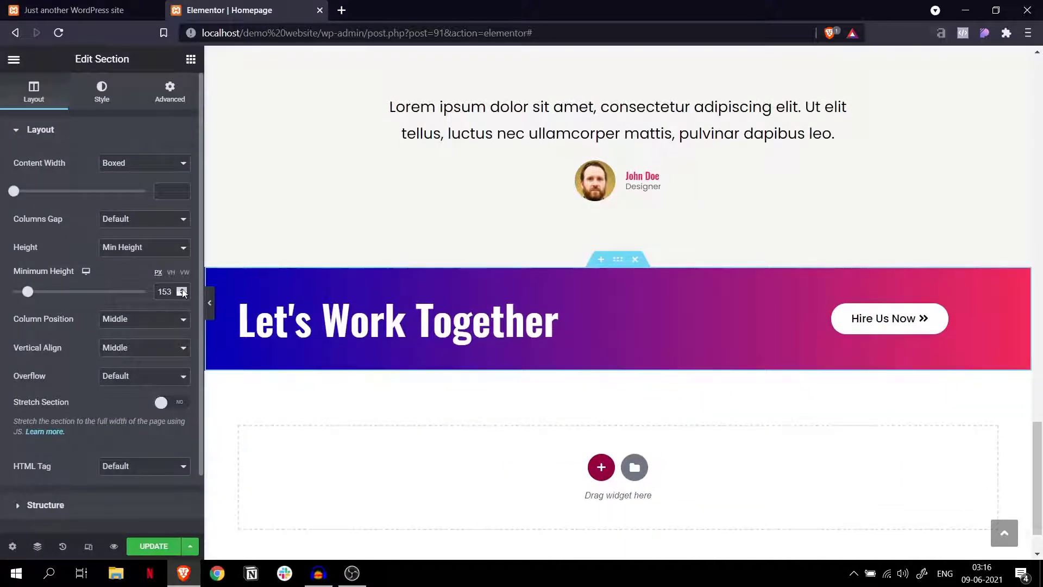
left_click_drag(181, 293, 182, 292)
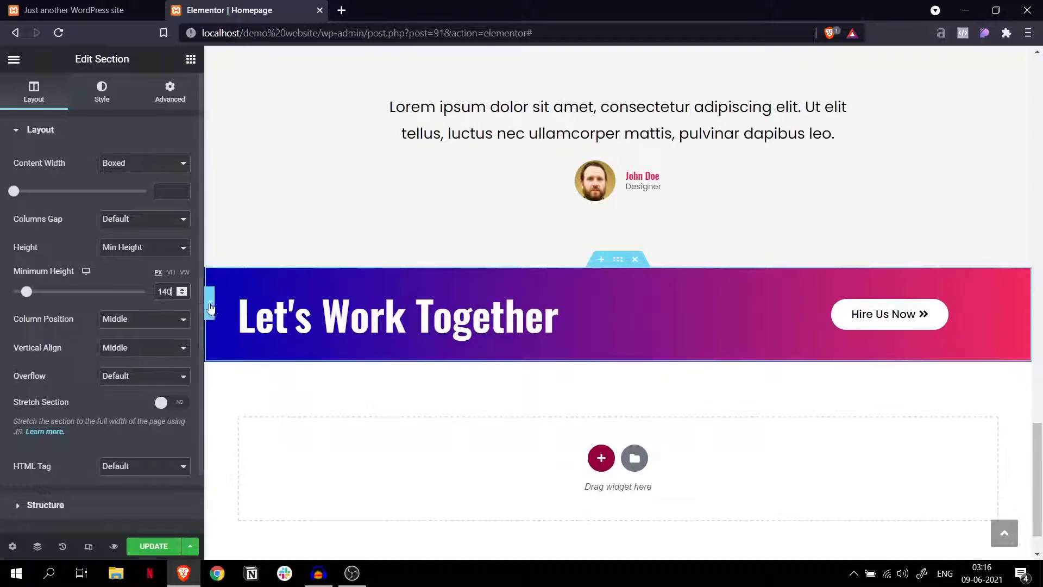
left_click(211, 308)
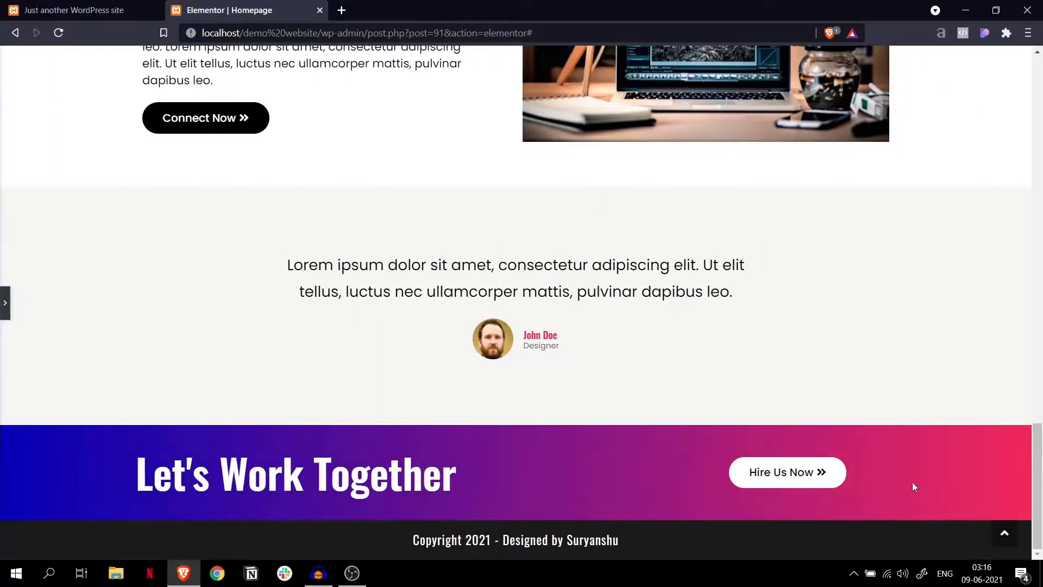
scroll(538, 393, "up", 20)
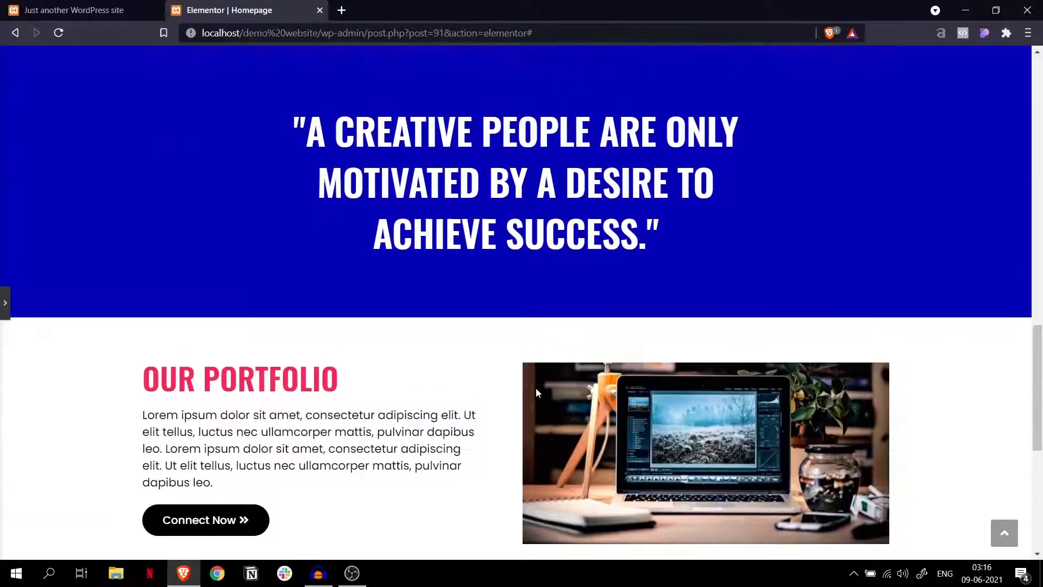
scroll(368, 367, "down", 20)
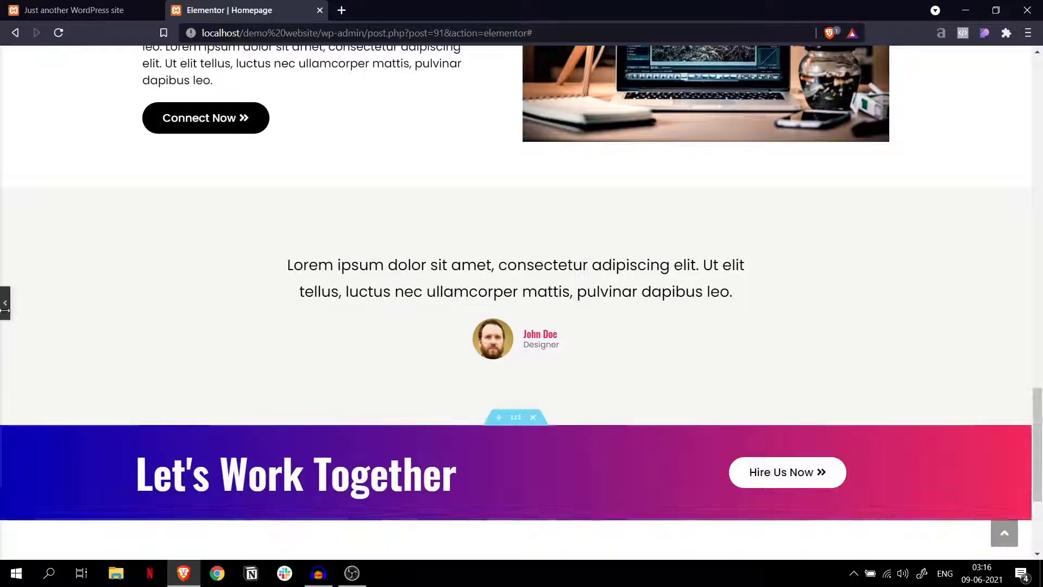
Examine the homepage's mobile layout in responsive mode, from the hero section to the footer, and return to the desktop view.
left_click(4, 309)
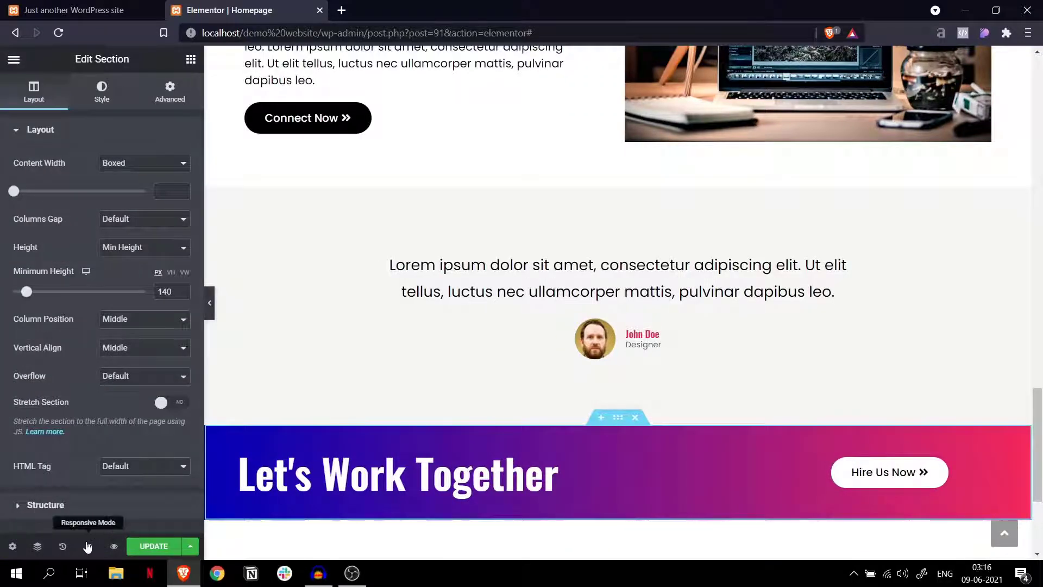
left_click(87, 546)
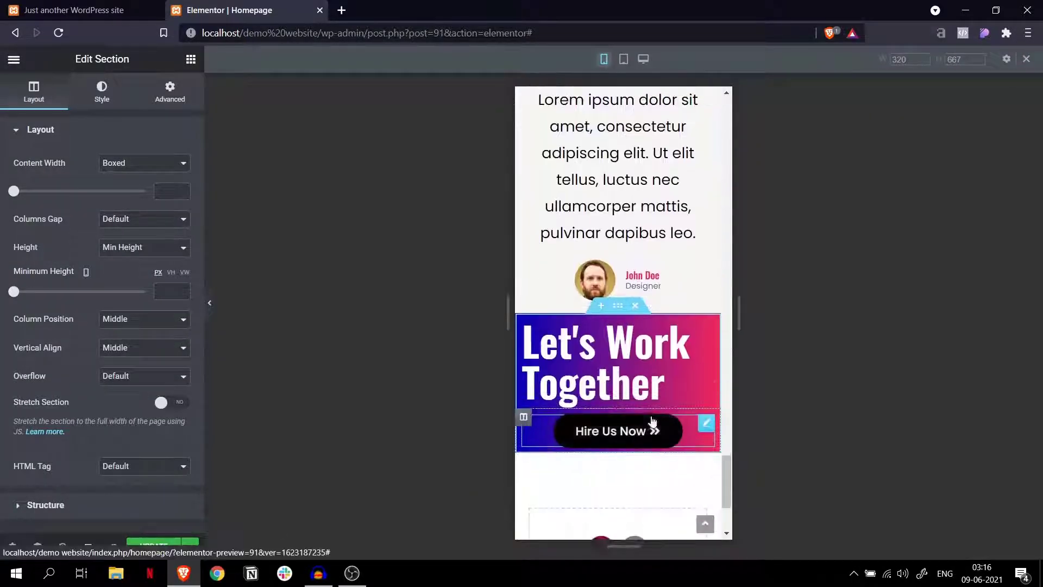
scroll(652, 421, "up", 15)
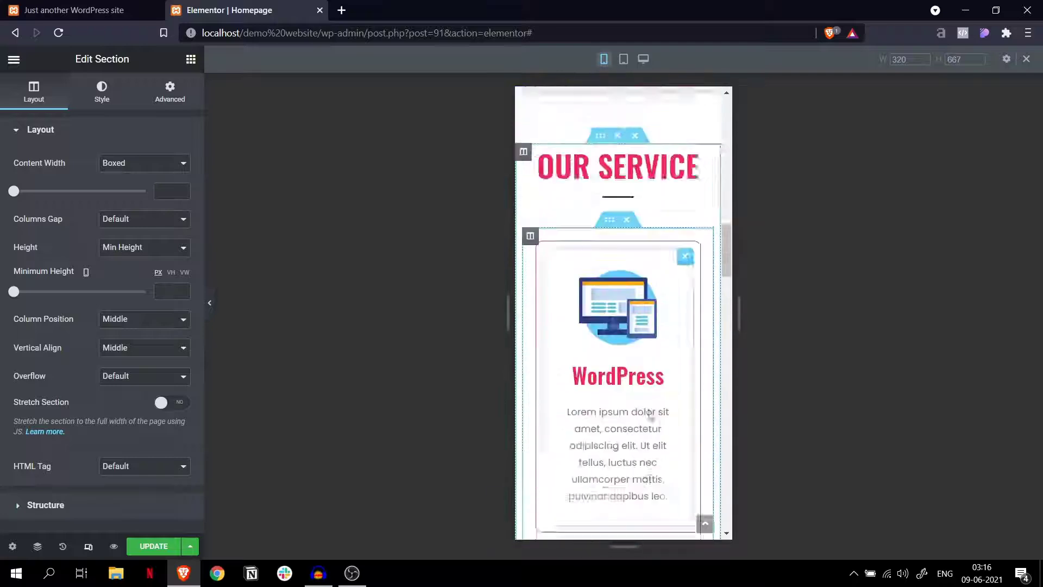
scroll(649, 413, "up", 10)
scroll(529, 321, "down", 1)
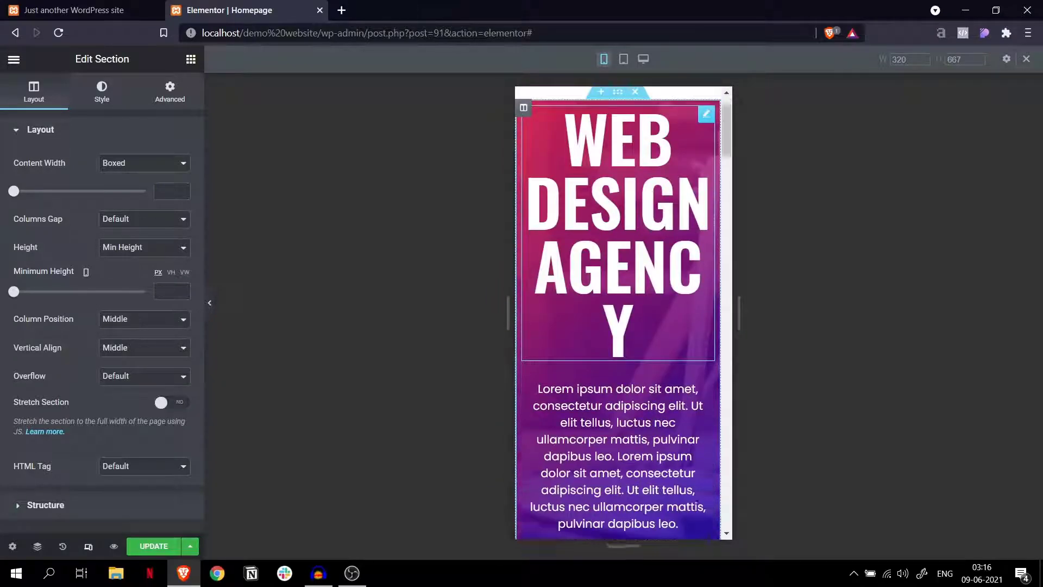
scroll(598, 303, "down", 10)
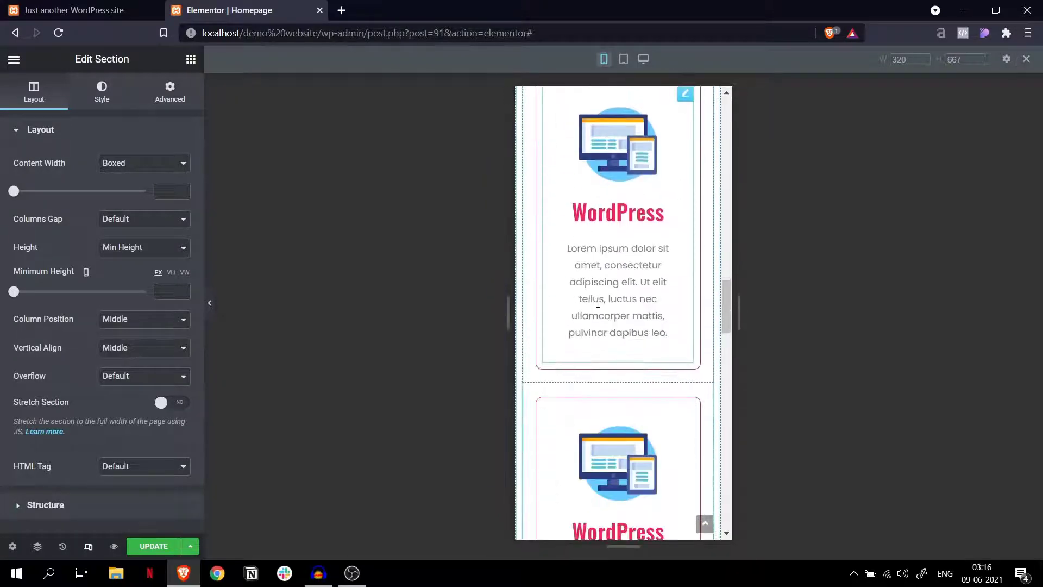
scroll(598, 302, "down", 15)
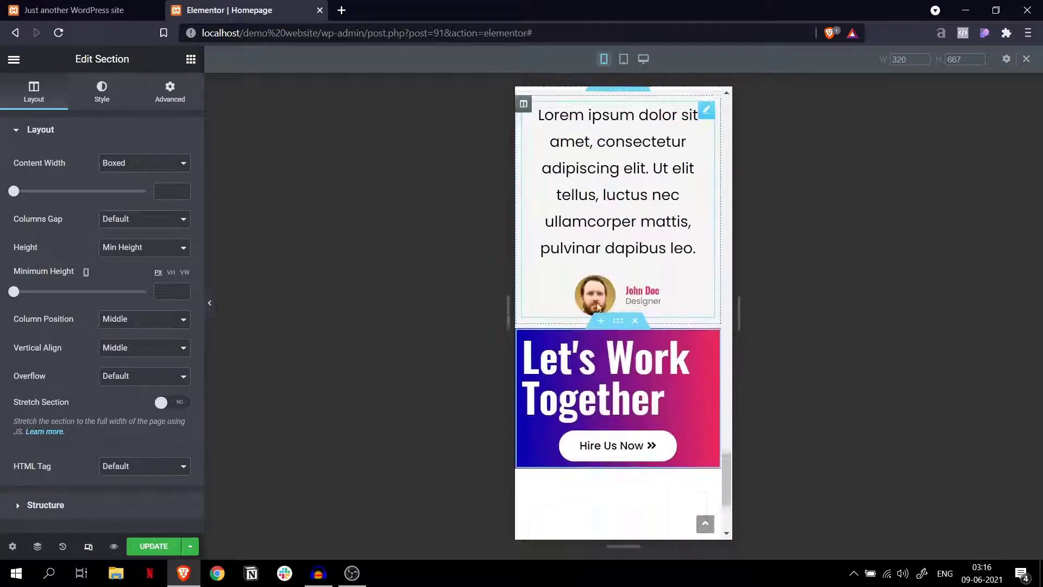
scroll(598, 307, "down", 3)
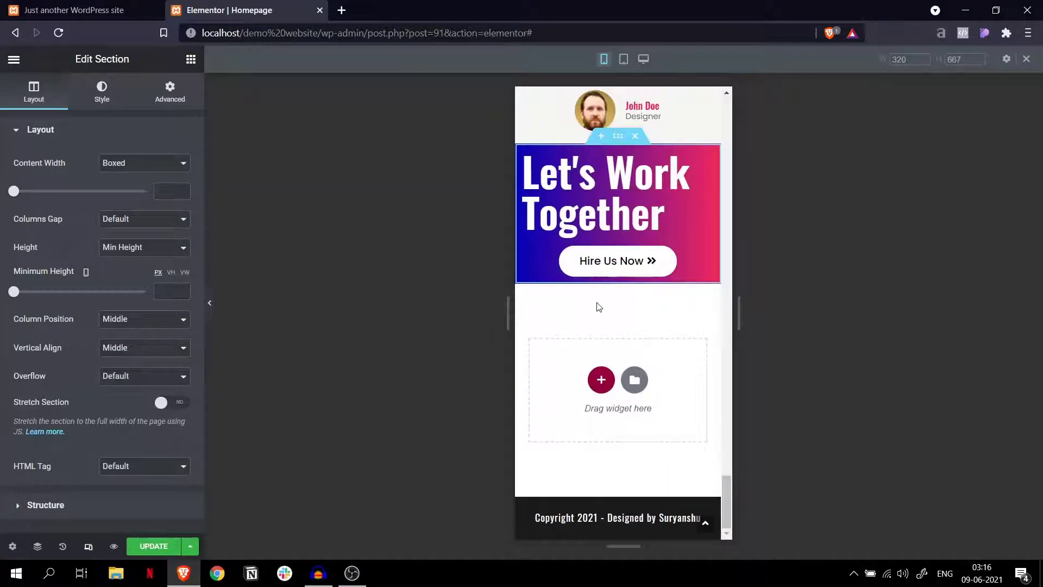
scroll(599, 307, "up", 15)
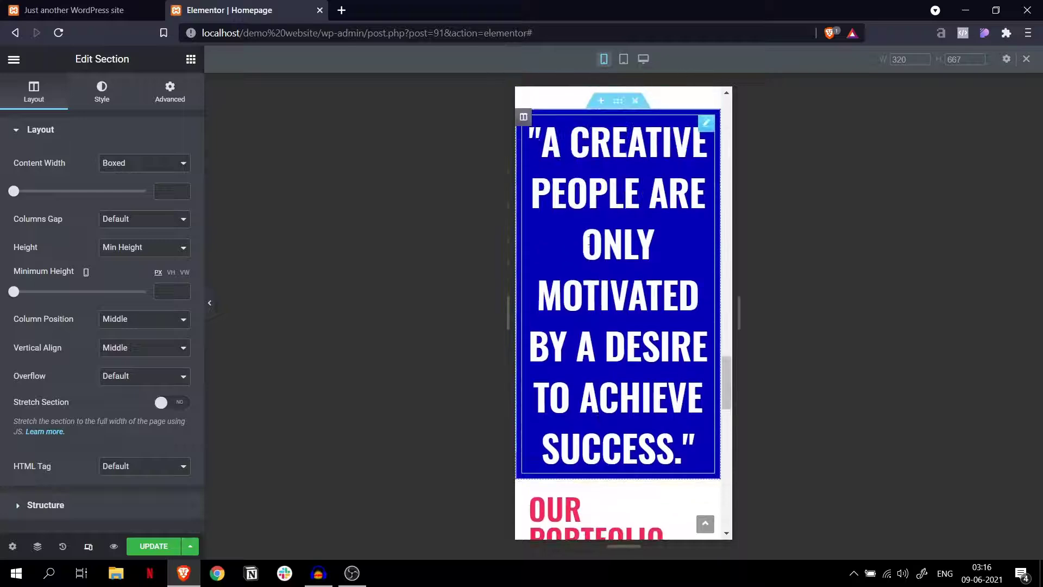
scroll(566, 258, "up", 5)
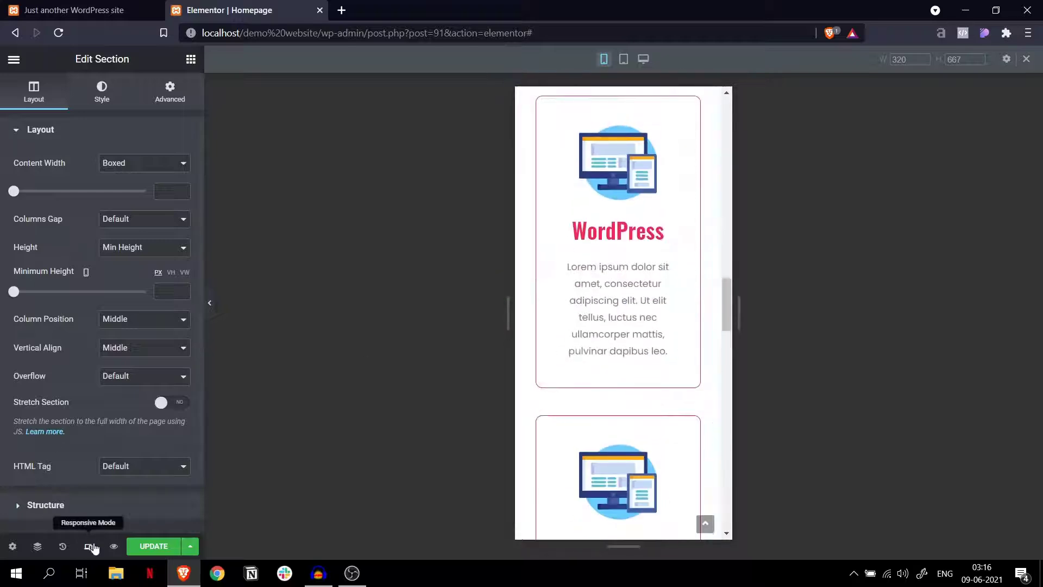
left_click(90, 547)
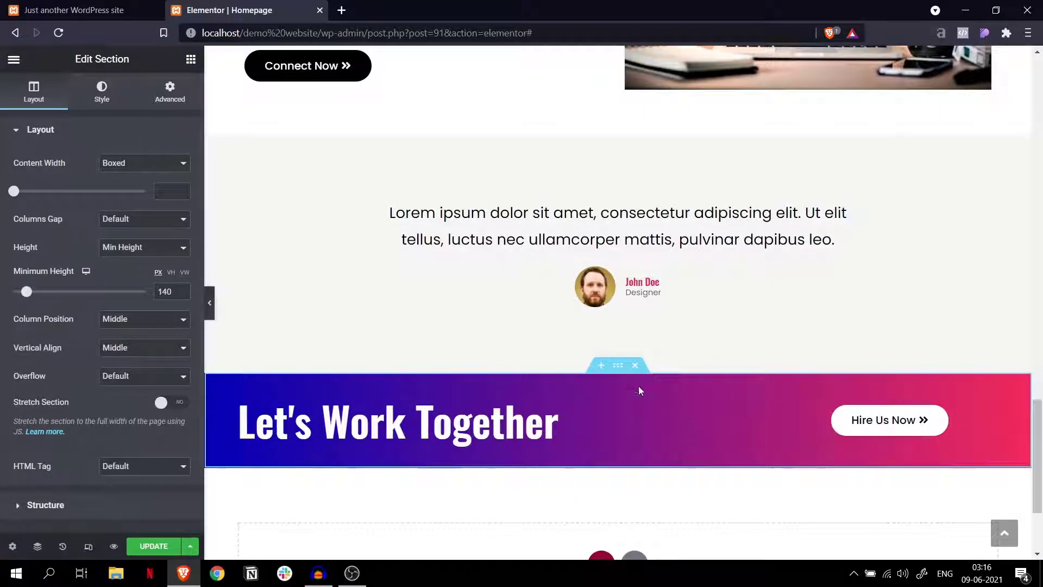
Review the desktop homepage's sections, including the hero, logo row, Our Service cards and quote section.
scroll(638, 386, "up", 2)
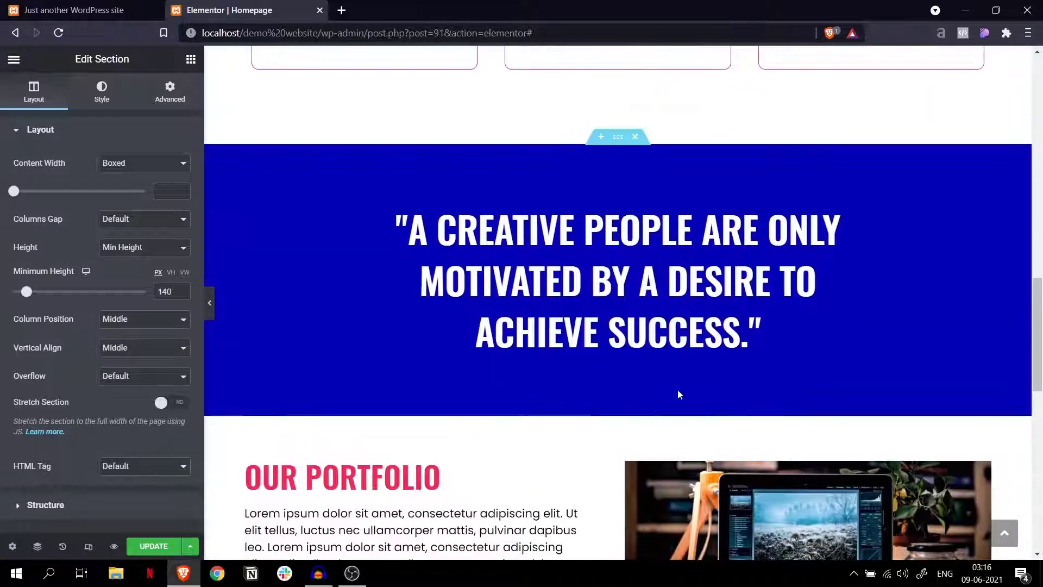
scroll(723, 369, "up", 10)
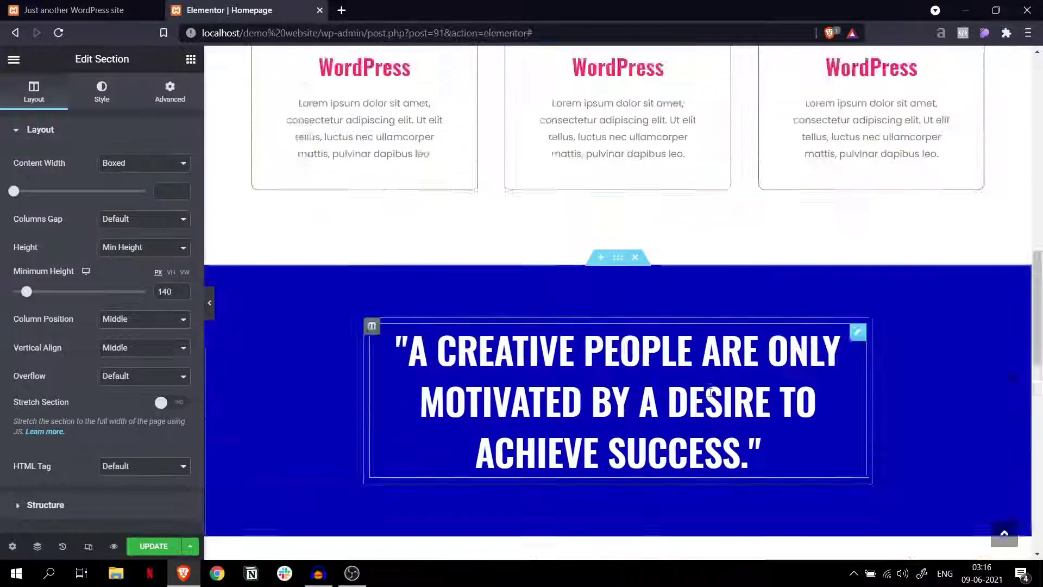
scroll(733, 341, "up", 10)
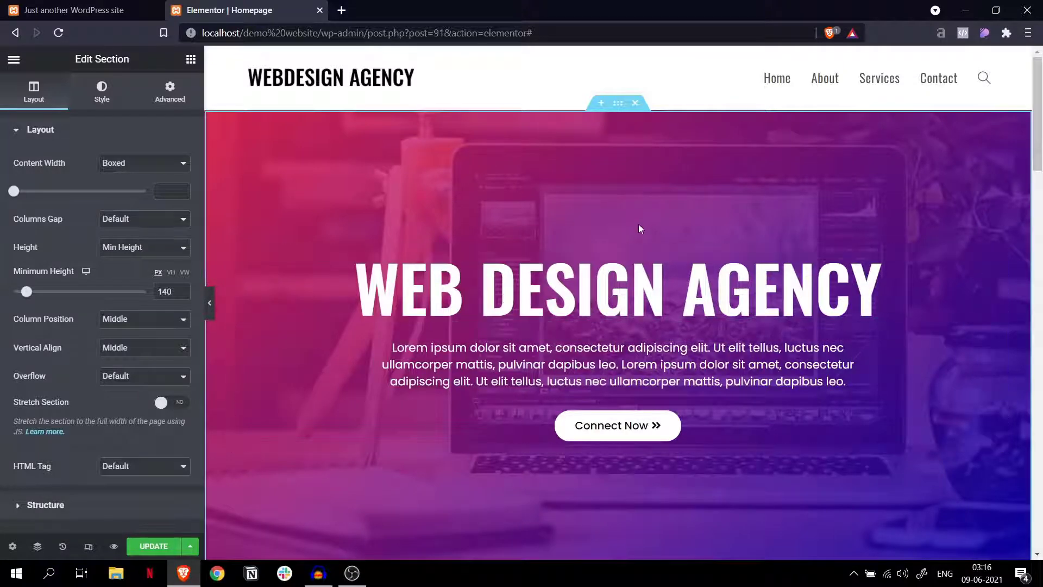
scroll(639, 278, "down", 8)
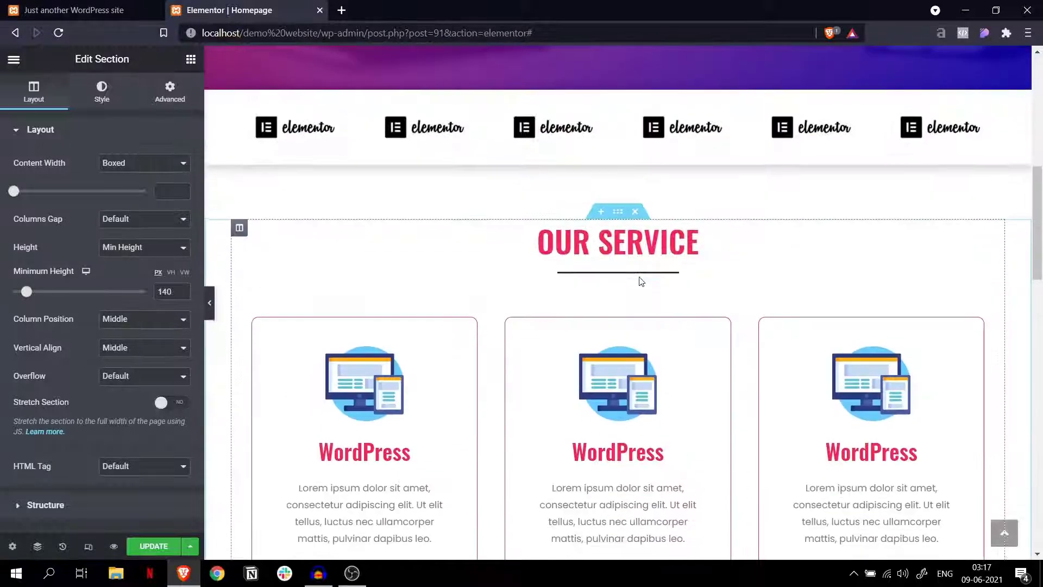
scroll(639, 281, "down", 4)
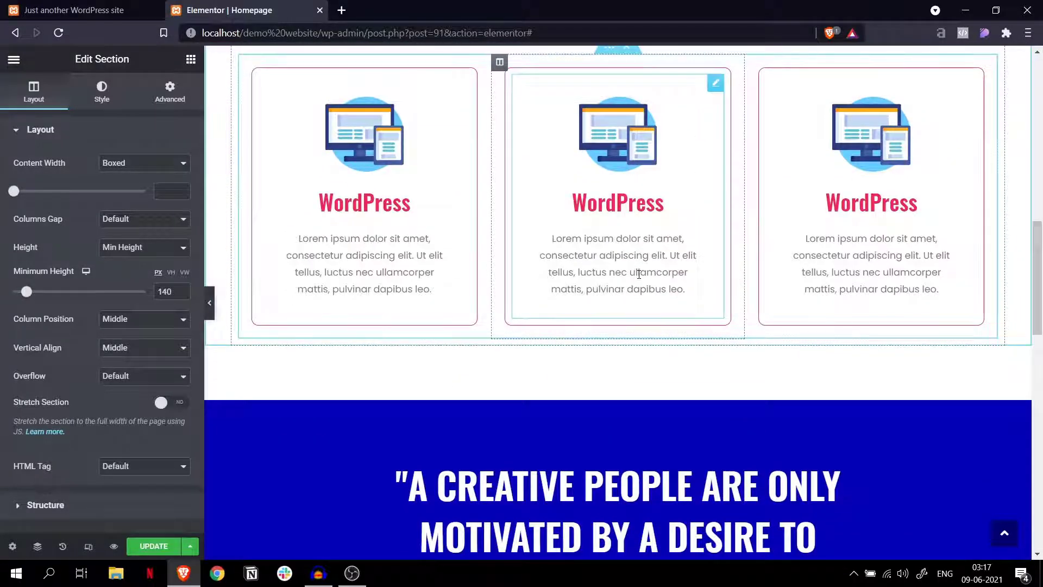